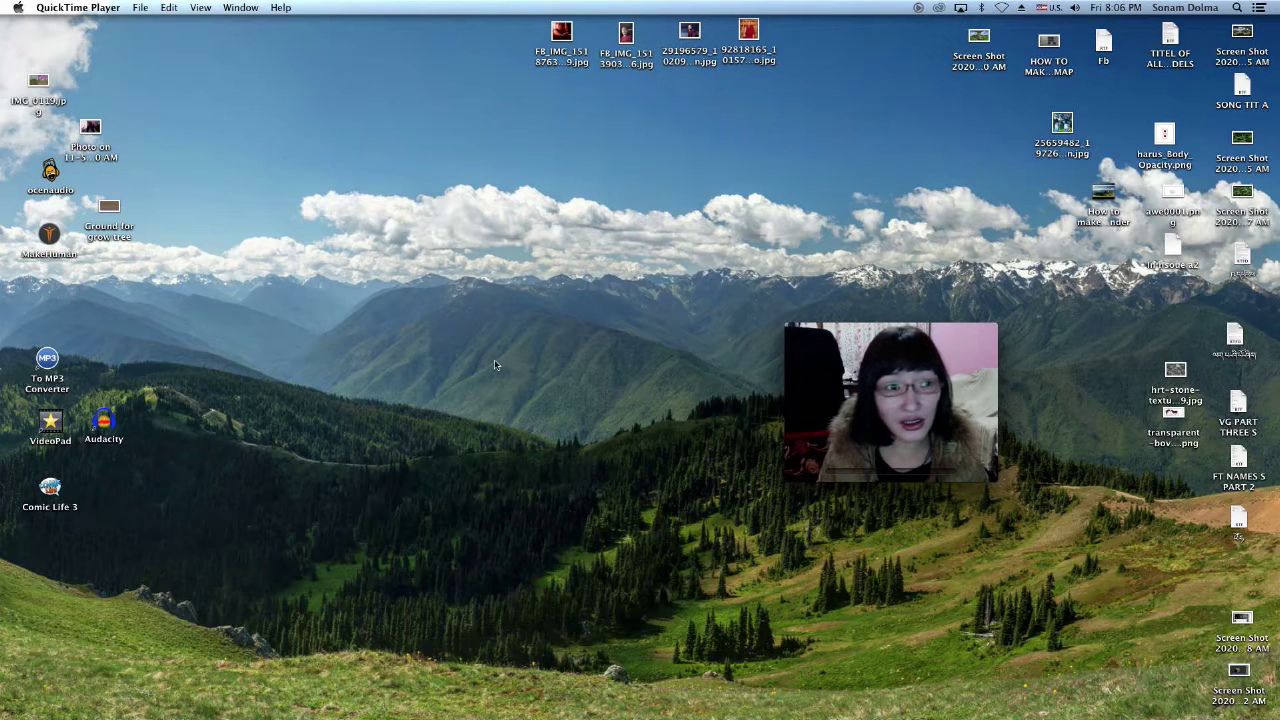
# Launch Blender and dismiss its splash screen to reach the default scene
pyautogui.moveTo(2, 578)
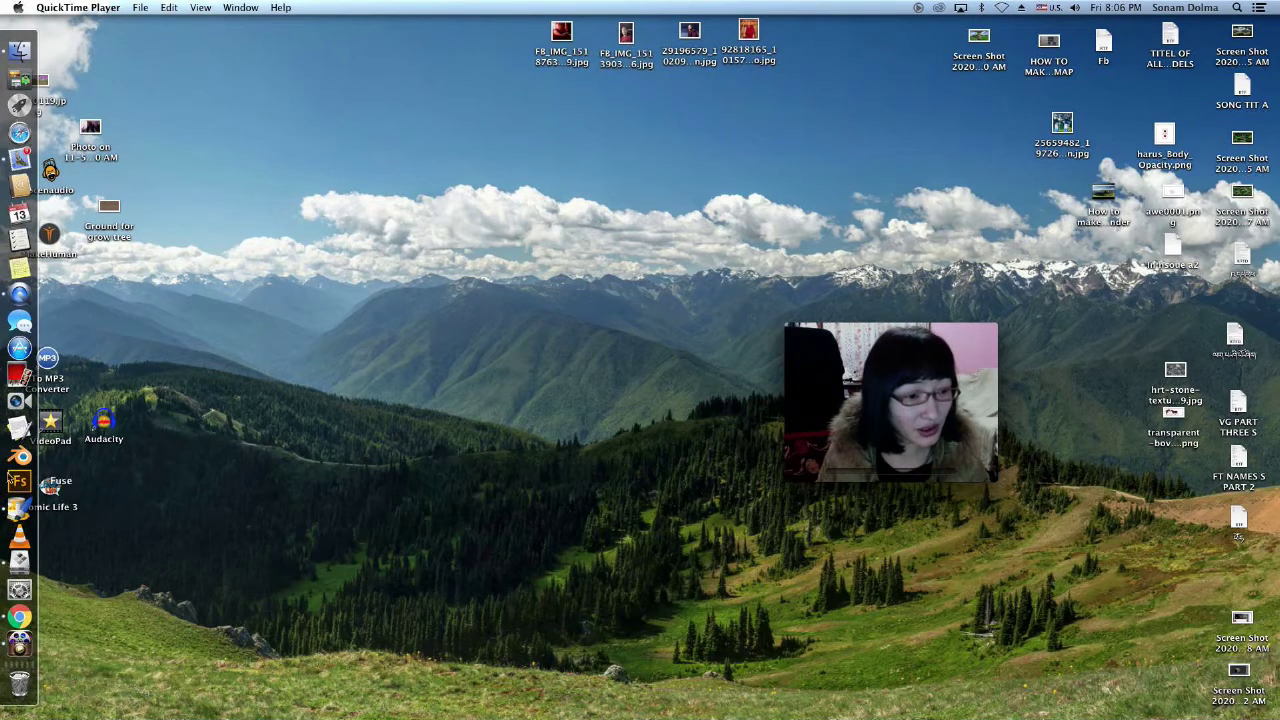
pyautogui.click(15, 460)
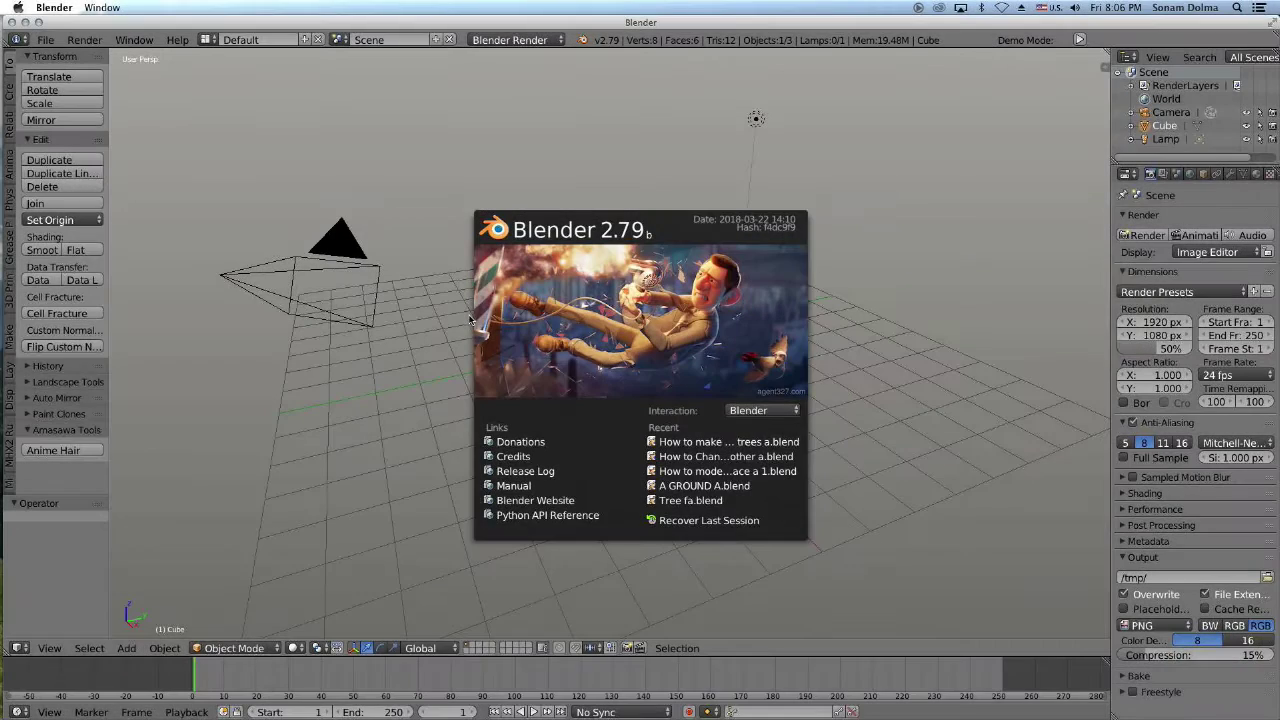
pyautogui.click(560, 113)
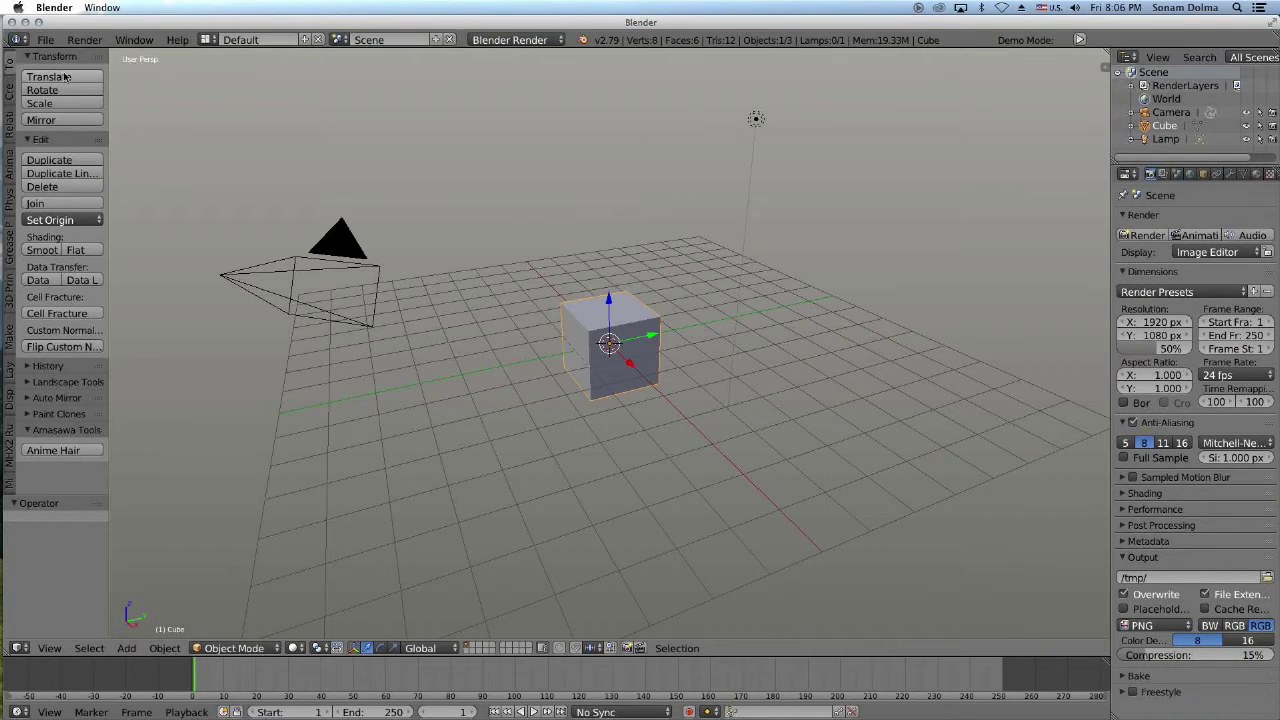
# Switch to QuickTime Player, keep the Movie Recording window on top of other windows, and move it to the area below the cube
pyautogui.moveTo(4, 32)
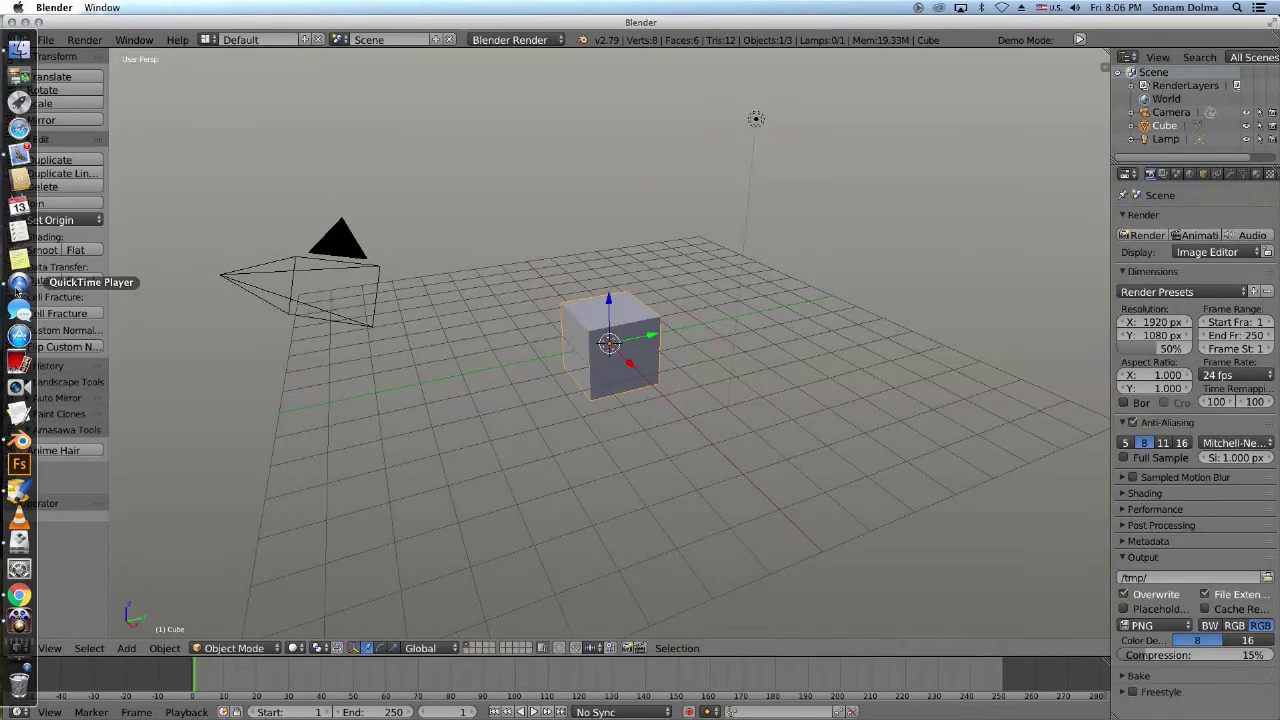
pyautogui.click(14, 283)
pyautogui.click(169, 7)
pyautogui.moveTo(197, 9)
pyautogui.click(205, 37)
pyautogui.moveTo(863, 330); pyautogui.dragTo(803, 484)
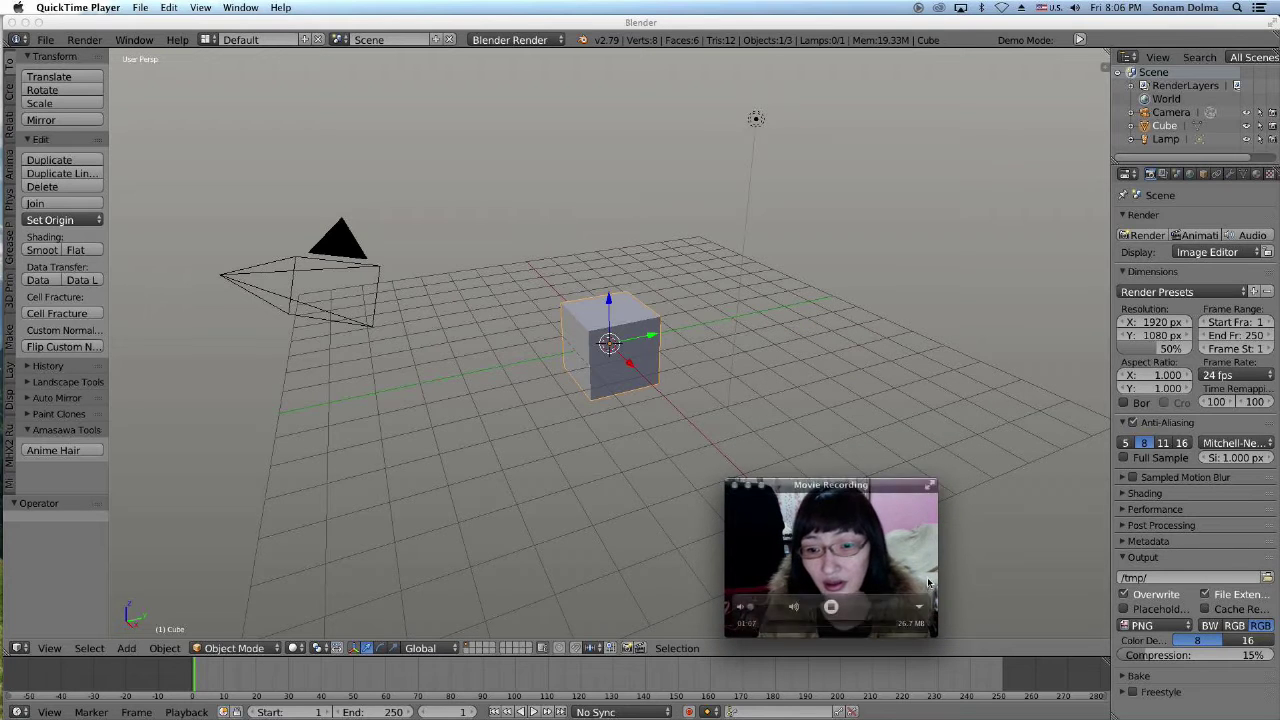
# Switch back to Blender, show the 3D view's properties region and start the Screencast Keys display
pyautogui.click(1105, 68)
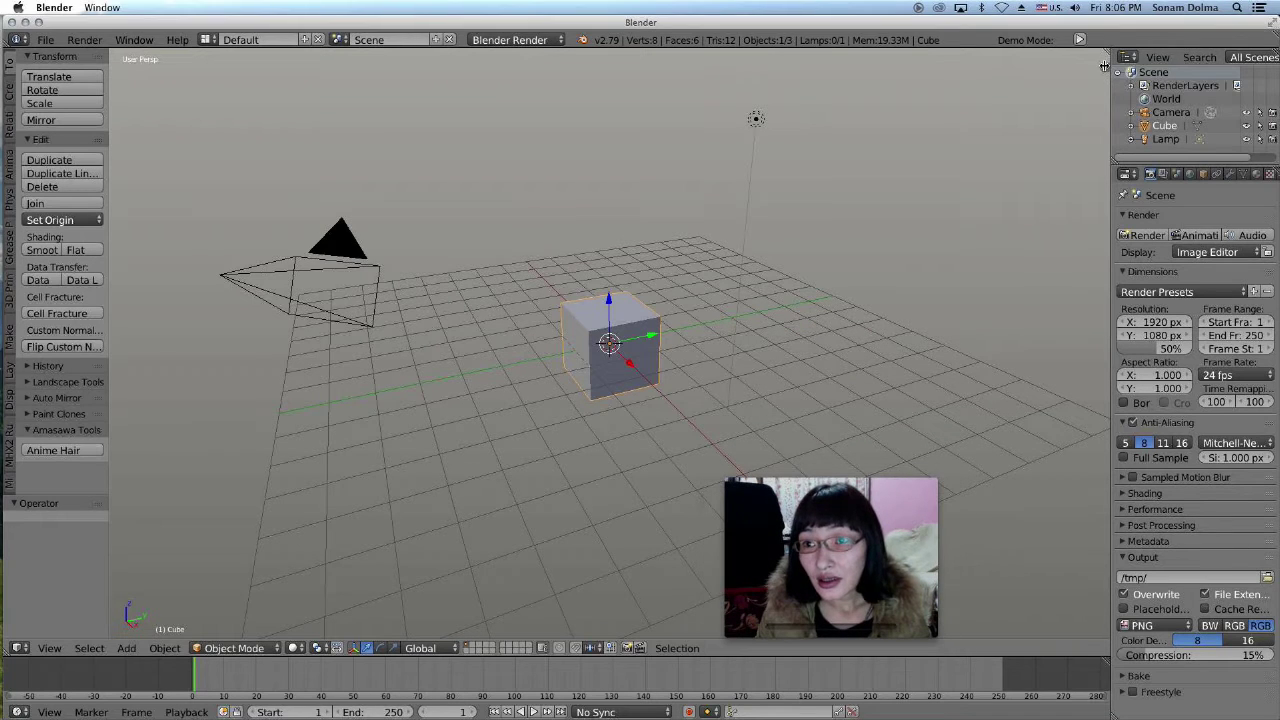
pyautogui.click(1105, 68)
pyautogui.scroll(-2, 1052, 402)
pyautogui.scroll(-6, 1052, 402)
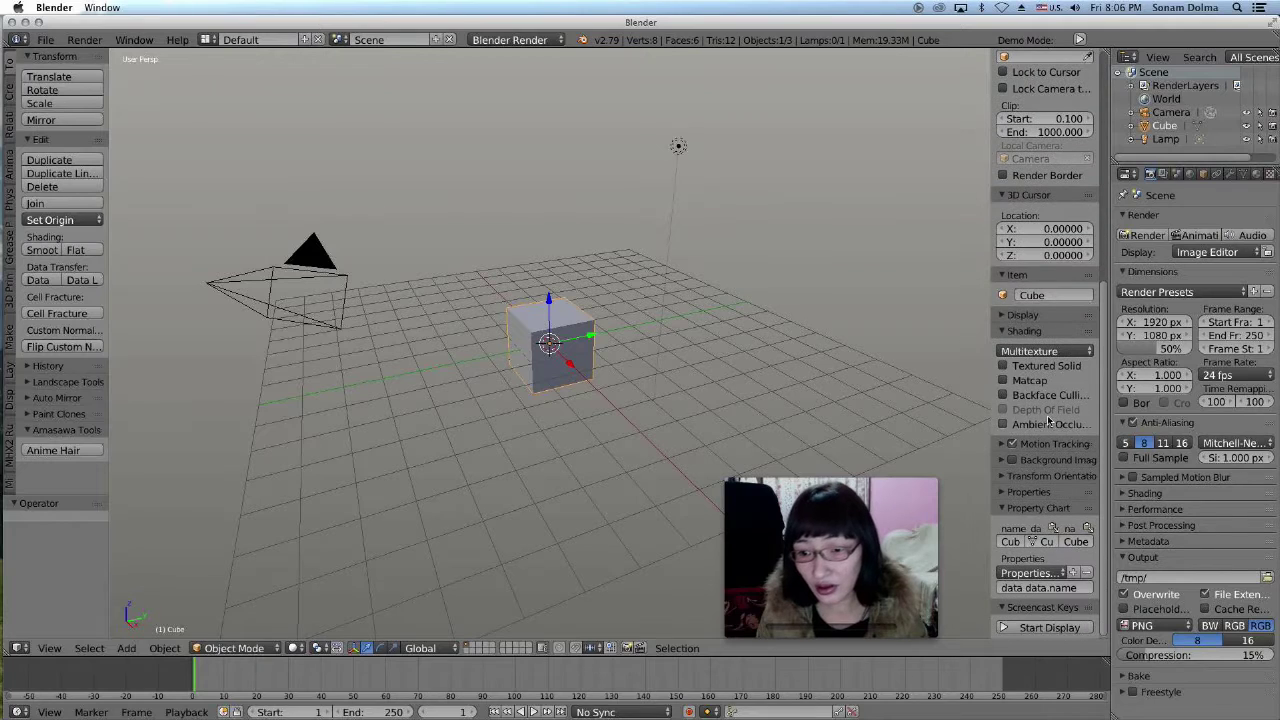
pyautogui.click(1040, 628)
pyautogui.scroll(-5, 1040, 500)
pyautogui.moveTo(1020, 457)
pyautogui.mouseDown()
pyautogui.moveTo(1060, 457)
pyautogui.moveTo(1012, 460)
pyautogui.mouseUp()
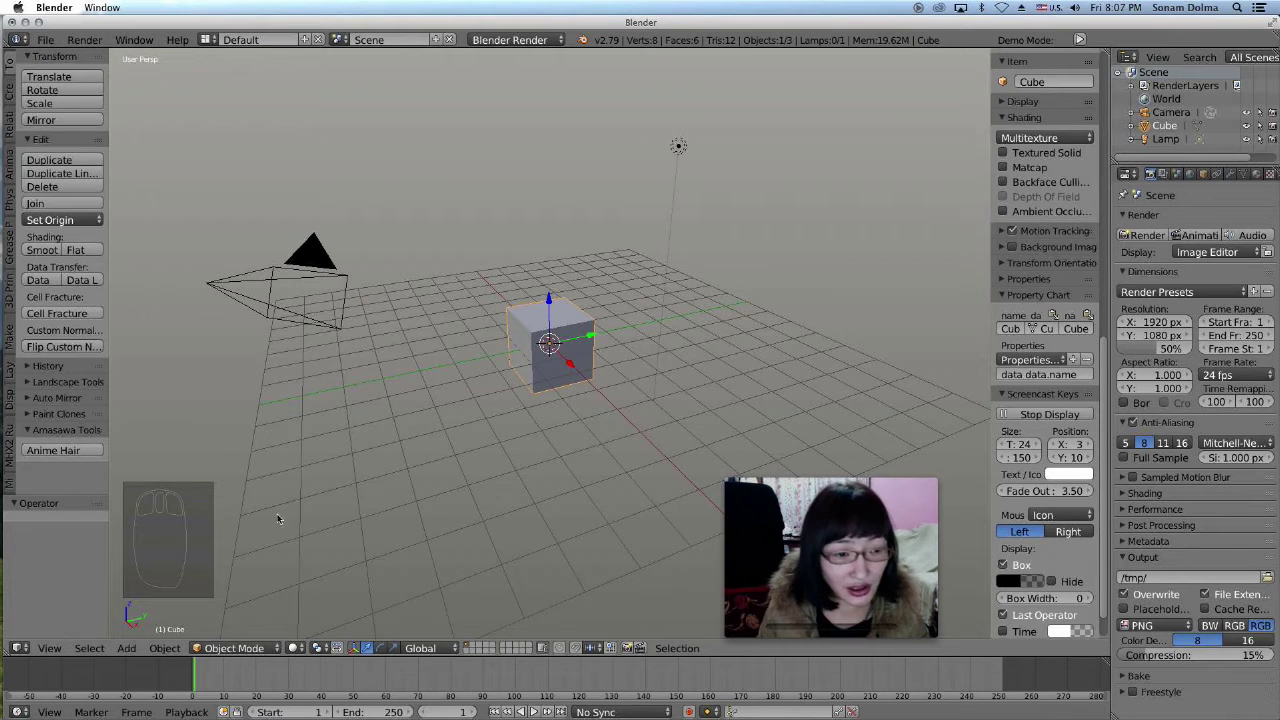
# Select all default objects in the scene and delete them
pyautogui.moveTo(550, 378); pyautogui.dragTo(632, 350, button='middle')
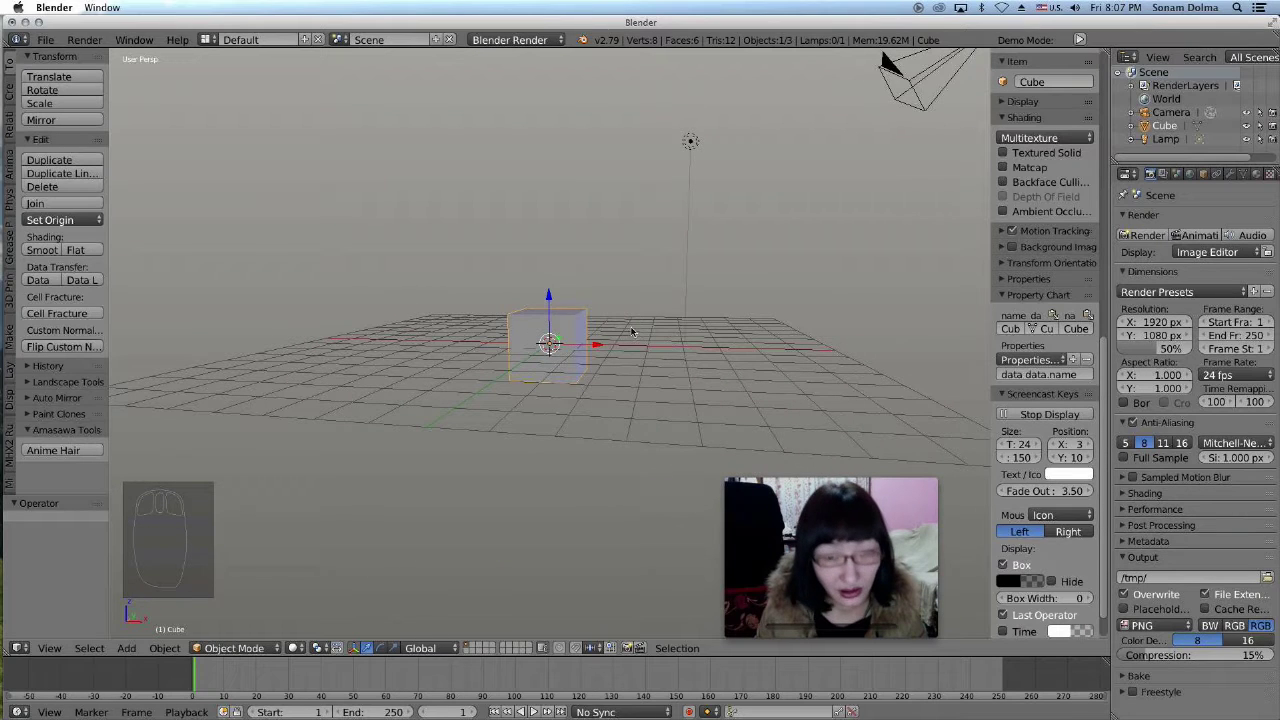
pyautogui.press('a')
pyautogui.press('a')
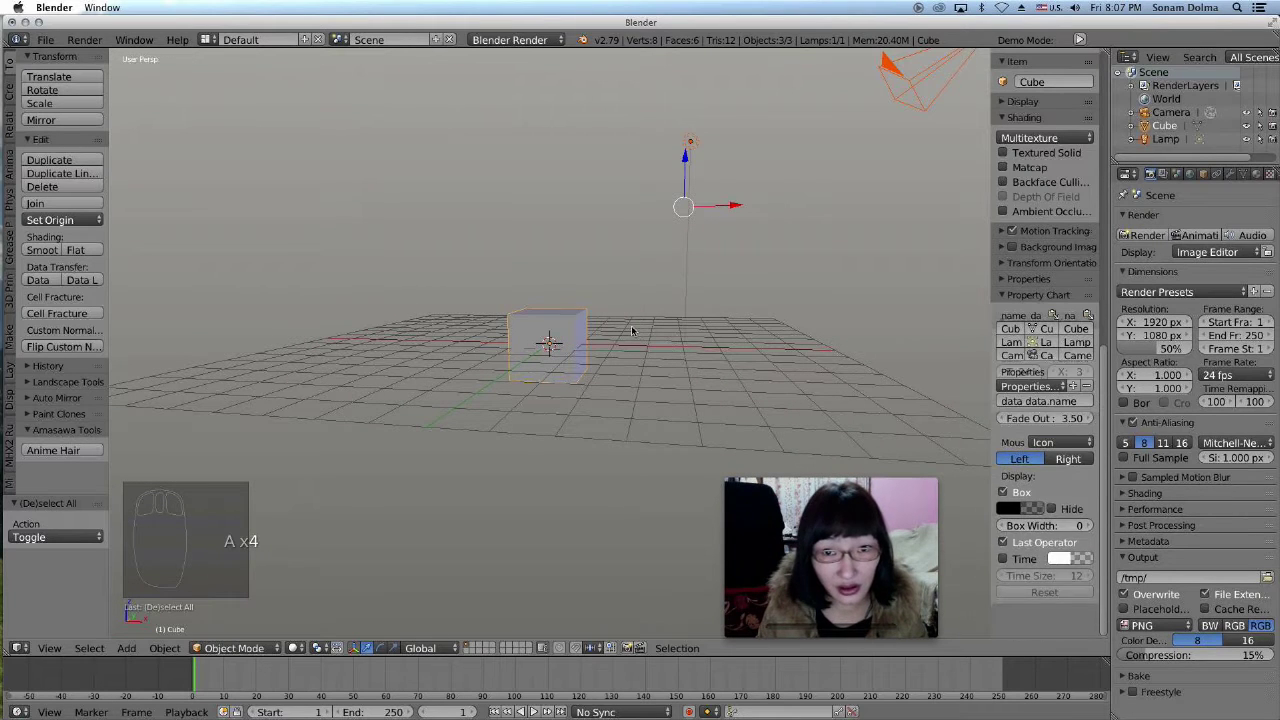
pyautogui.press('a')
pyautogui.press('a')
pyautogui.press('x')
pyautogui.click(631, 332)
pyautogui.moveTo(631, 332); pyautogui.dragTo(573, 372, button='middle')
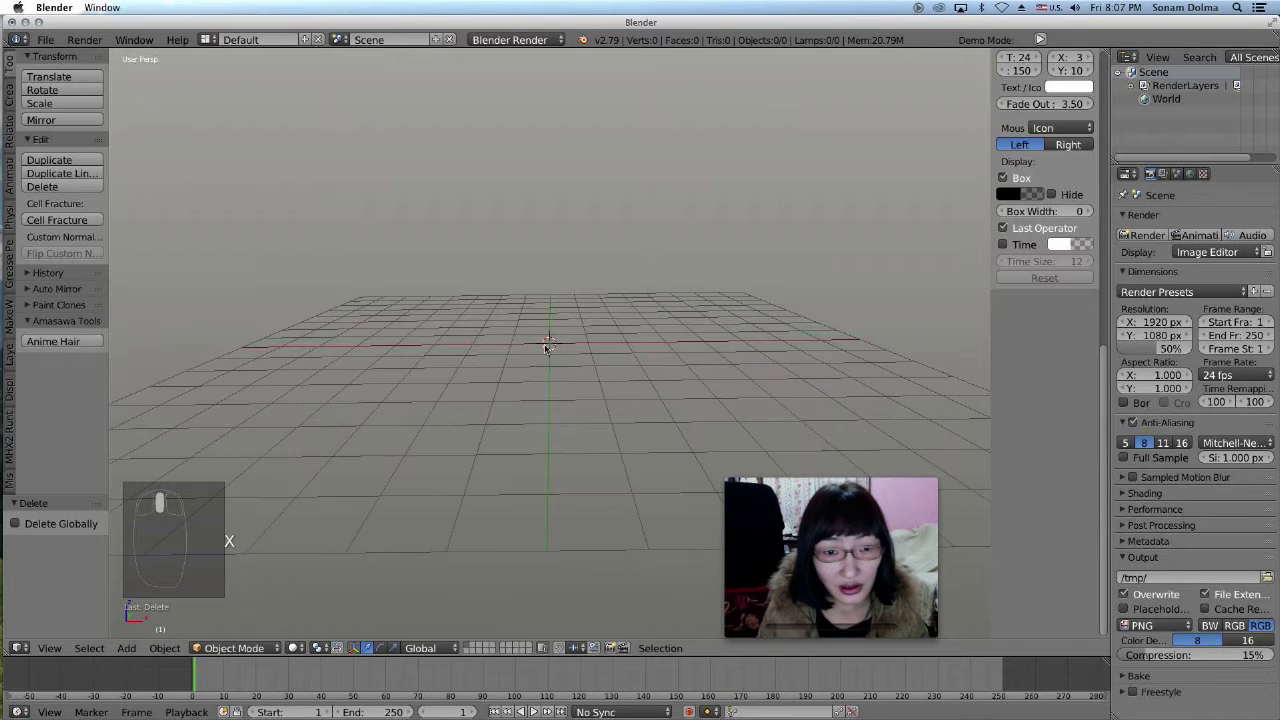
# Add a cylinder mesh at the scene's centre and set its vertex count to 18
pyautogui.hotkey('shift', 'a')
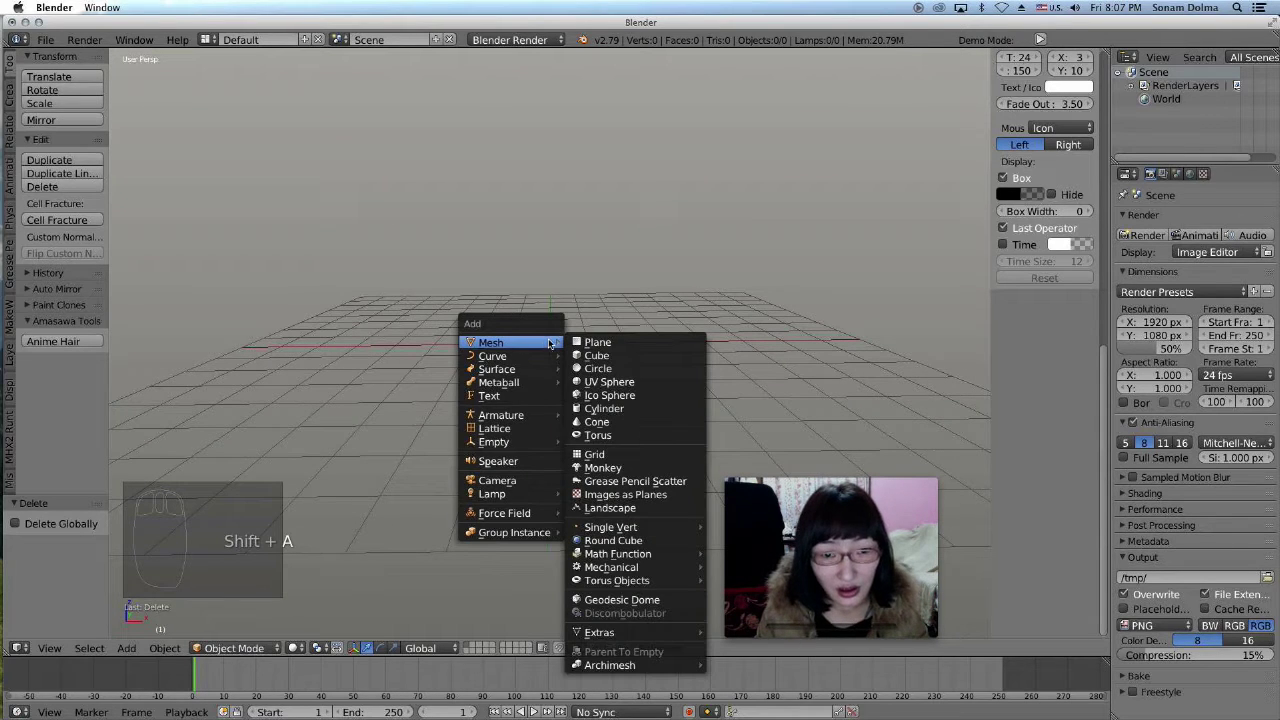
pyautogui.click(613, 410)
pyautogui.scroll(5, 613, 389)
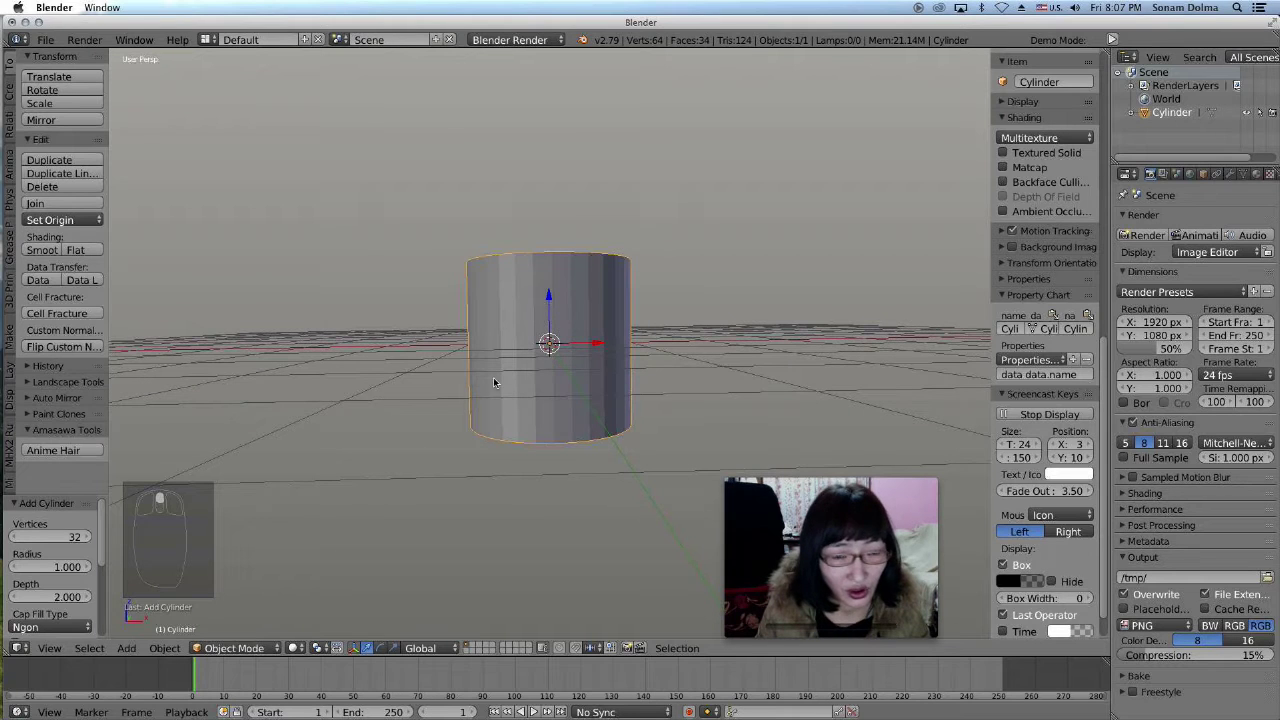
pyautogui.moveTo(44, 540); pyautogui.dragTo(24, 536)
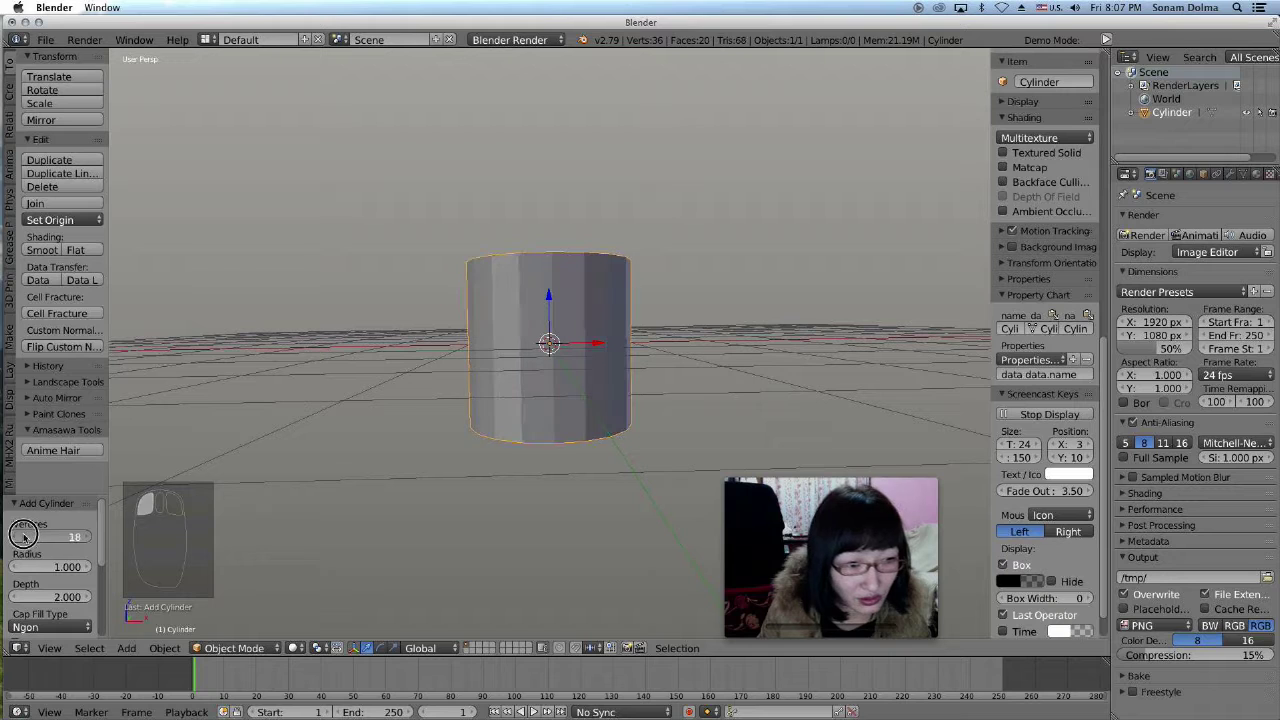
# Set the viewport shading to Material and put the cylinder into Edit Mode
pyautogui.moveTo(584, 352); pyautogui.dragTo(581, 325, button='middle')
pyautogui.scroll(-1, 578, 328)
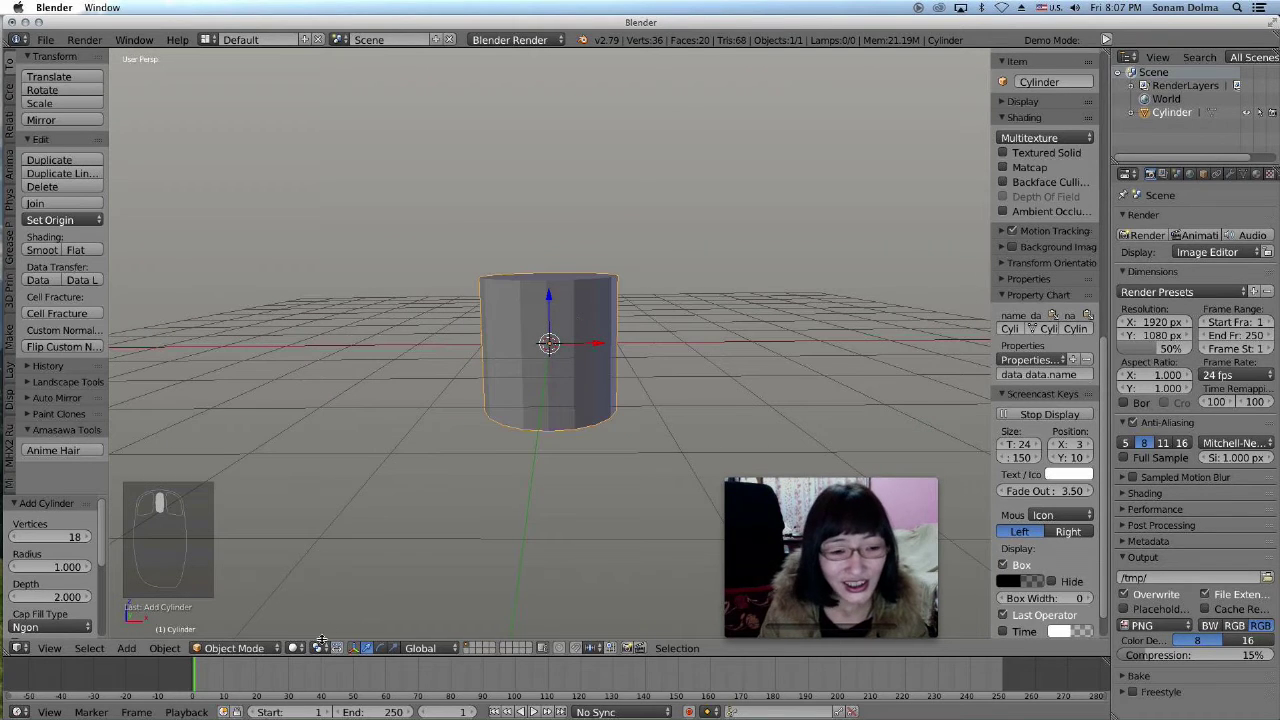
pyautogui.click(298, 648)
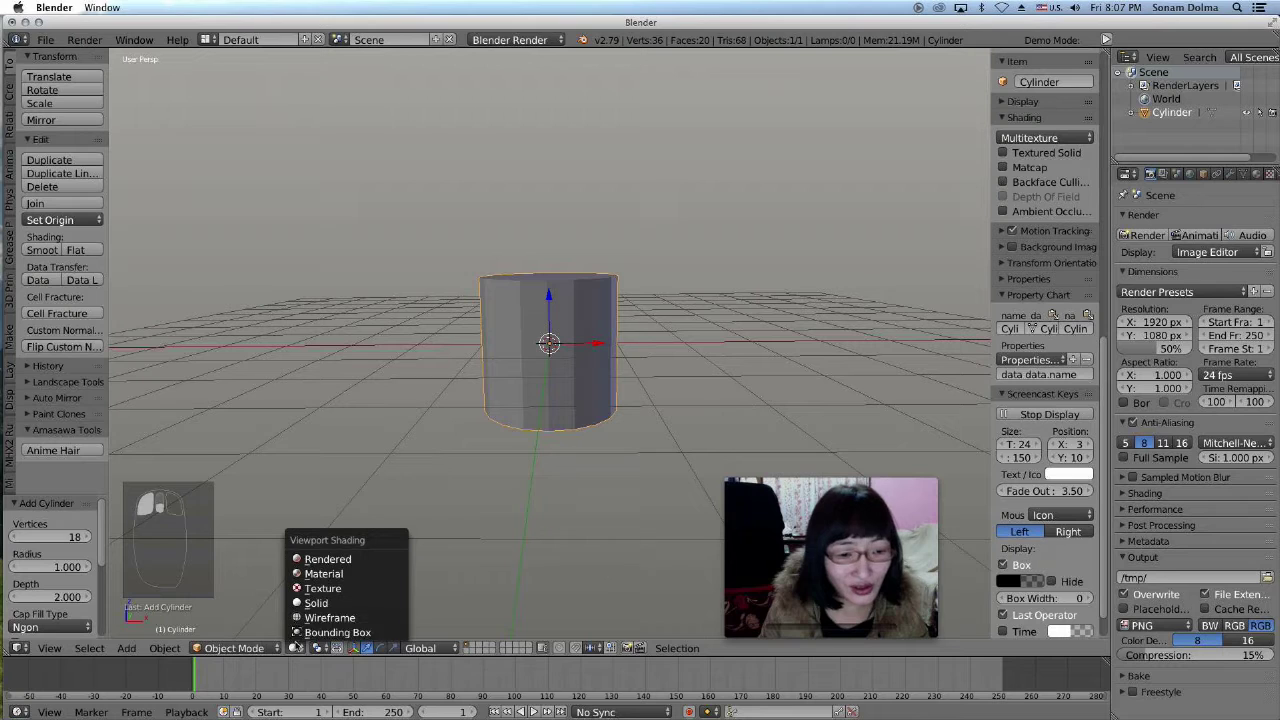
pyautogui.click(330, 575)
pyautogui.moveTo(616, 380); pyautogui.dragTo(610, 367, button='middle')
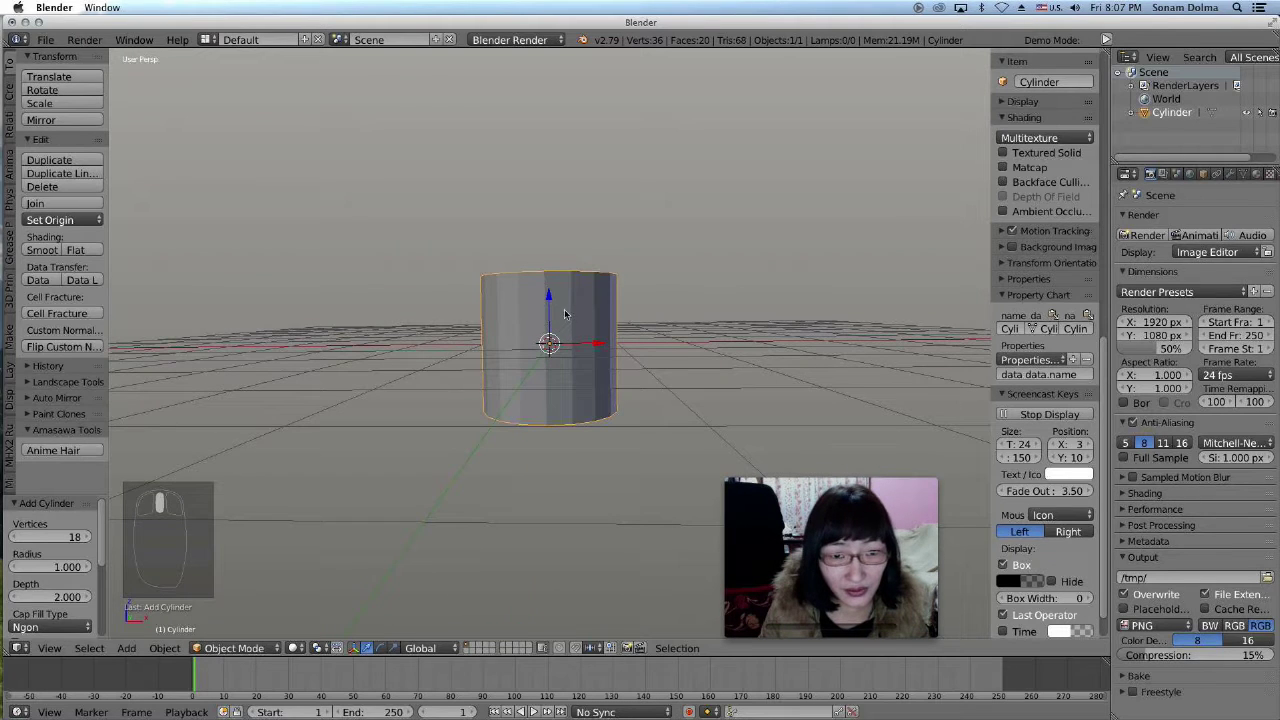
pyautogui.click(235, 648)
pyautogui.click(260, 618)
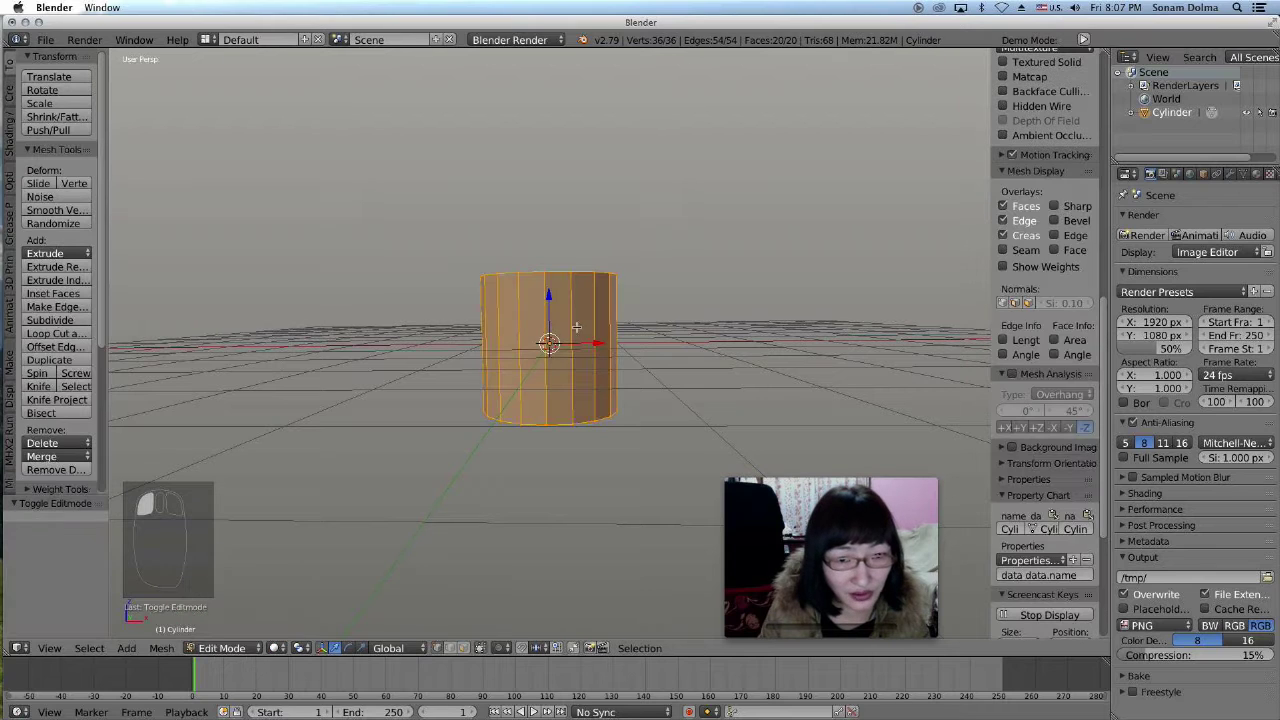
# Add one horizontal loop cut around the cylinder and slide it slightly above the middle
pyautogui.rightClick(594, 276)
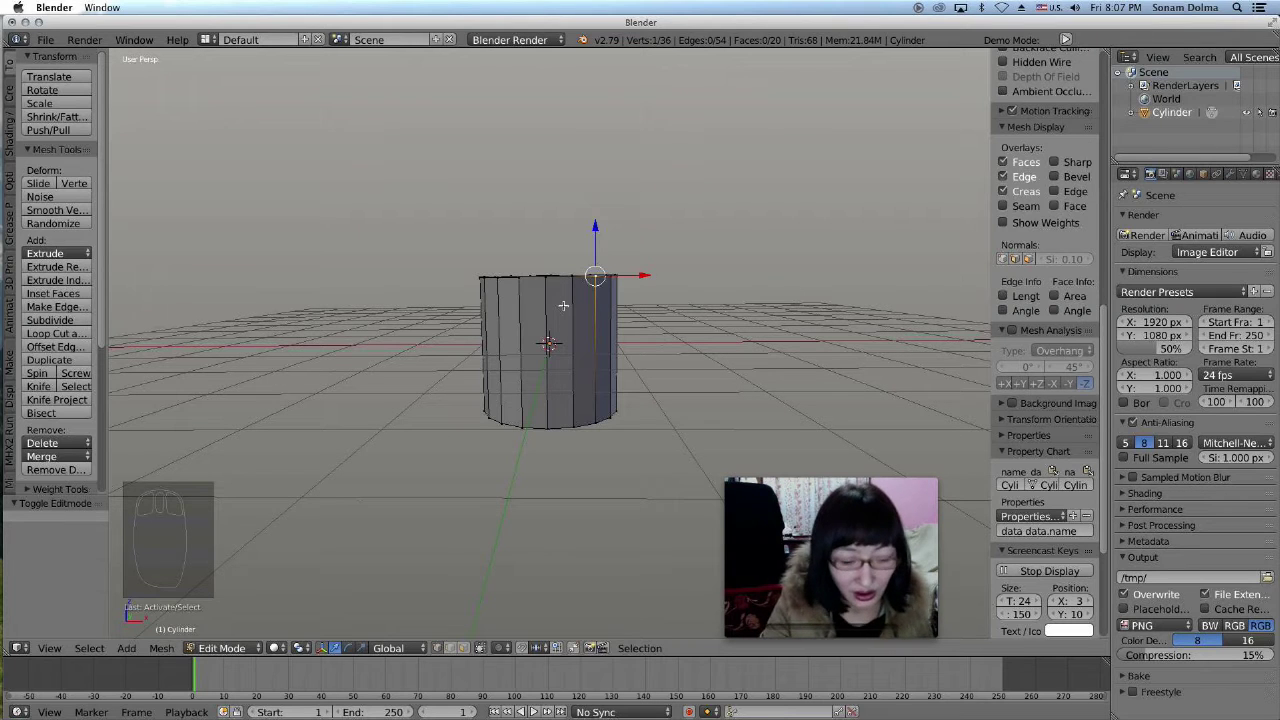
pyautogui.hotkey('ctrl', 'r')
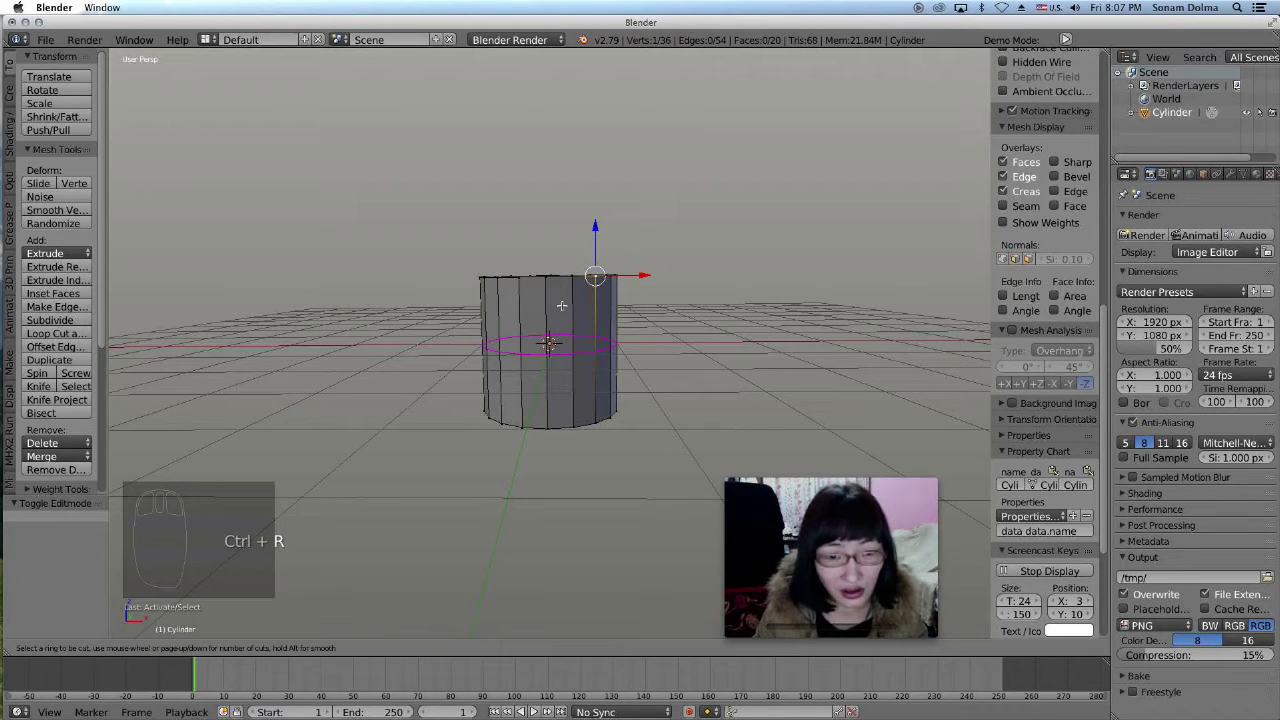
pyautogui.click(561, 307)
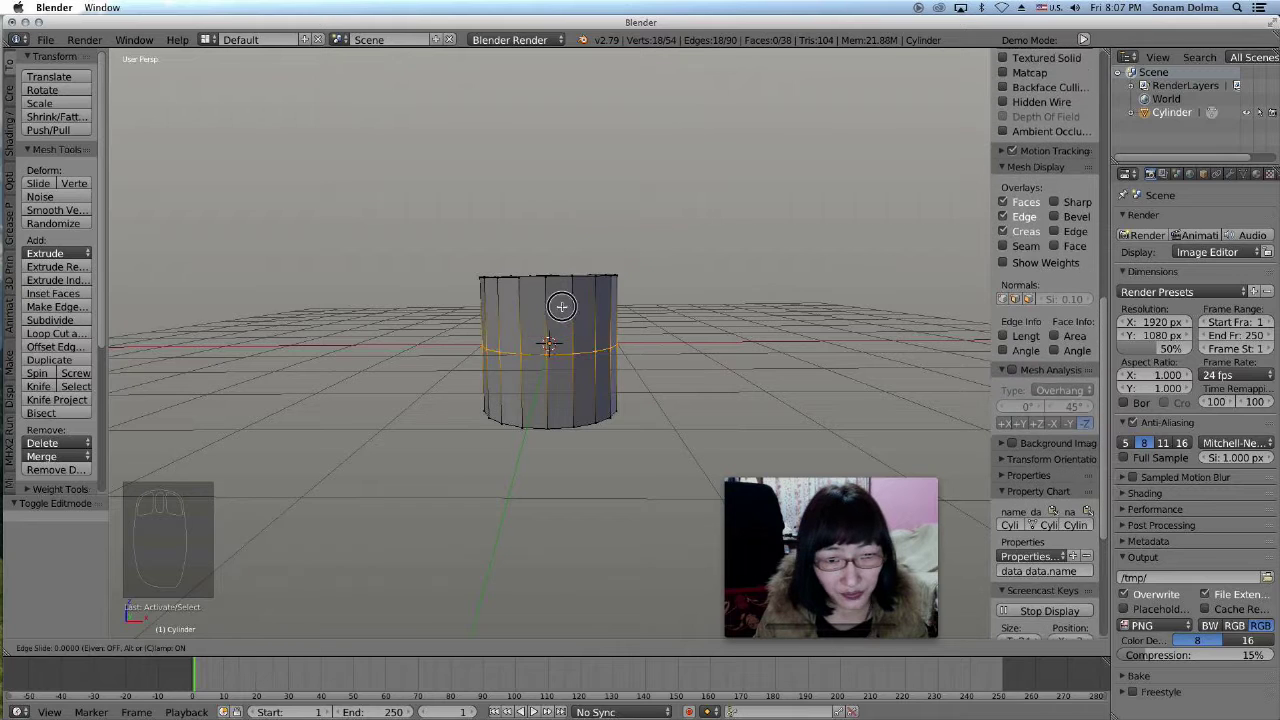
pyautogui.click(572, 300)
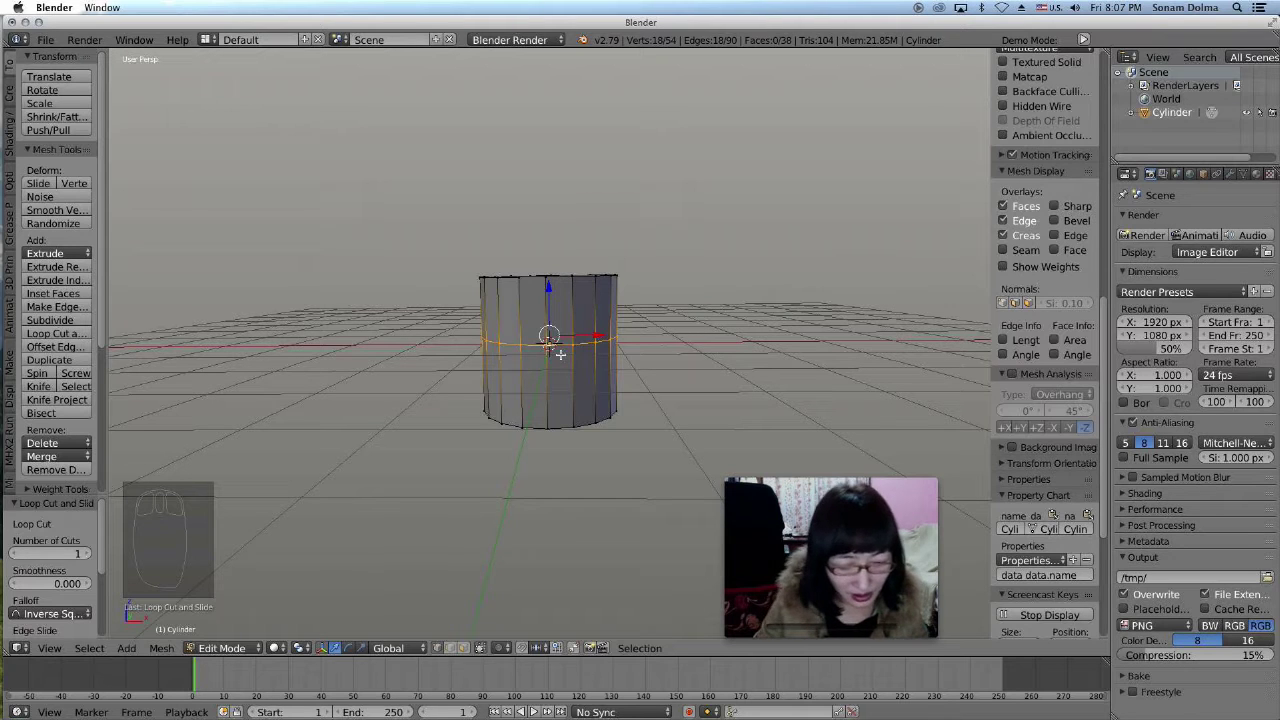
# Add two horizontal loop cuts to the lower half of the cylinder
pyautogui.hotkey('ctrl', 'r')
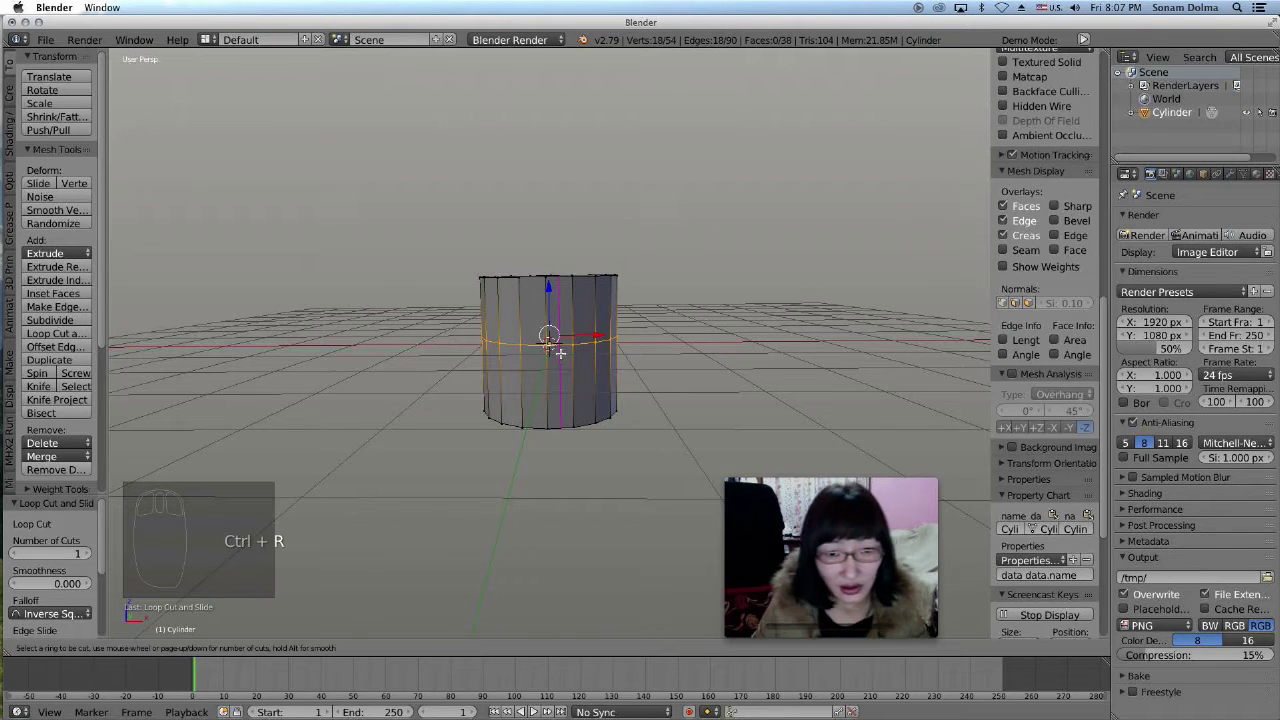
pyautogui.scroll(3, 562, 372)
pyautogui.scroll(-2, 562, 372)
pyautogui.click(562, 372)
pyautogui.click(562, 372)
# Add two horizontal loop cuts to the upper half of the cylinder
pyautogui.rightClick(573, 280)
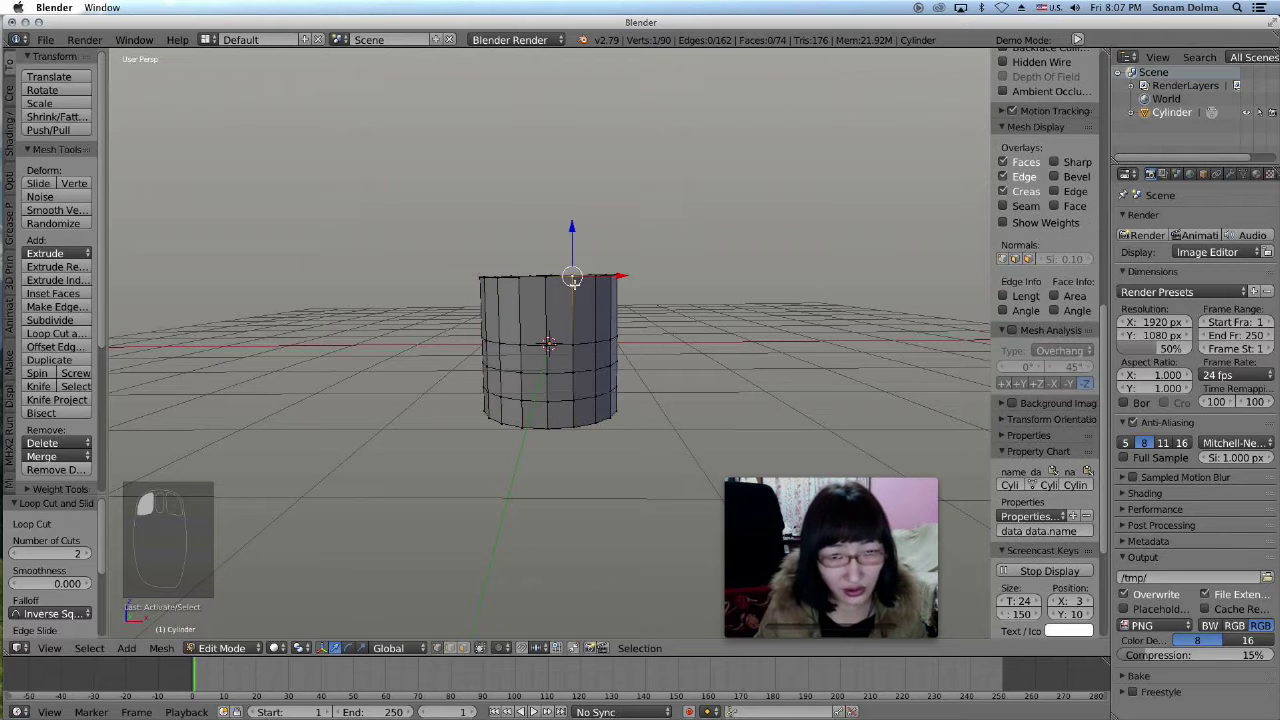
pyautogui.hotkey('ctrl', 'r')
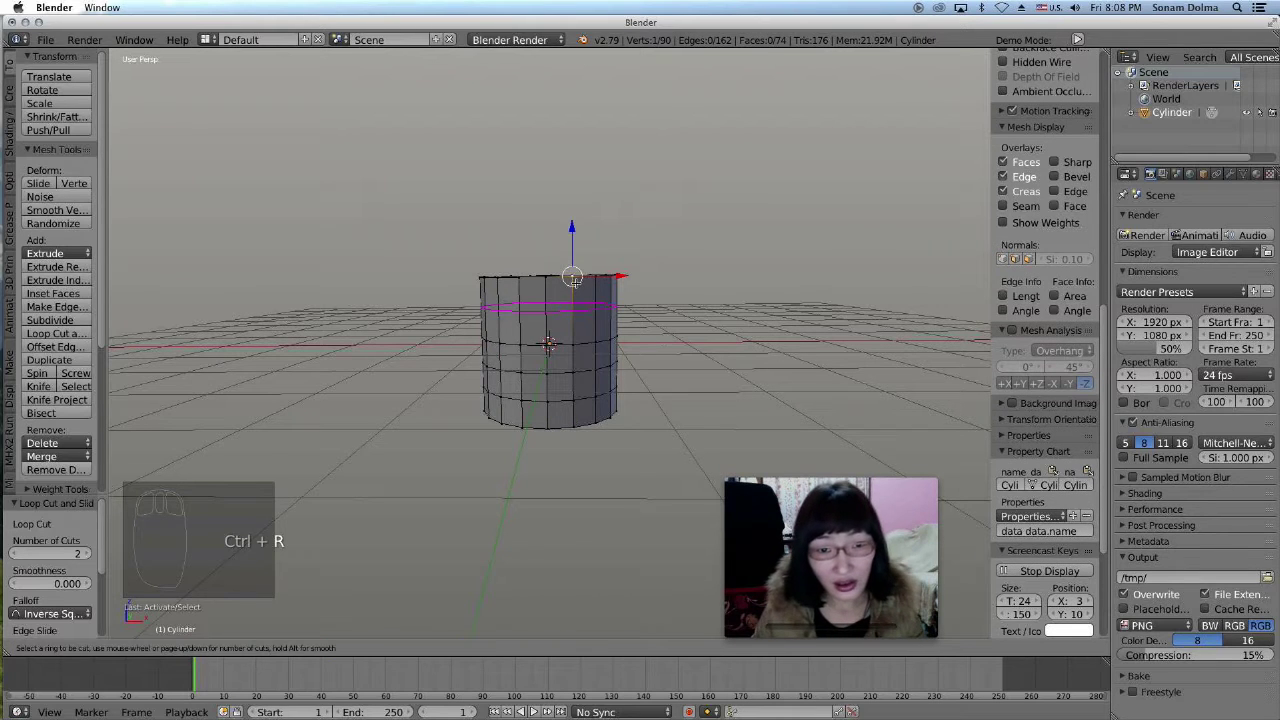
pyautogui.click(580, 300)
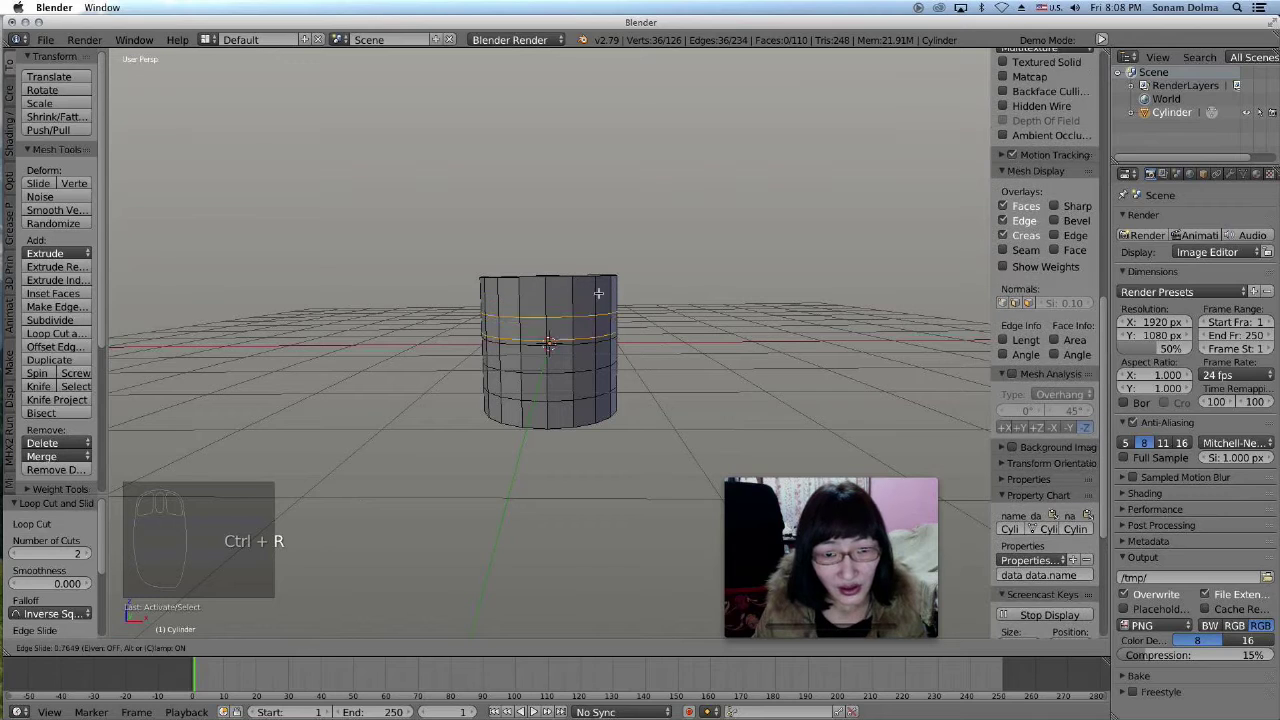
pyautogui.click(596, 292)
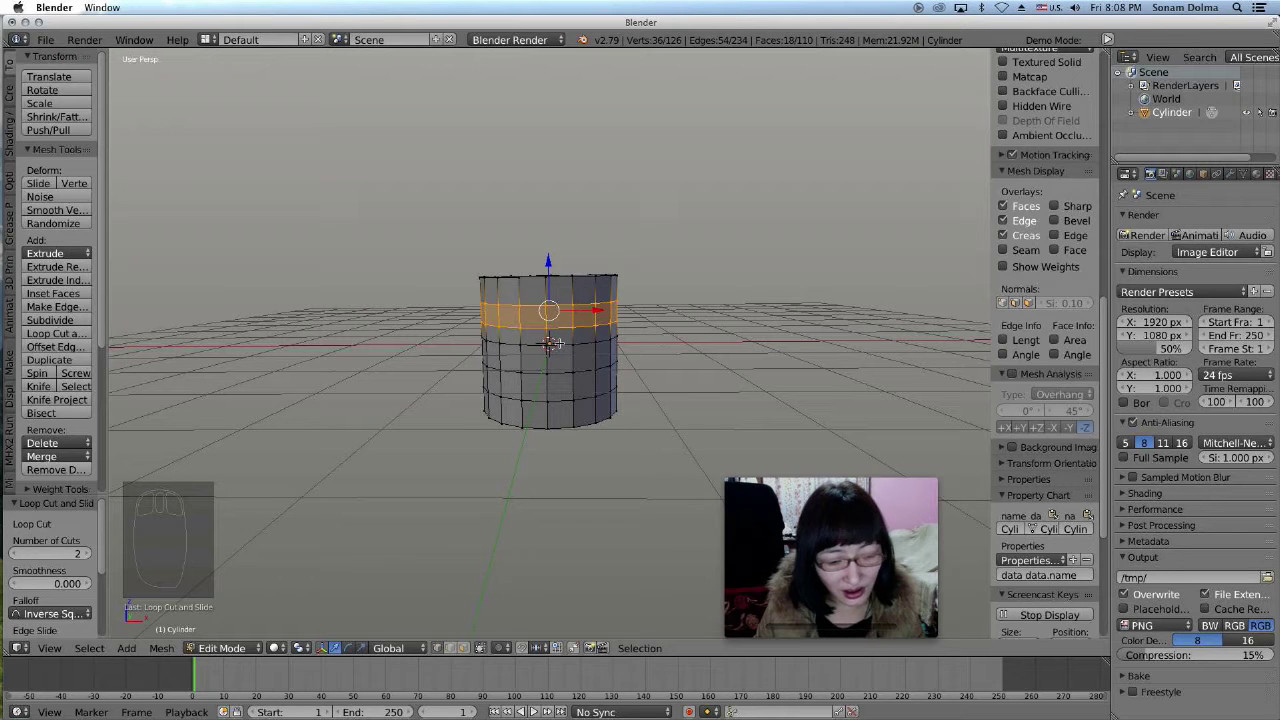
pyautogui.click(590, 327)
pyautogui.moveTo(596, 371); pyautogui.dragTo(592, 342, button='middle')
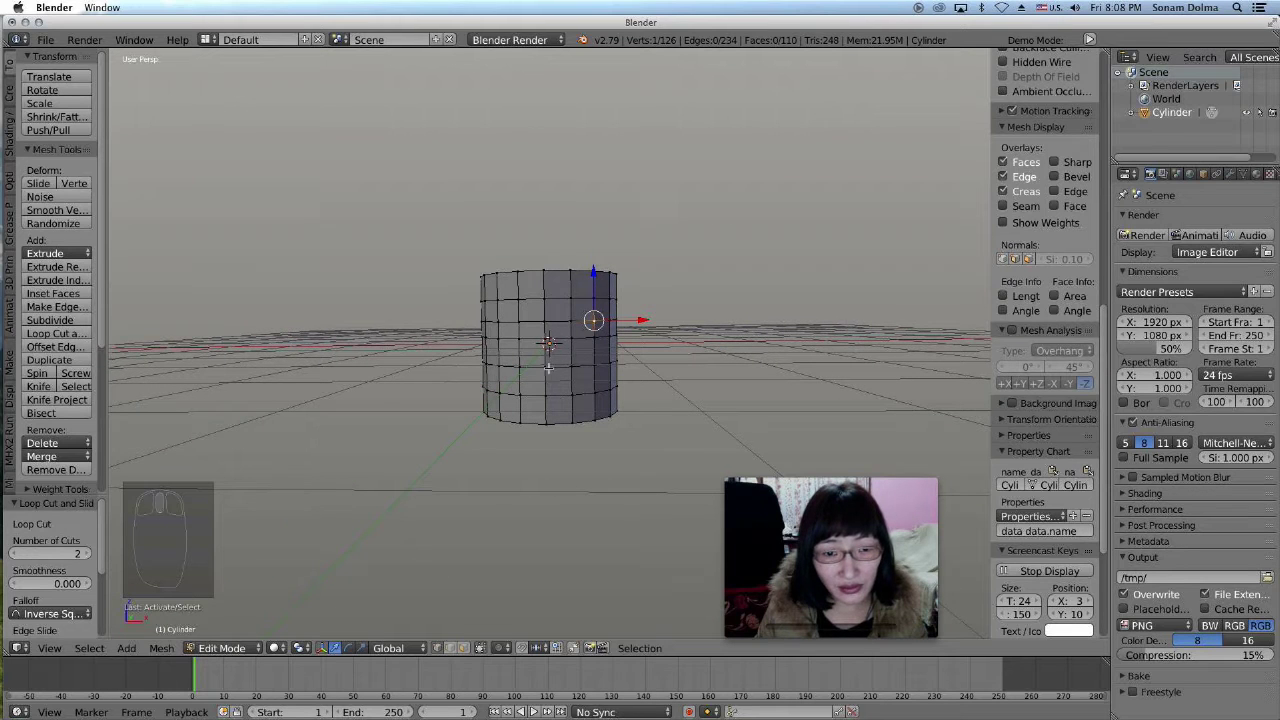
pyautogui.moveTo(551, 355); pyautogui.dragTo(524, 323, button='middle')
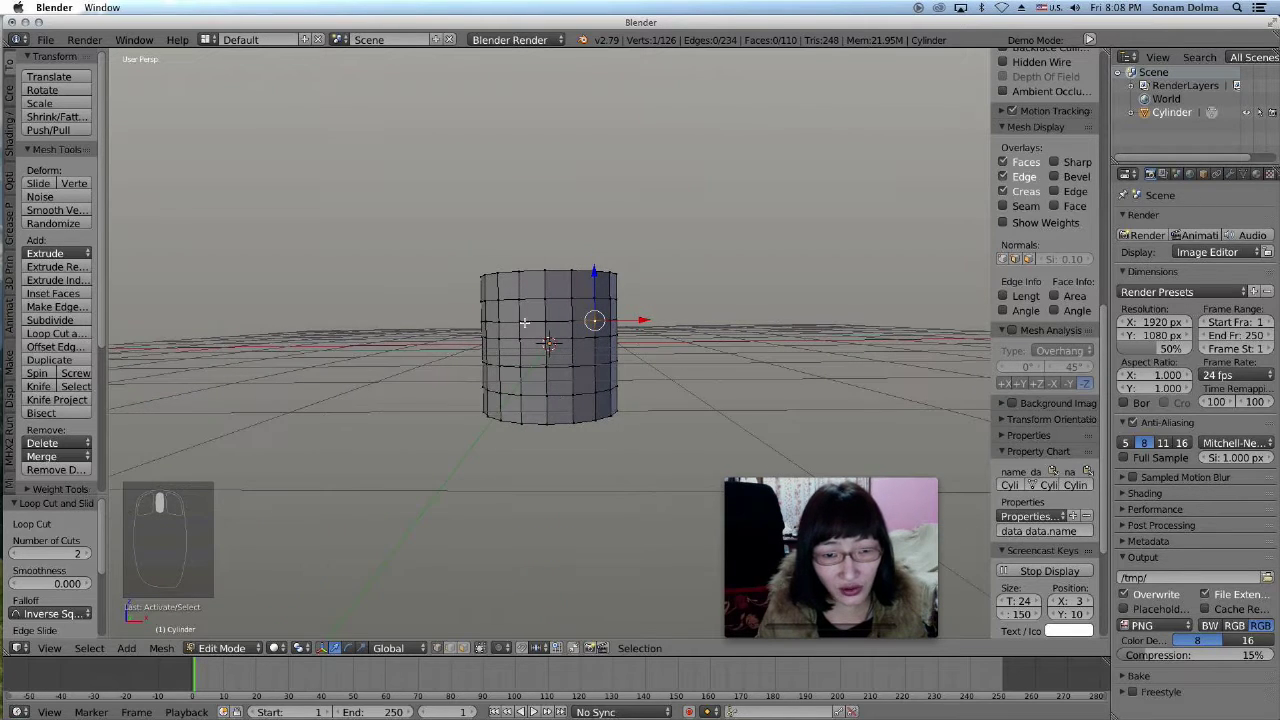
pyautogui.click(567, 321)
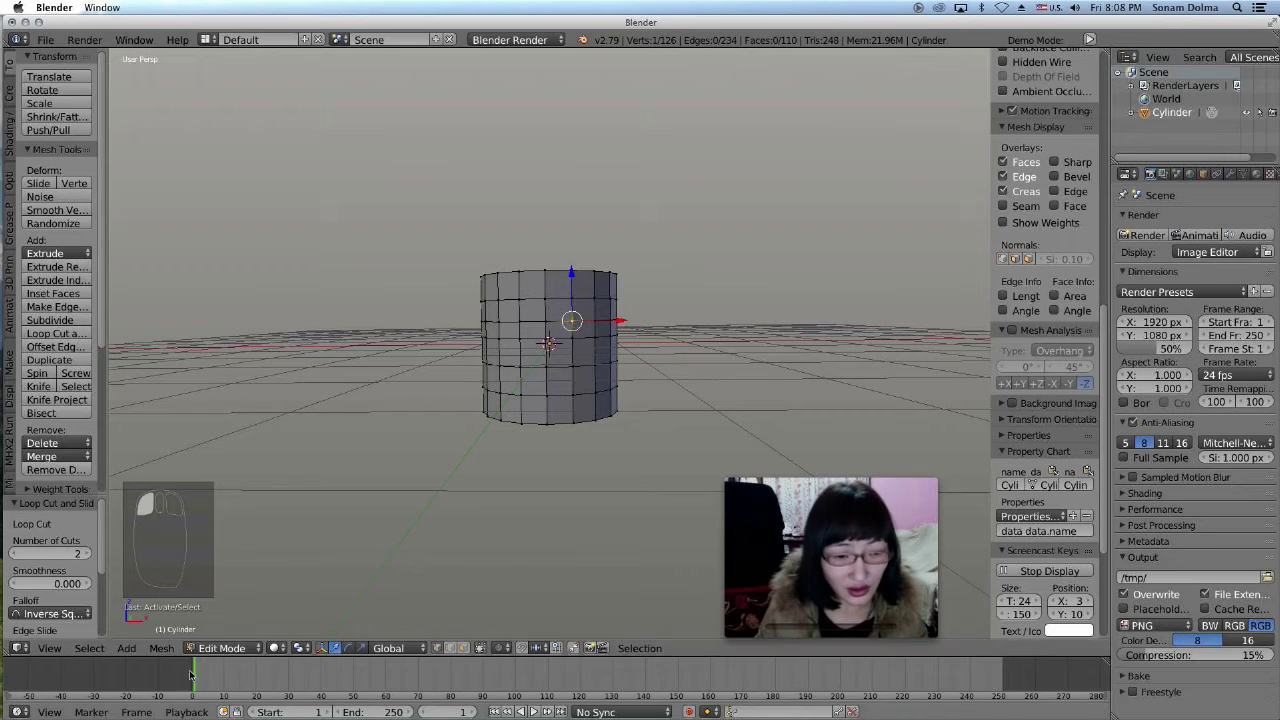
# Enable the scale manipulator and stretch the entire cylinder mesh along Z by a factor of about 2.07
pyautogui.click(363, 648)
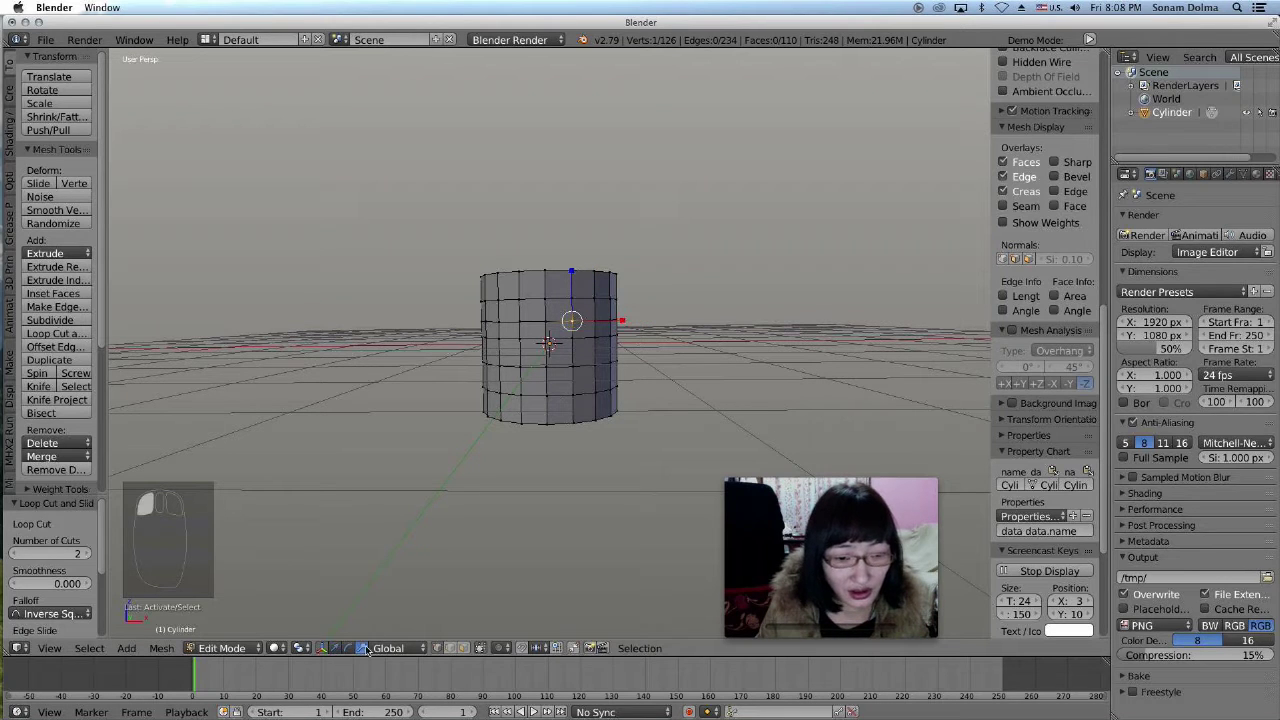
pyautogui.press('a')
pyautogui.press('a')
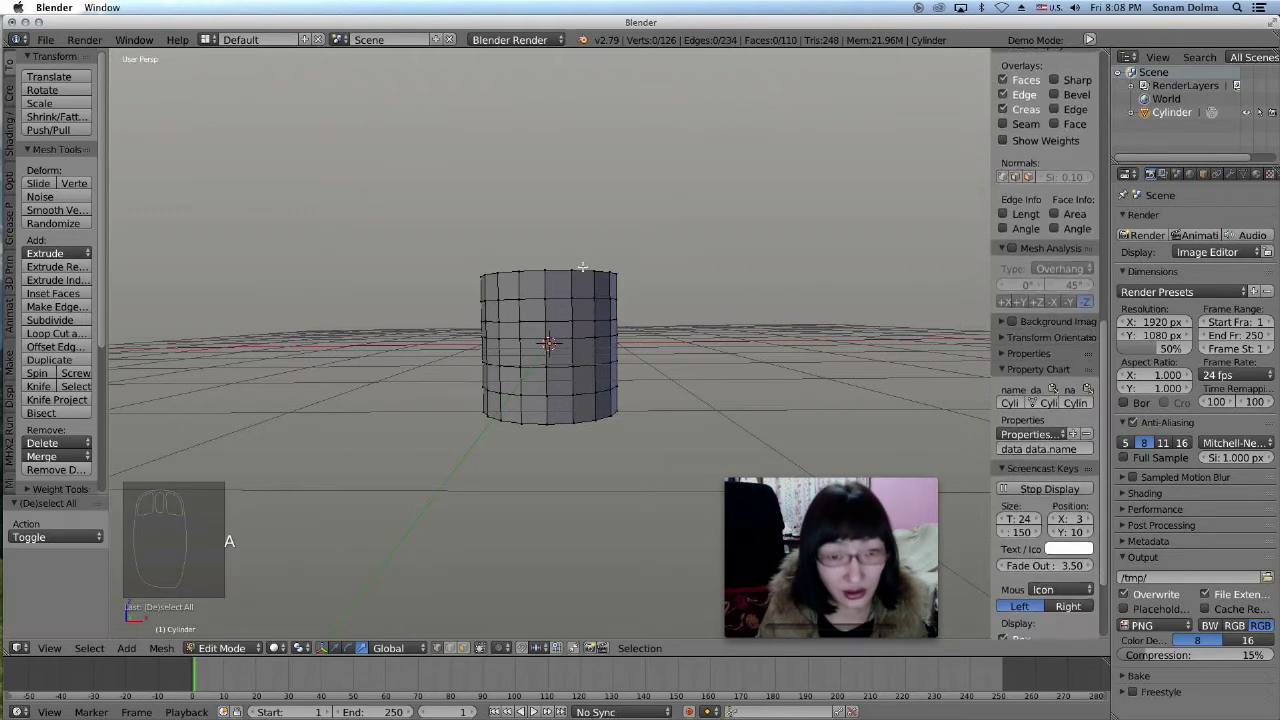
pyautogui.moveTo(549, 292); pyautogui.dragTo(550, 240)
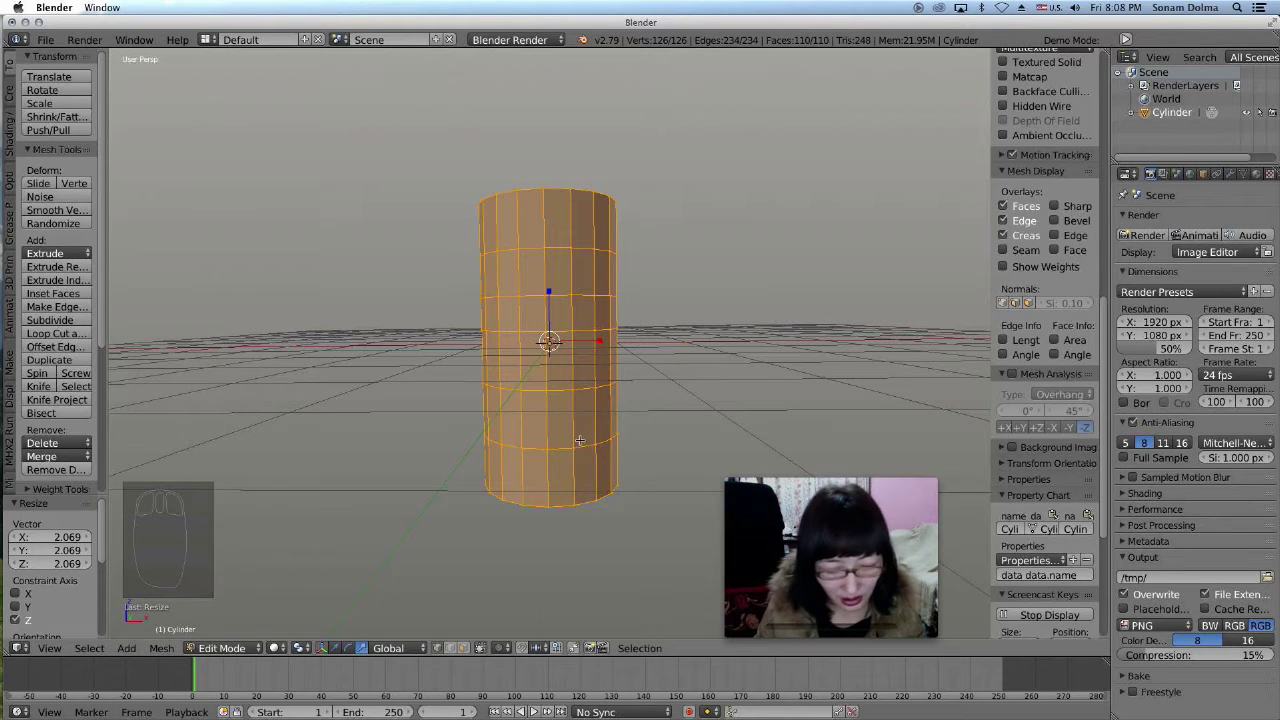
# Move the whole cylinder mesh up along Z by about 1.95 units to bring its base near the grid floor
pyautogui.press('g')
pyautogui.press('z')
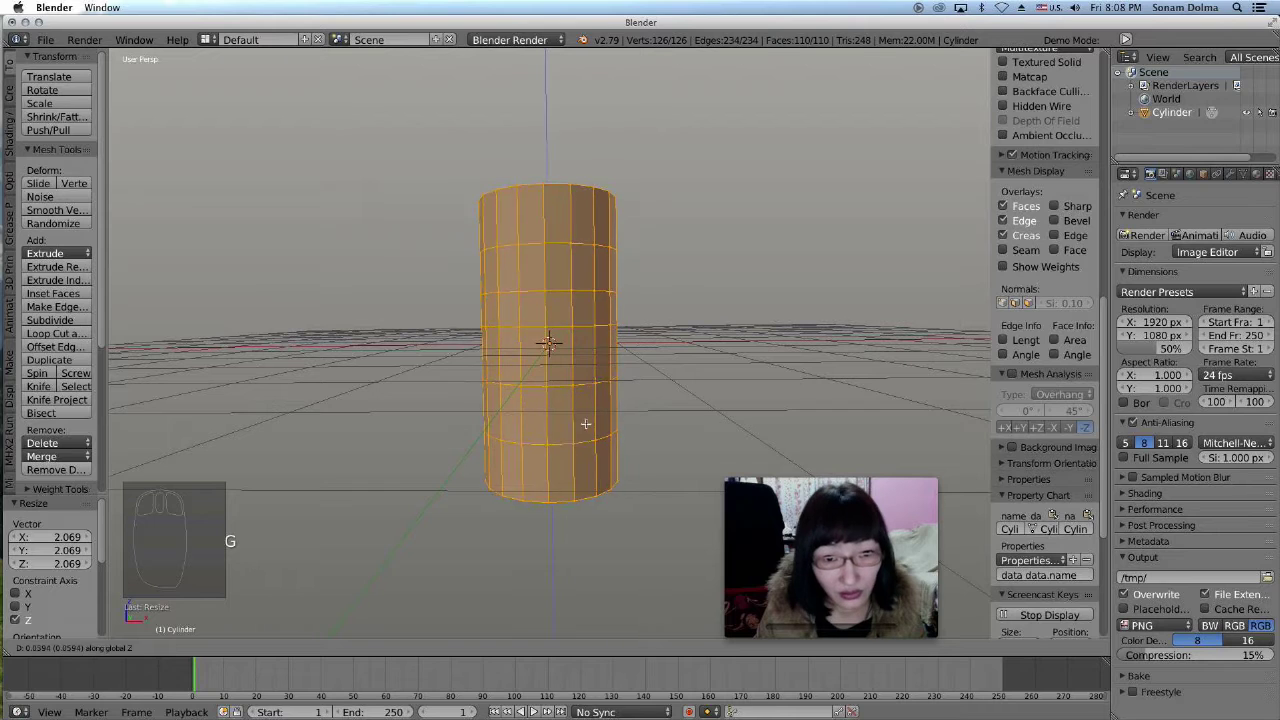
pyautogui.click(600, 403)
pyautogui.moveTo(600, 403); pyautogui.dragTo(600, 409, button='middle')
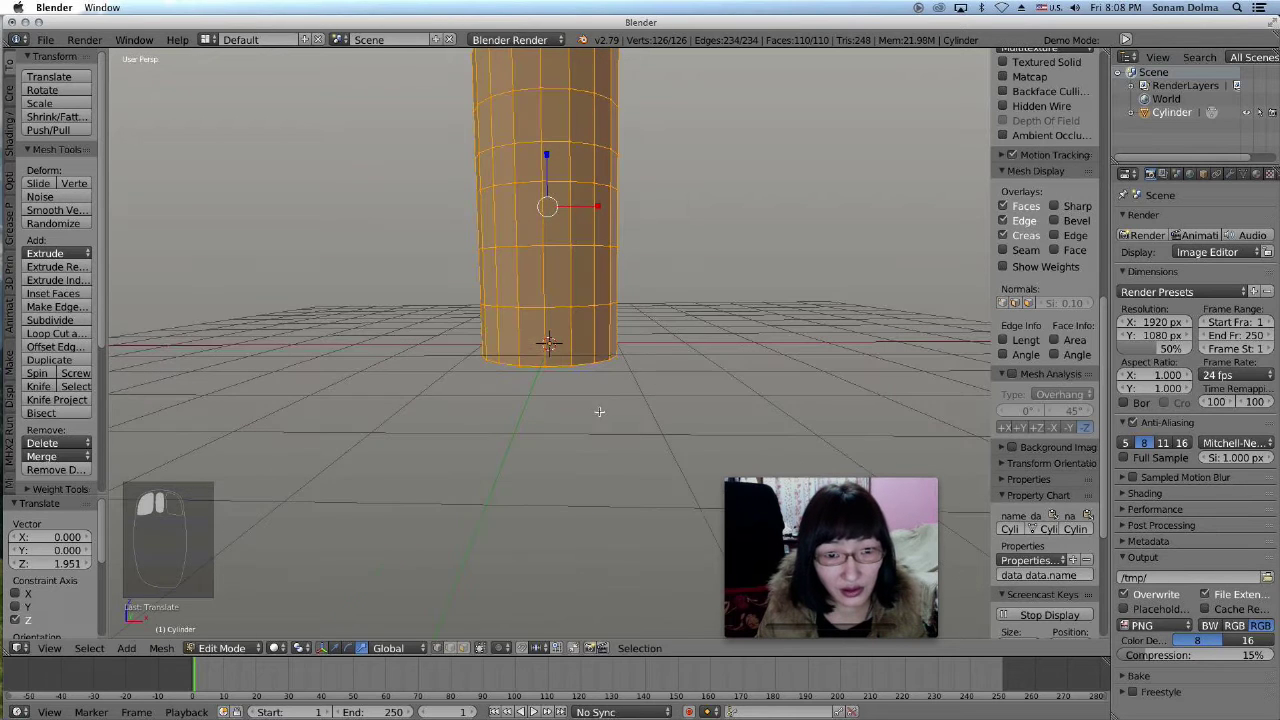
# Switch the cylinder from Edit Mode back to Object Mode
pyautogui.click(226, 648)
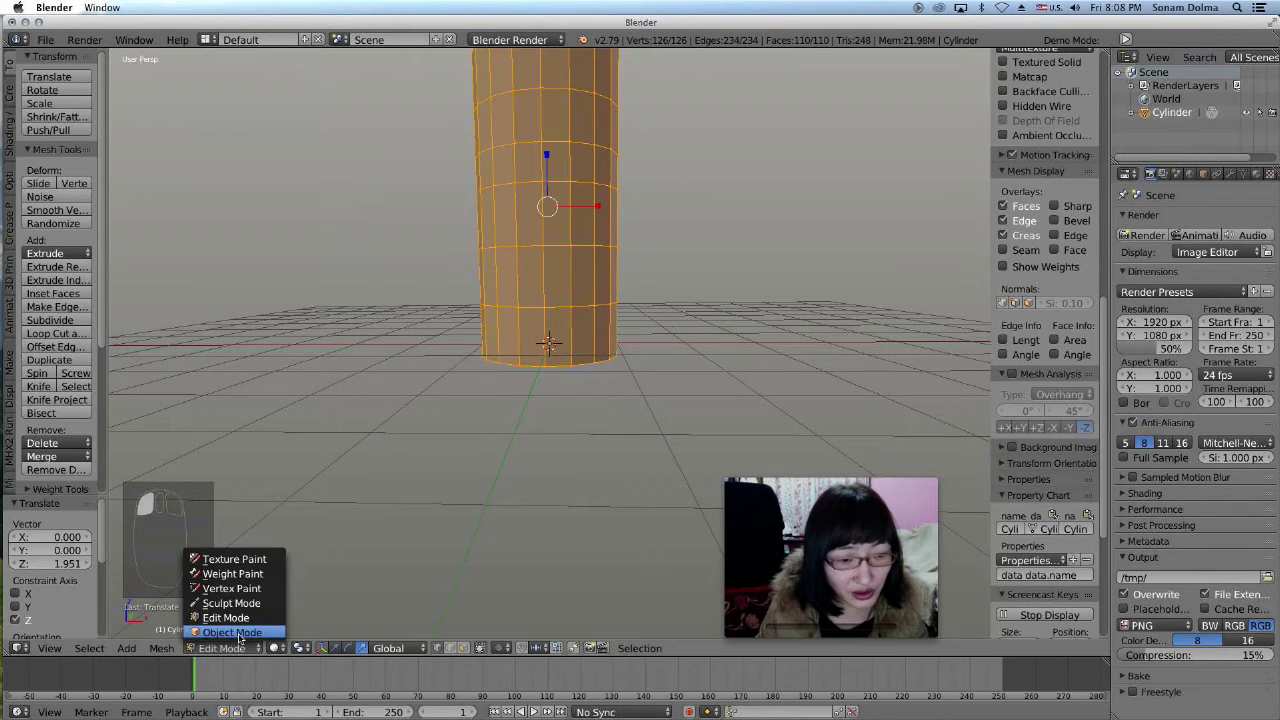
pyautogui.click(230, 632)
pyautogui.scroll(-3, 586, 366)
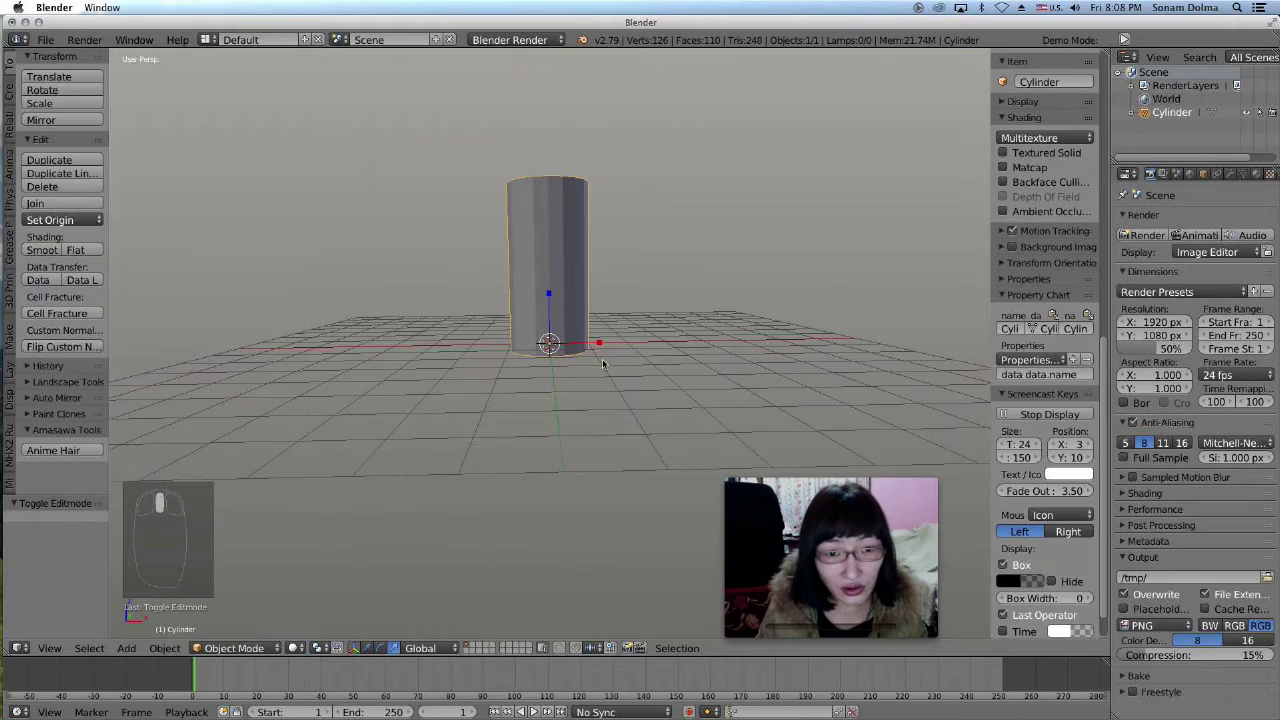
pyautogui.hotkey('shift', 'a')
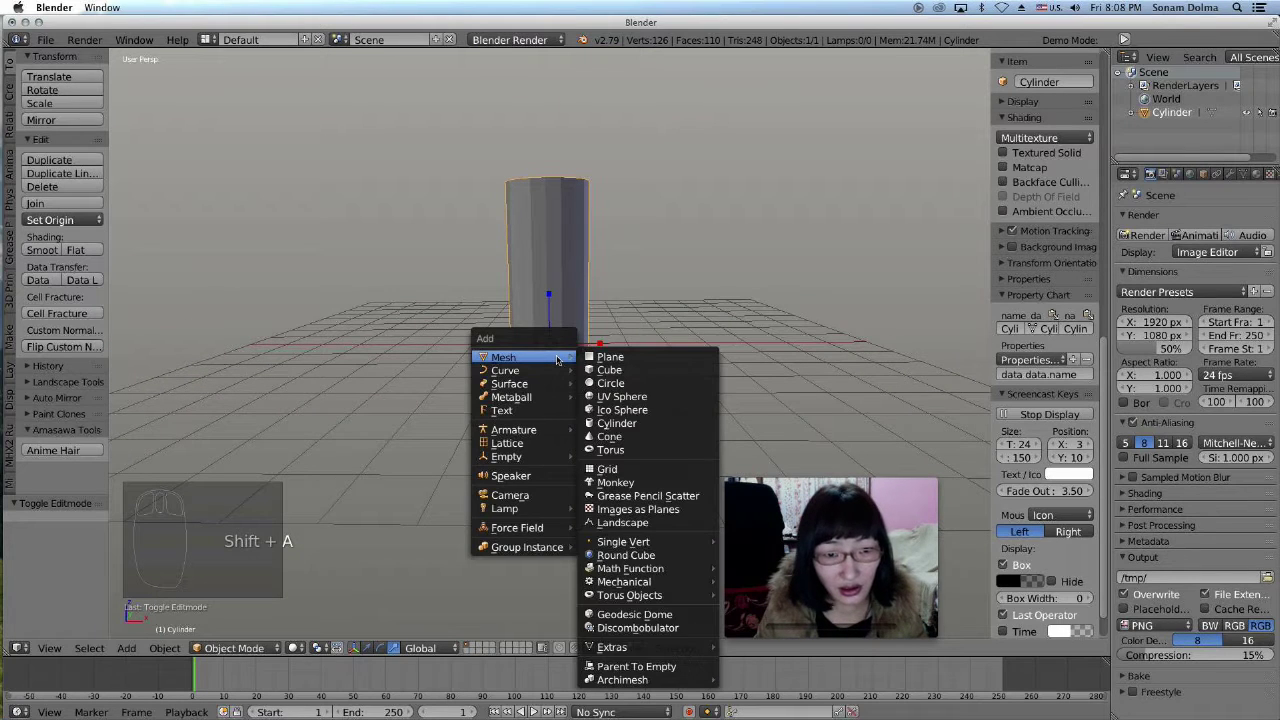
pyautogui.moveTo(531, 434)
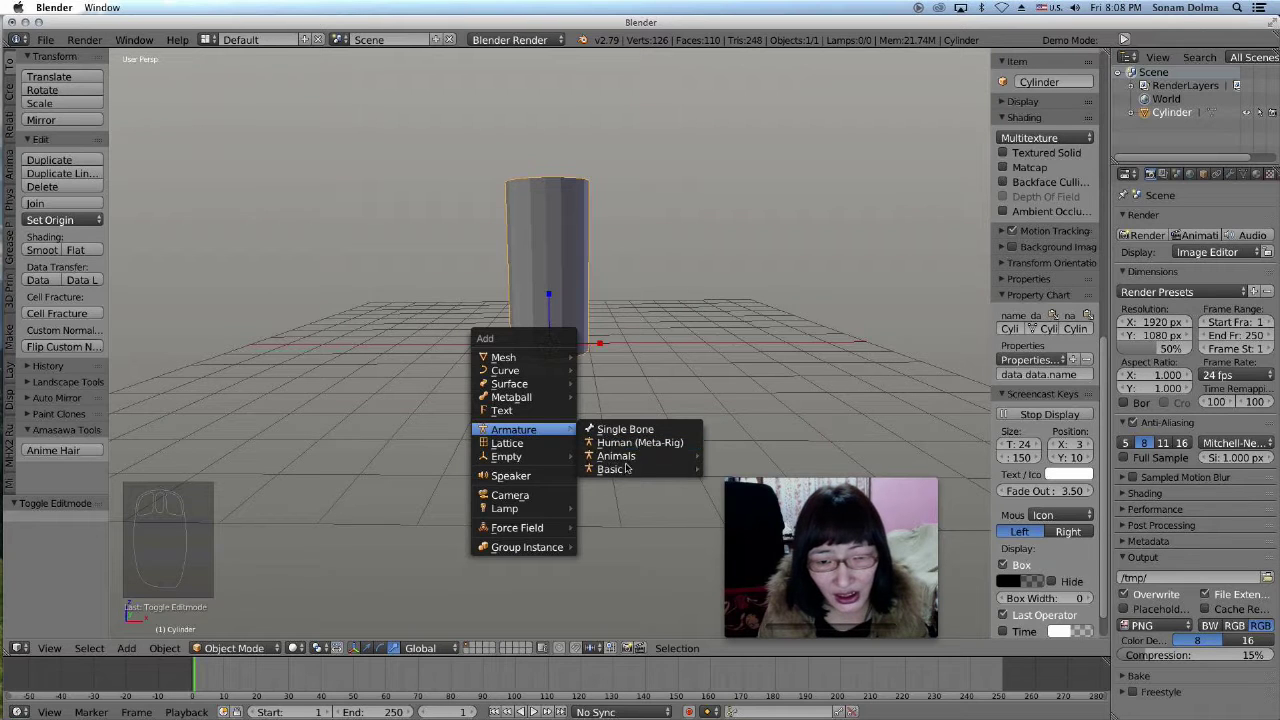
pyautogui.moveTo(626, 460)
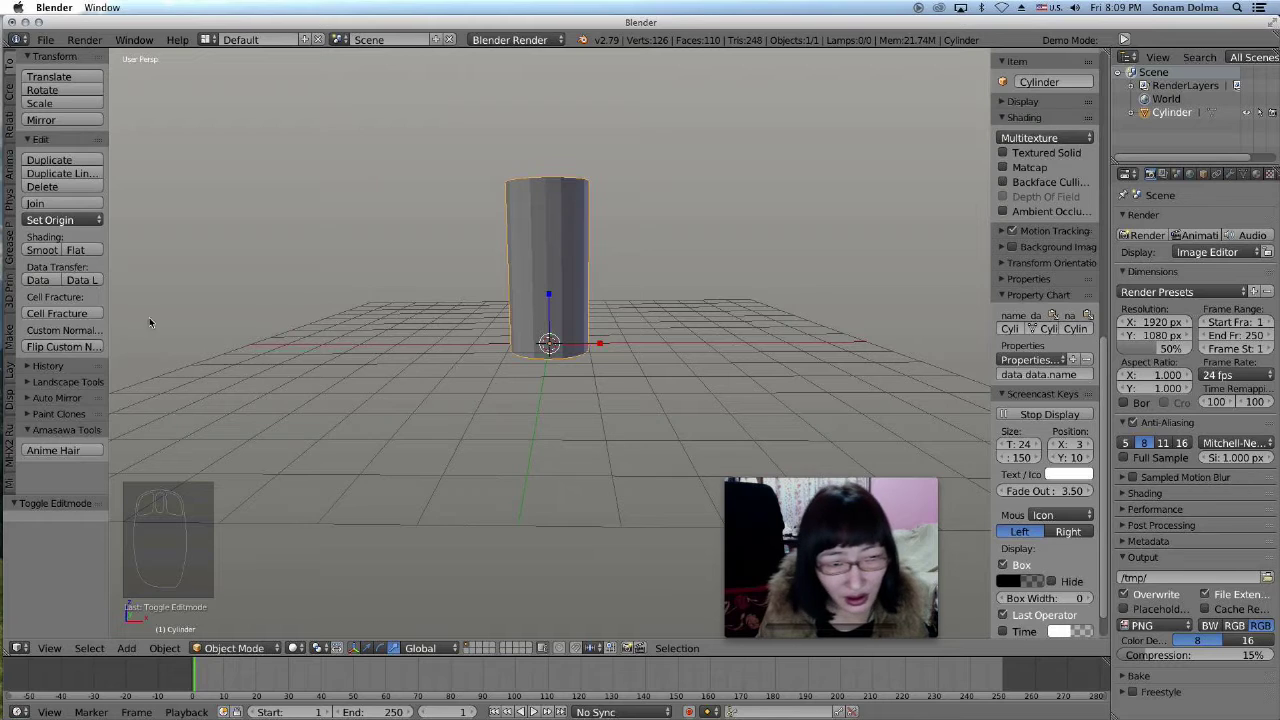
pyautogui.hotkey('shift', 'a')
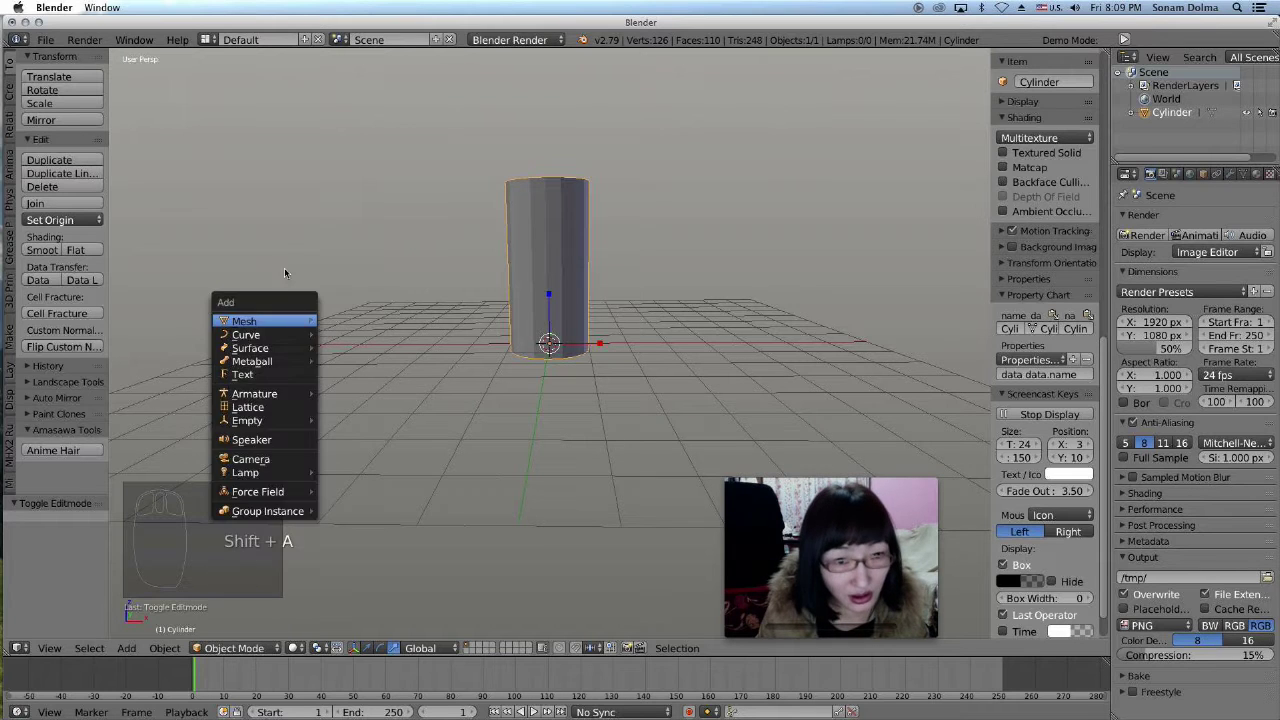
# Add a Single Bone armature at the base of the cylinder
pyautogui.hotkey('shift', 'a')
pyautogui.moveTo(297, 276)
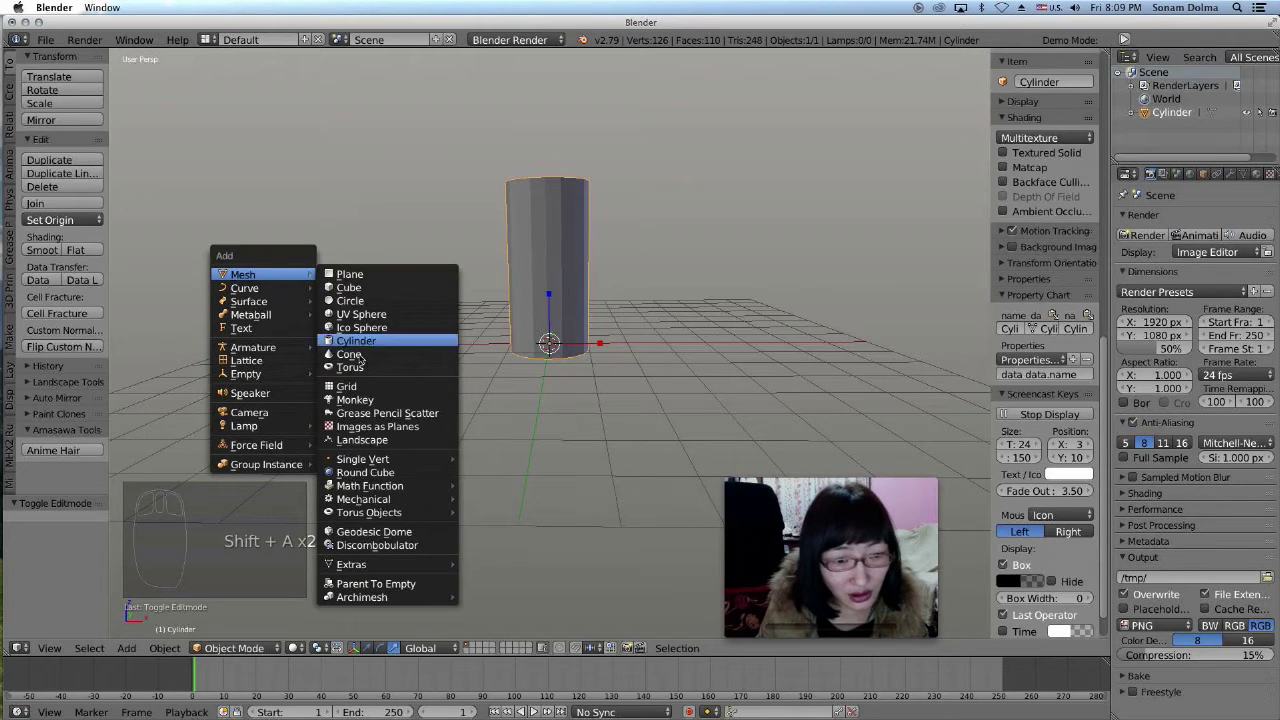
pyautogui.moveTo(280, 350)
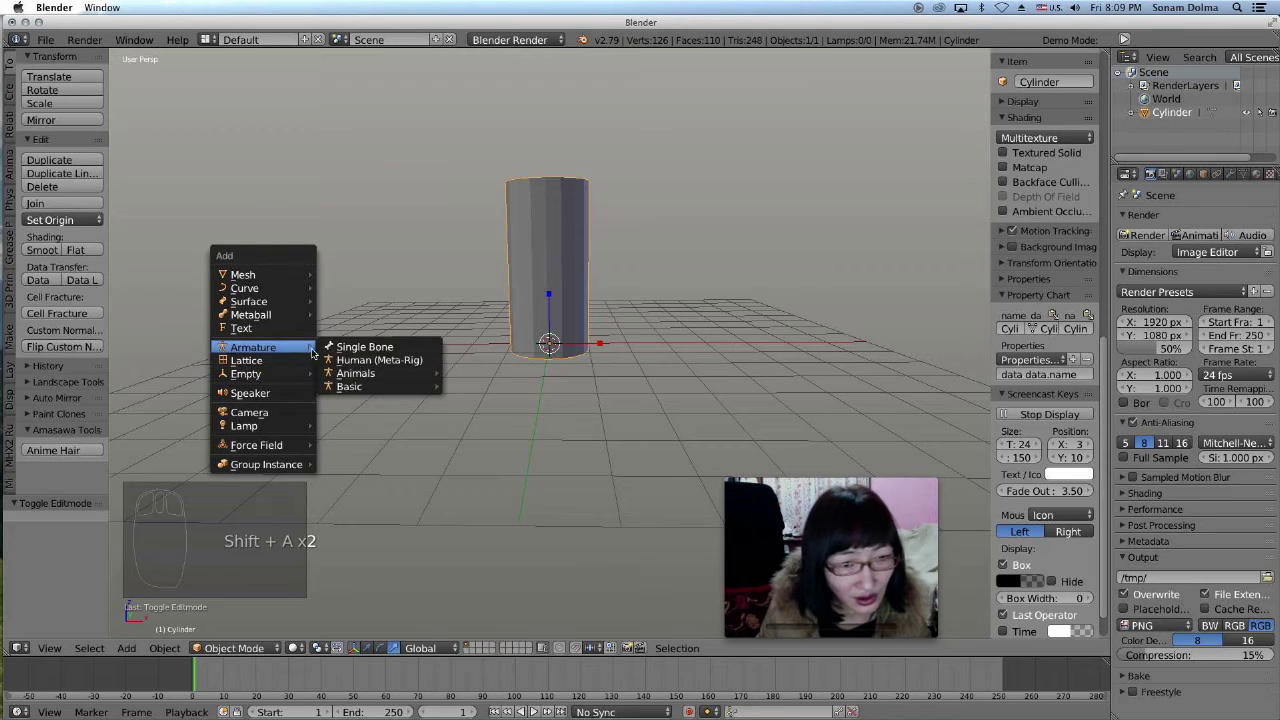
pyautogui.moveTo(368, 387)
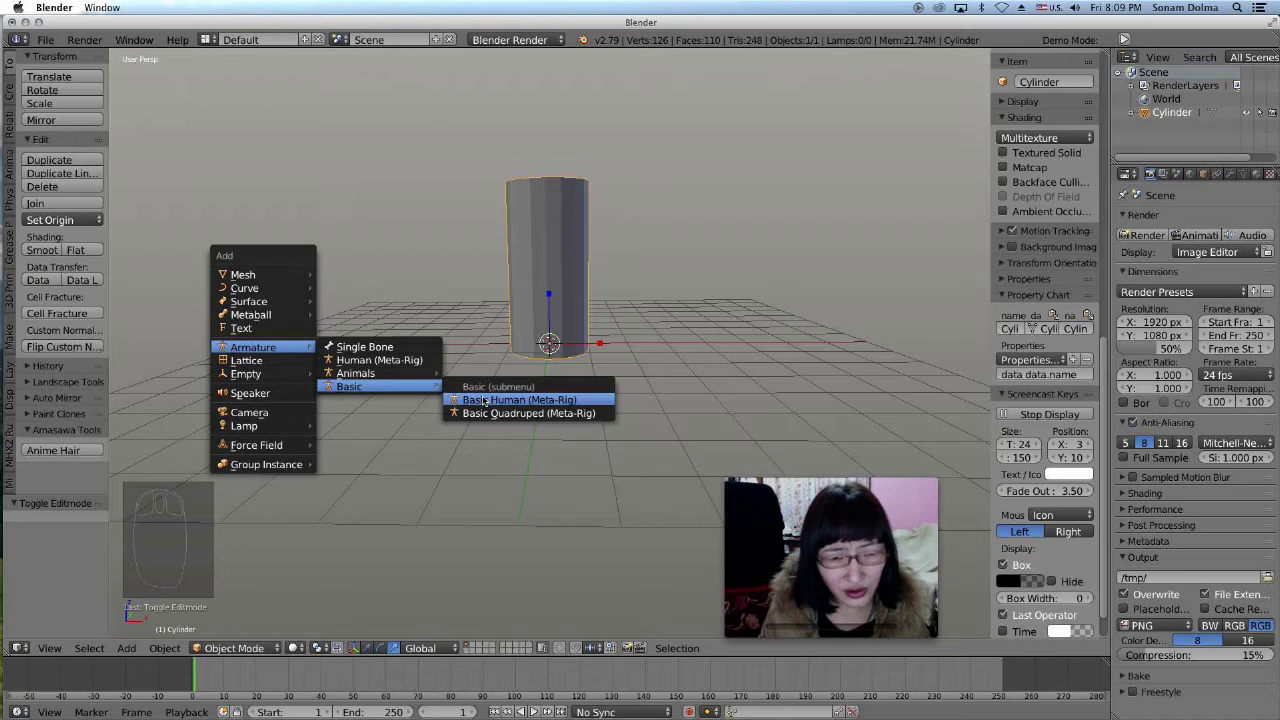
pyautogui.moveTo(410, 377)
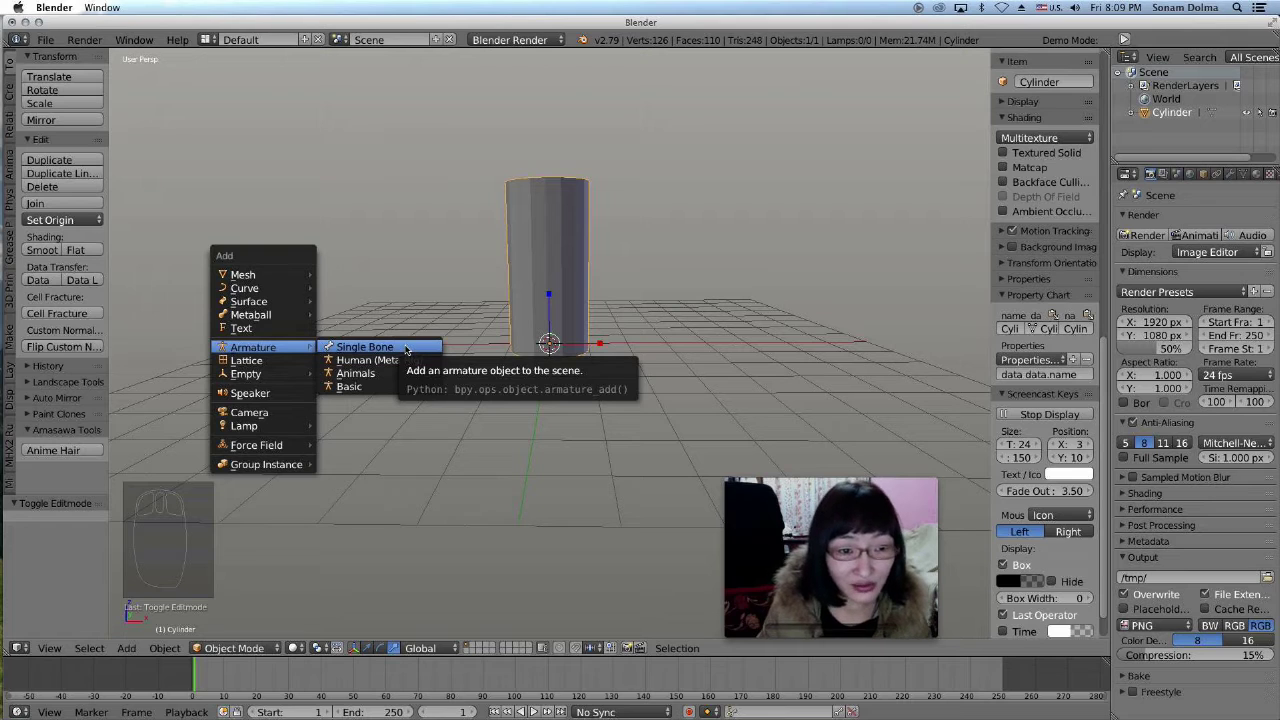
pyautogui.click(406, 349)
# Enable X-Ray display for the armature so the bone shows through the cylinder
pyautogui.moveTo(546, 392); pyautogui.dragTo(549, 385, button='middle')
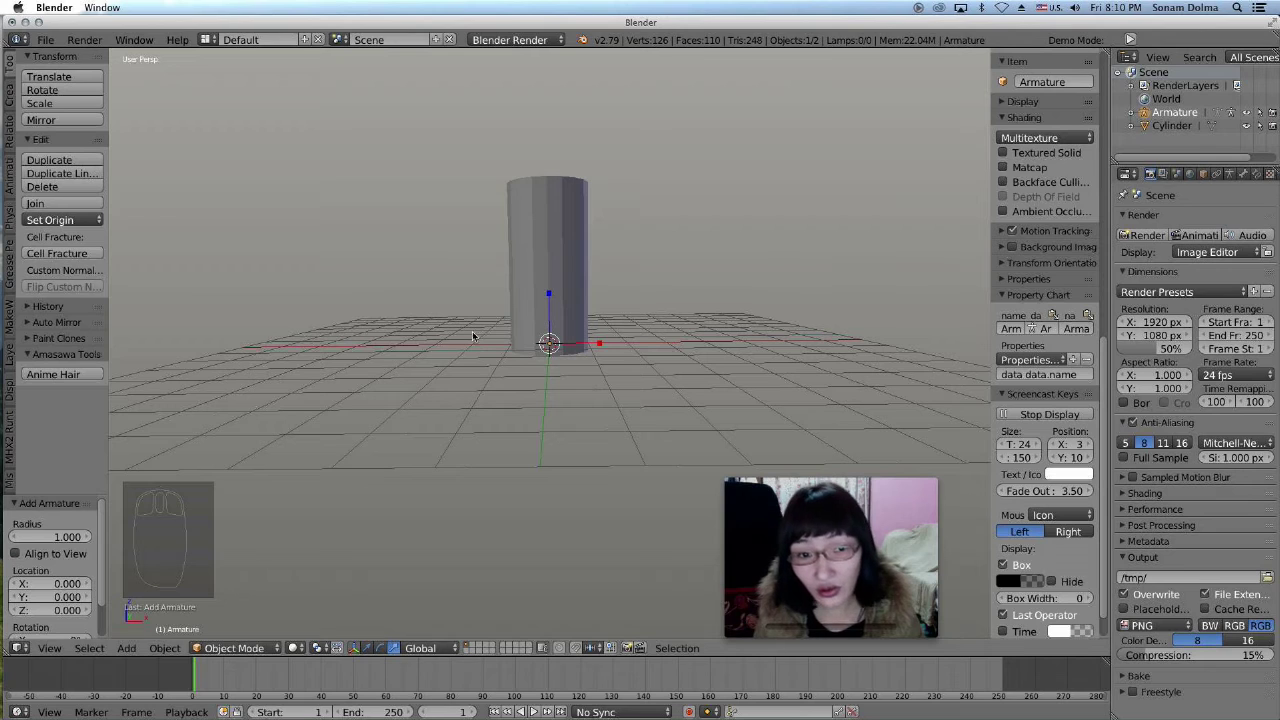
pyautogui.moveTo(596, 371); pyautogui.dragTo(618, 383, button='middle')
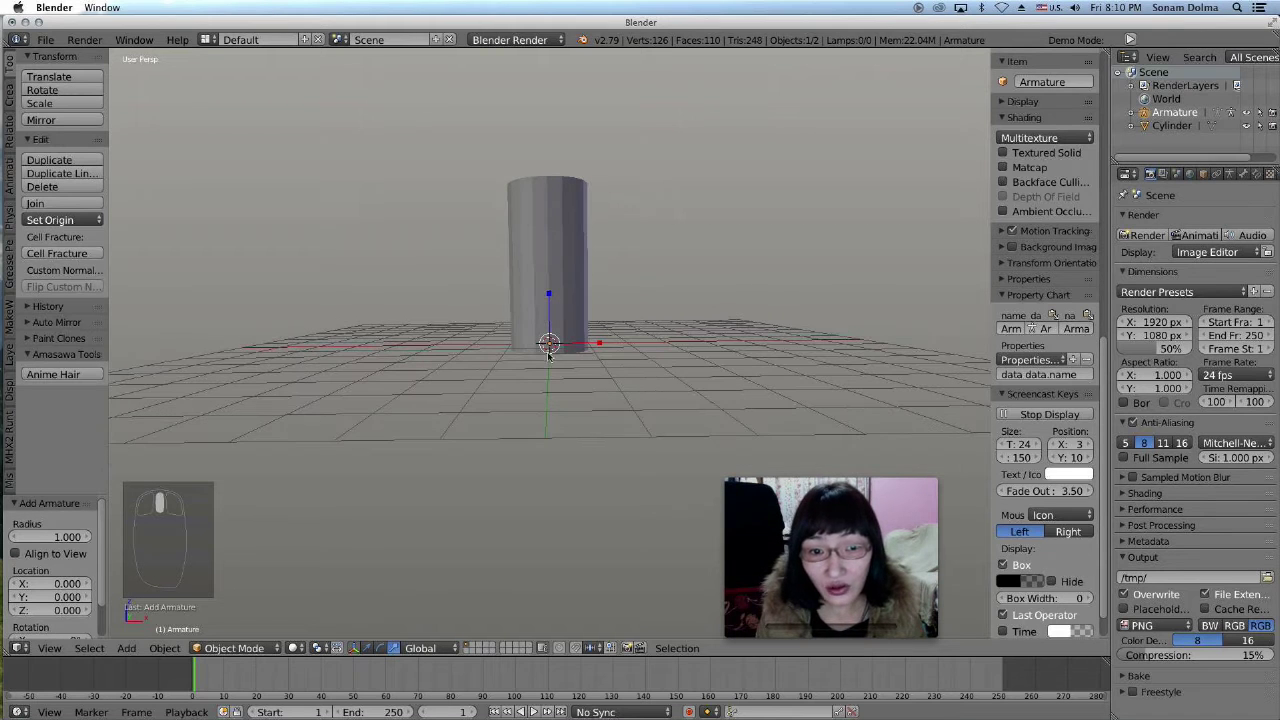
pyautogui.click(1230, 174)
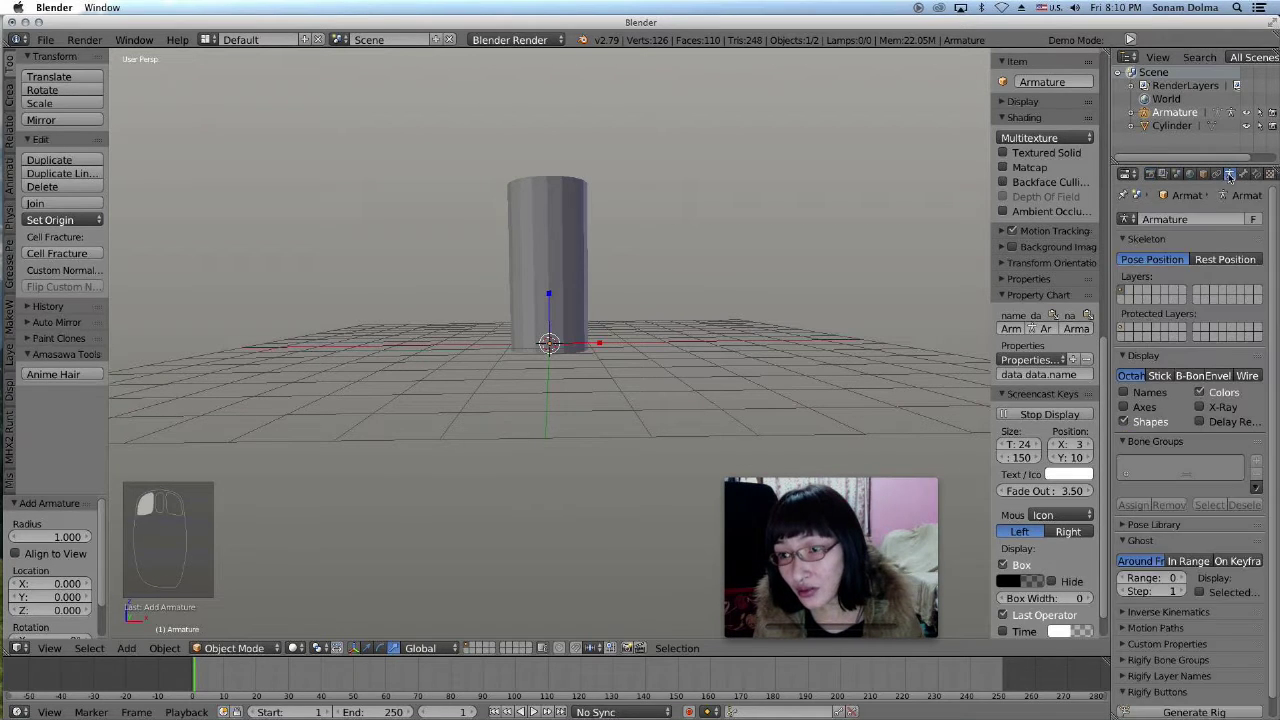
pyautogui.click(1200, 407)
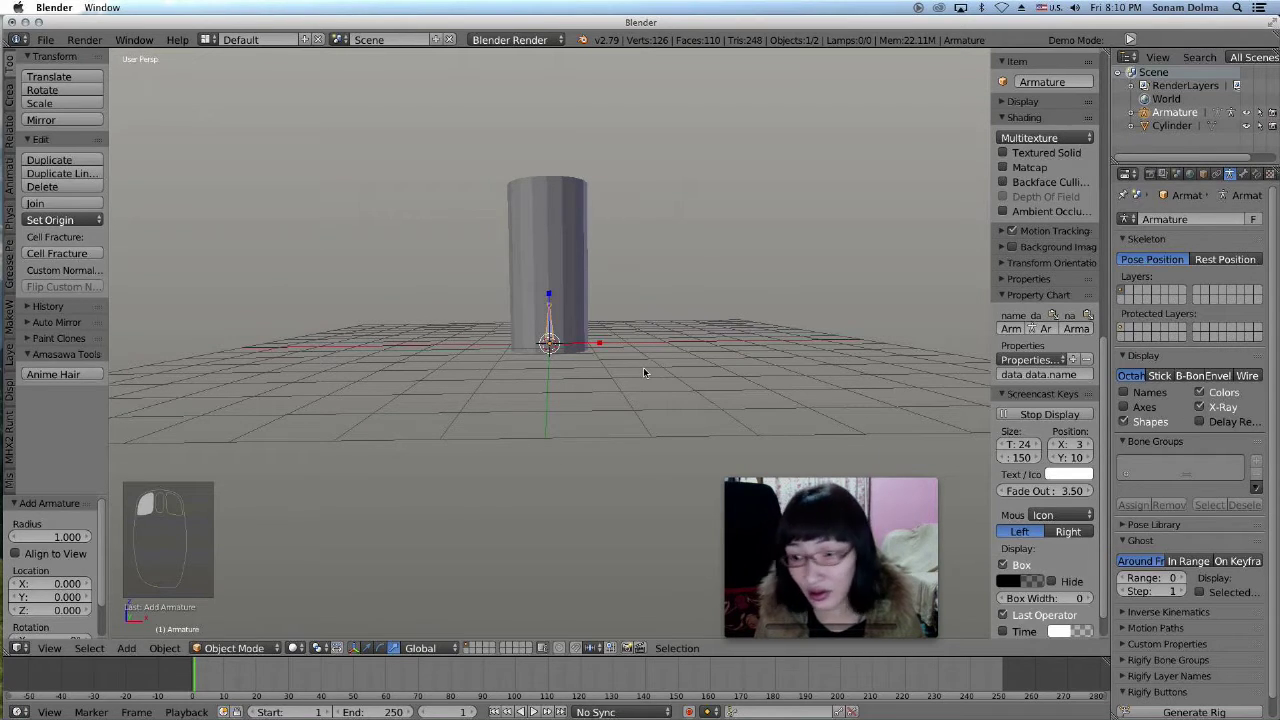
pyautogui.moveTo(643, 318); pyautogui.dragTo(657, 321, button='middle')
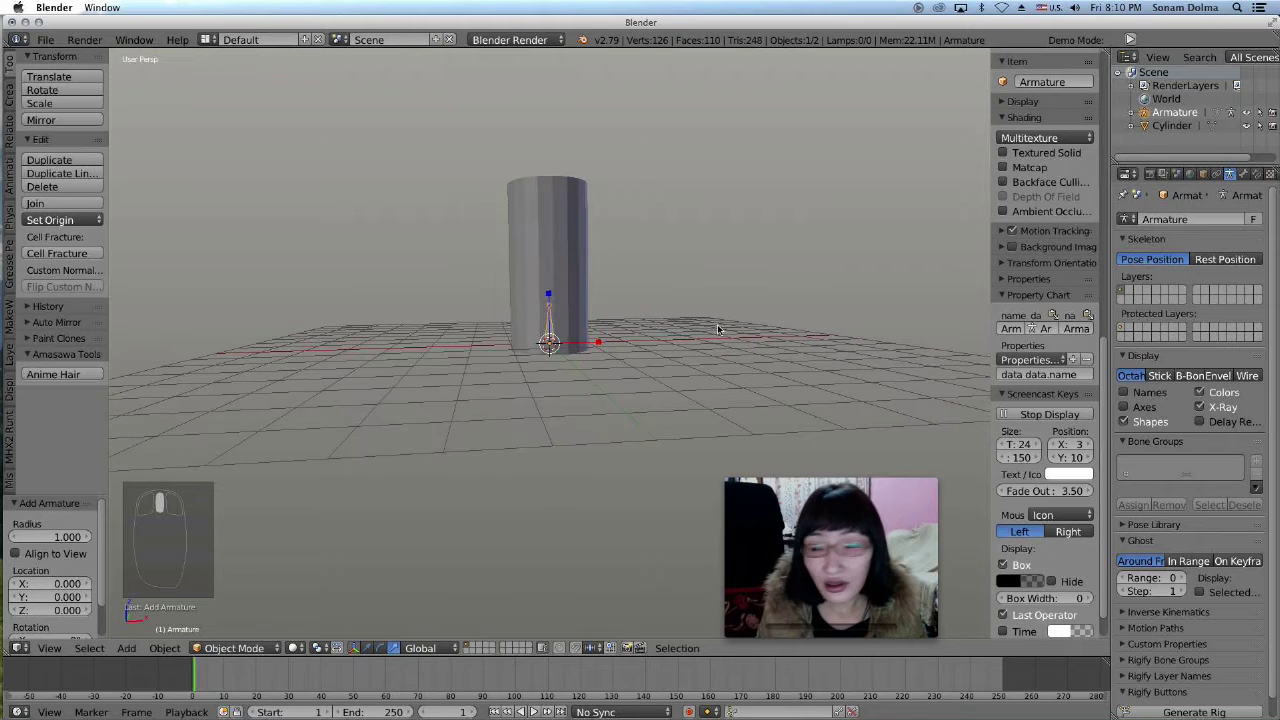
# Toggle the armature's X-Ray display off and back on to compare how the bone shows inside the cylinder
pyautogui.click(1200, 407)
pyautogui.click(1200, 408)
pyautogui.click(1200, 408)
pyautogui.click(1200, 408)
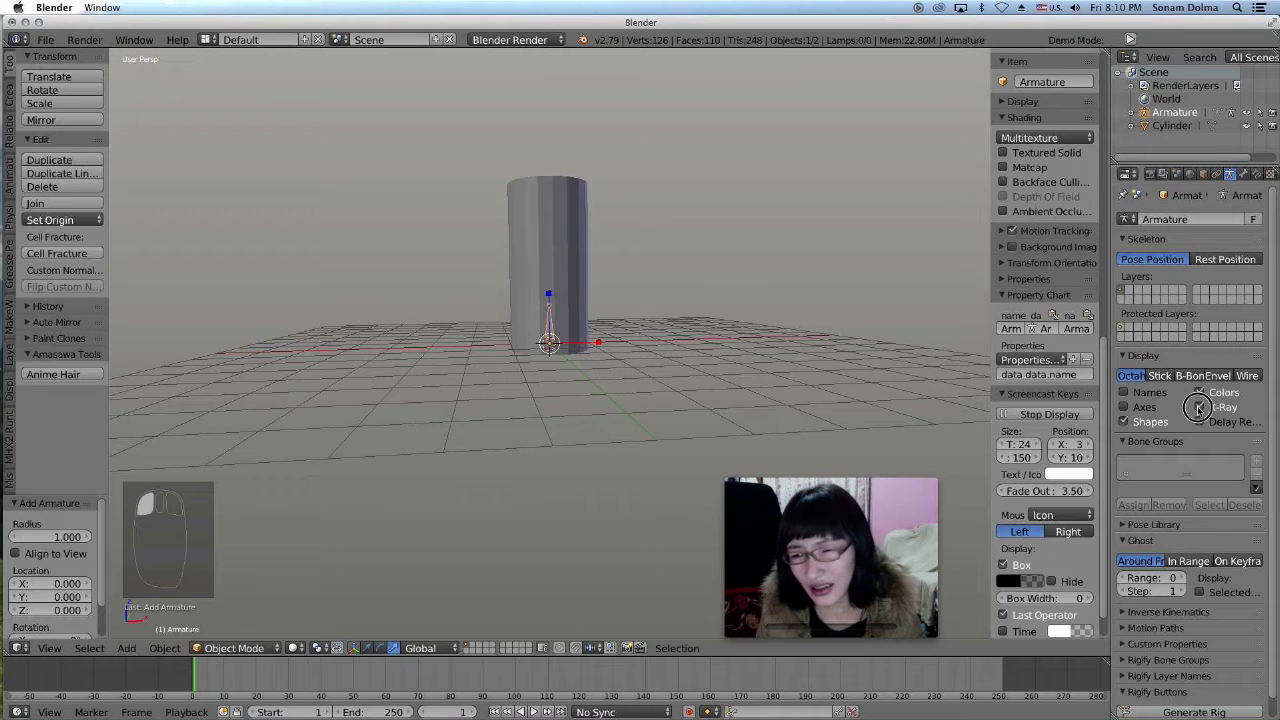
# Select the armature inside the cylinder and switch it to Edit Mode
pyautogui.moveTo(544, 263); pyautogui.dragTo(531, 266, button='middle')
pyautogui.scroll(4, 533, 263)
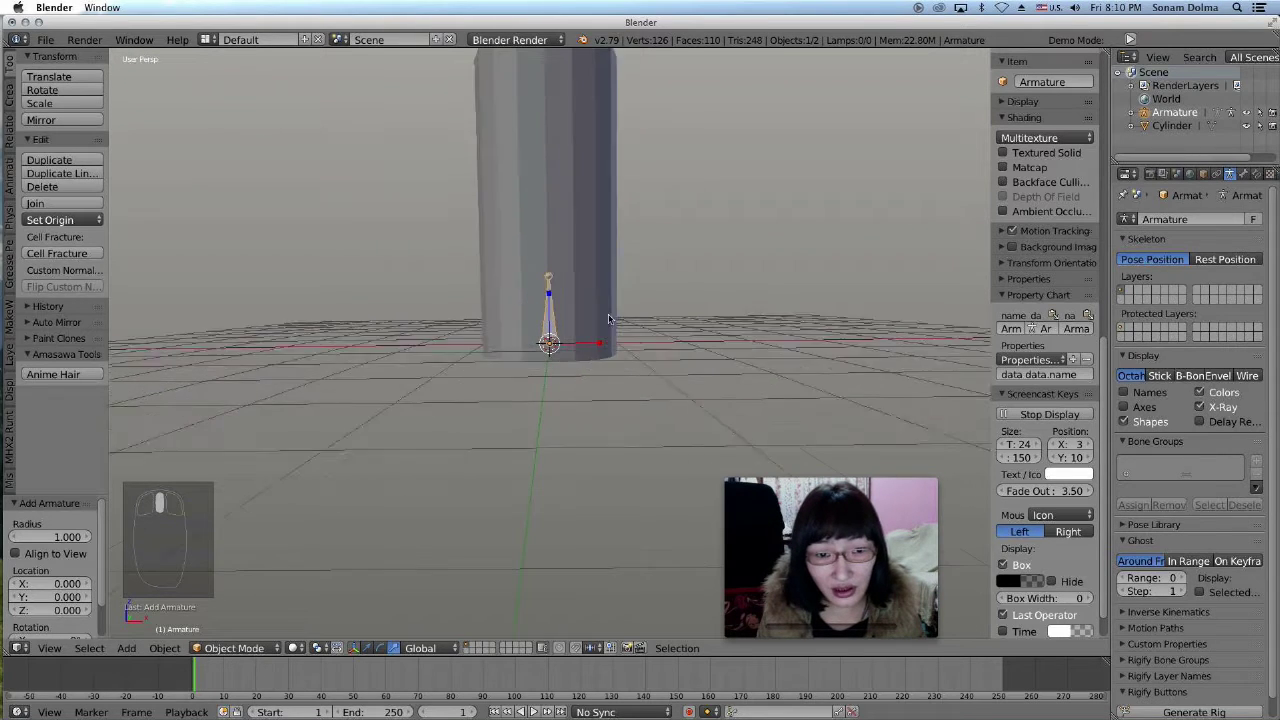
pyautogui.click(550, 261)
pyautogui.scroll(-3, 559, 308)
pyautogui.scroll(-1, 559, 308)
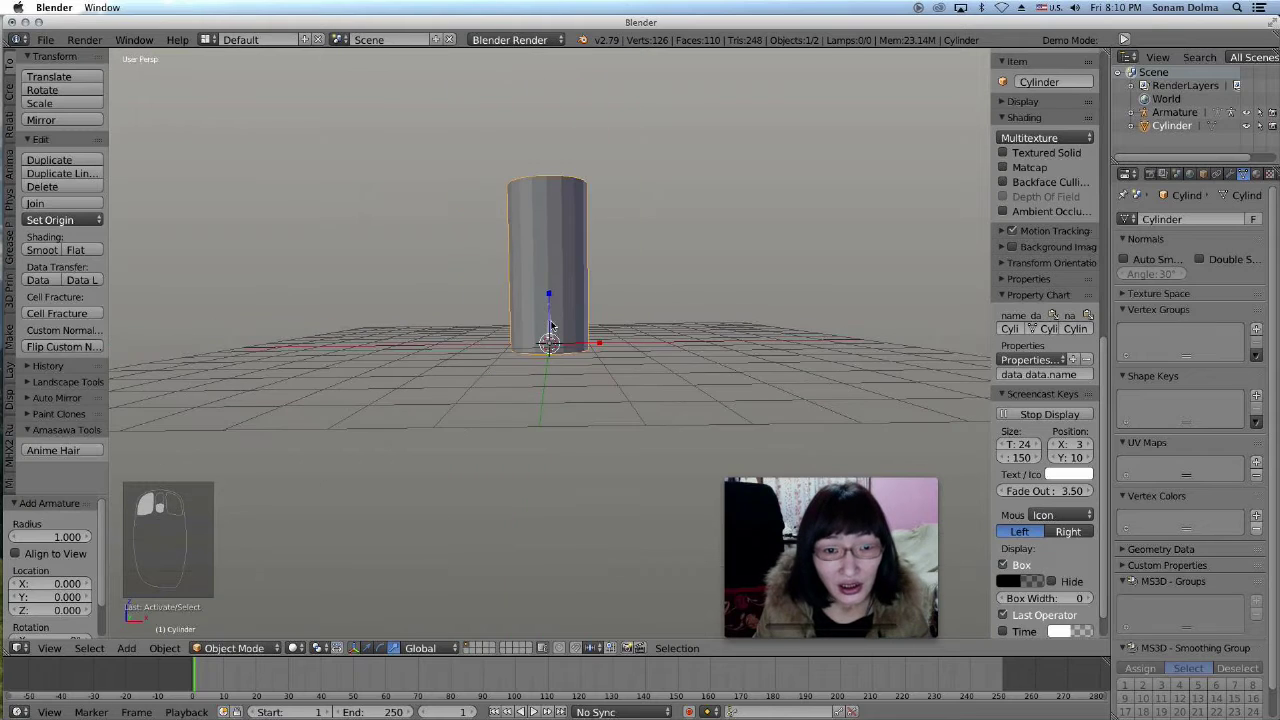
pyautogui.click(549, 327)
pyautogui.scroll(3, 562, 327)
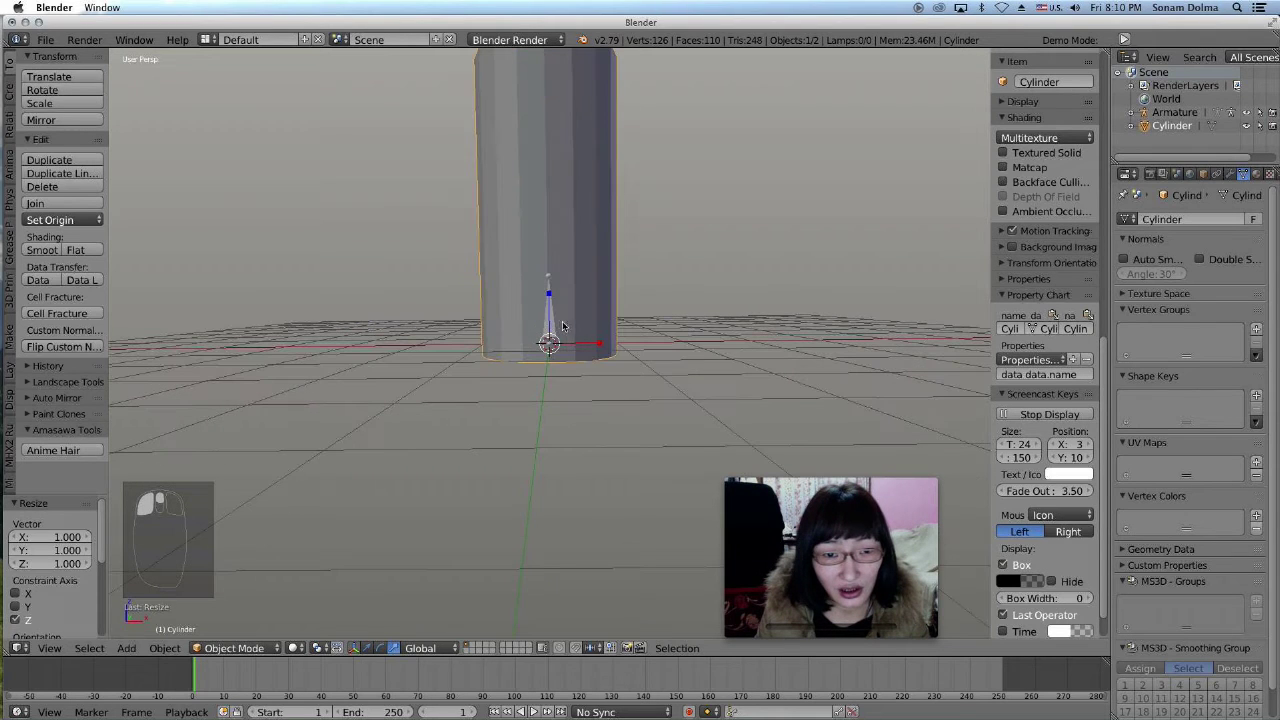
pyautogui.click(547, 318)
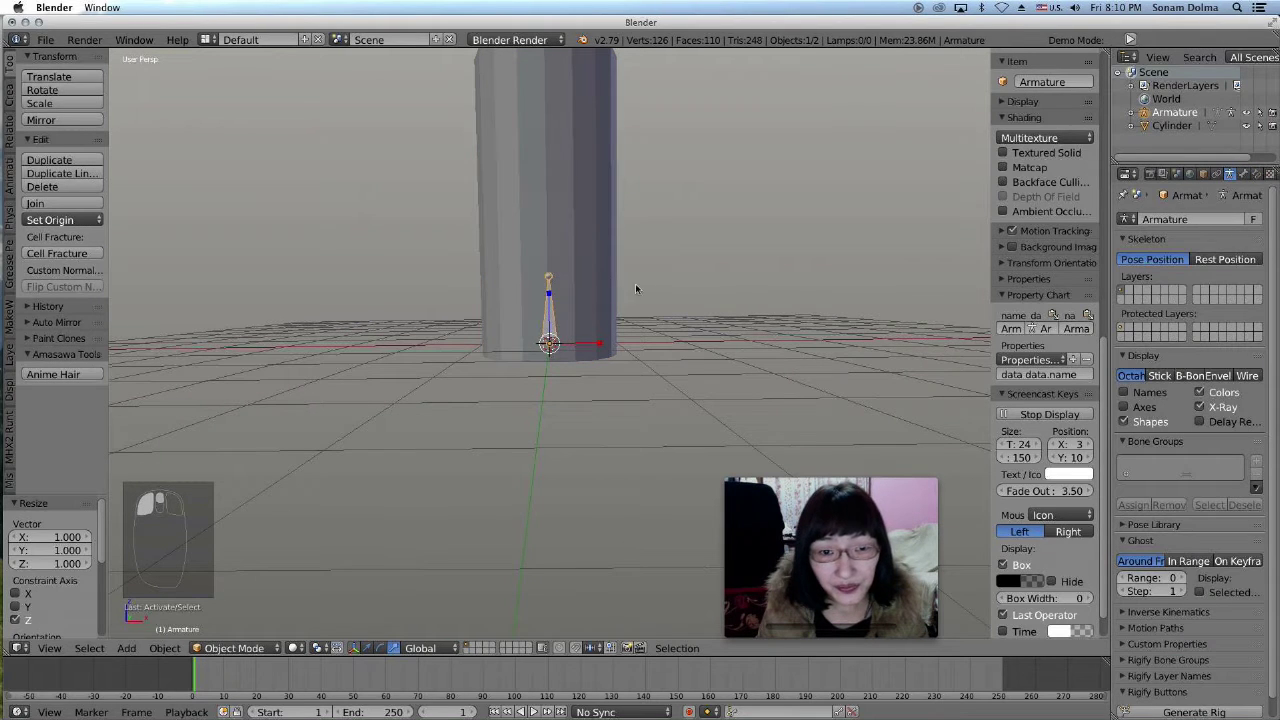
pyautogui.click(234, 648)
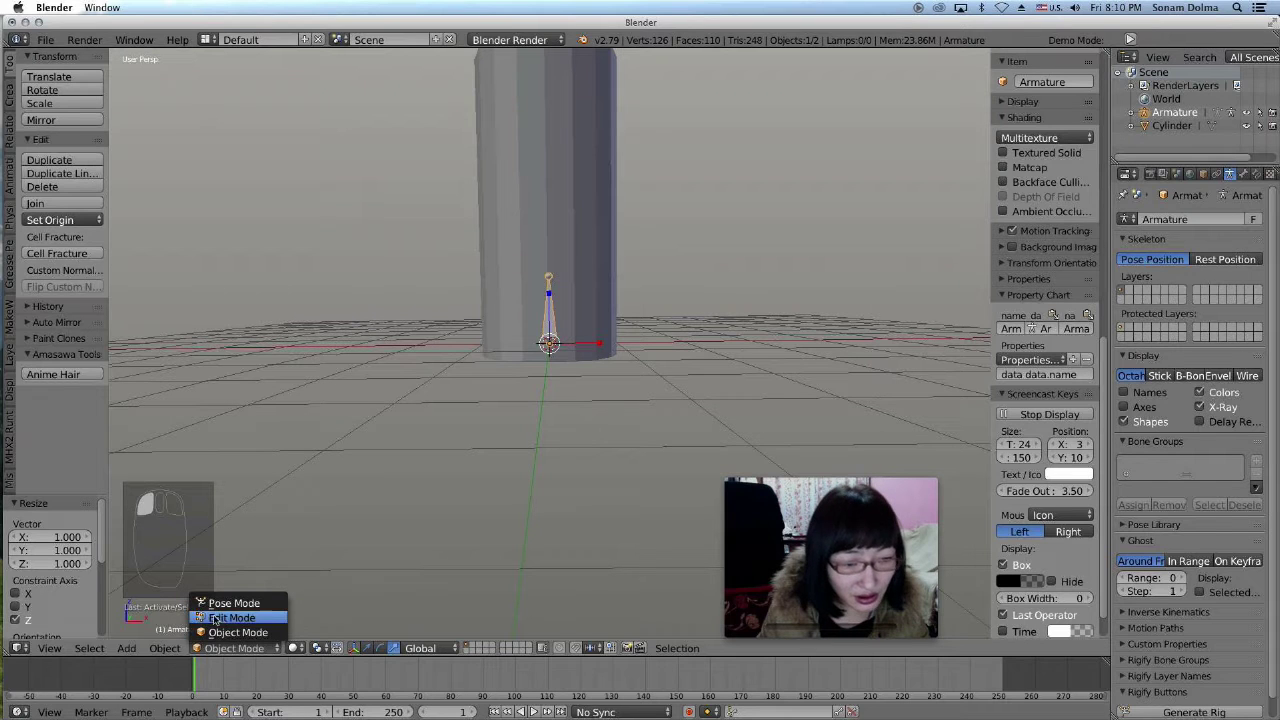
pyautogui.click(215, 620)
# Extrude three connected bones upward from the first bone's tip, rising about 1.06, 1.39 and 1.19 units in Z
pyautogui.scroll(-2, 648, 366)
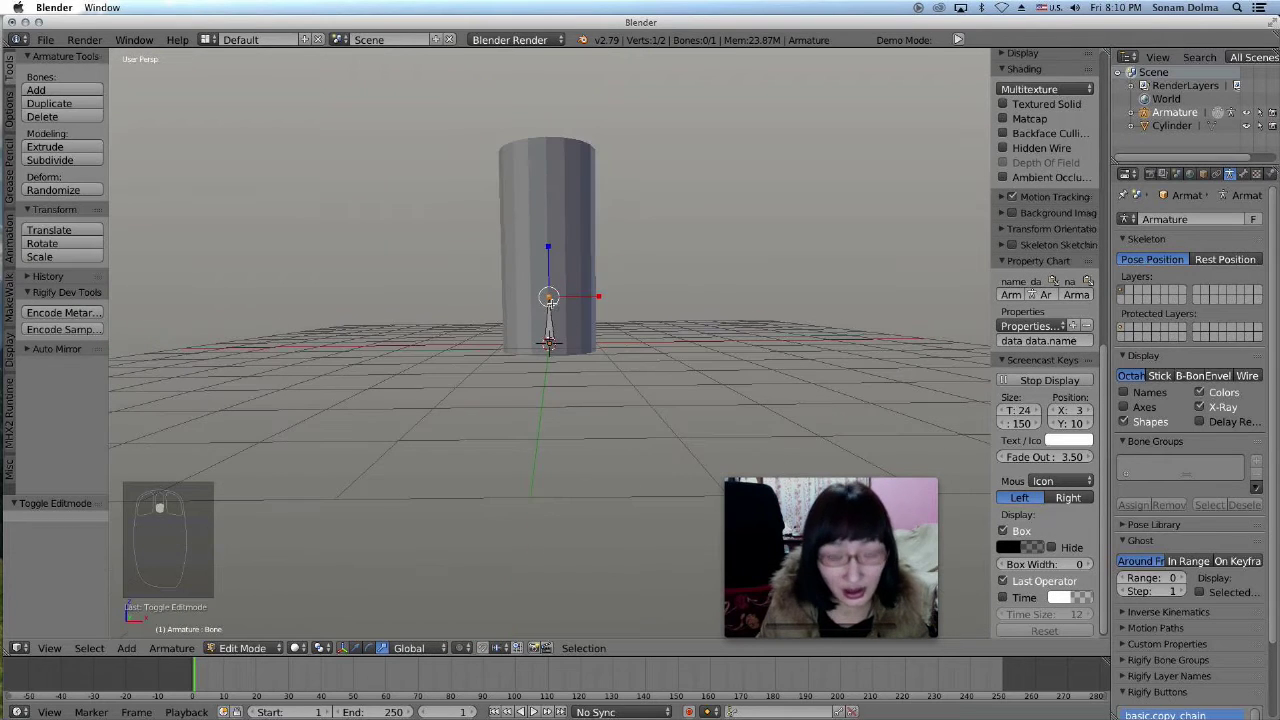
pyautogui.press('e')
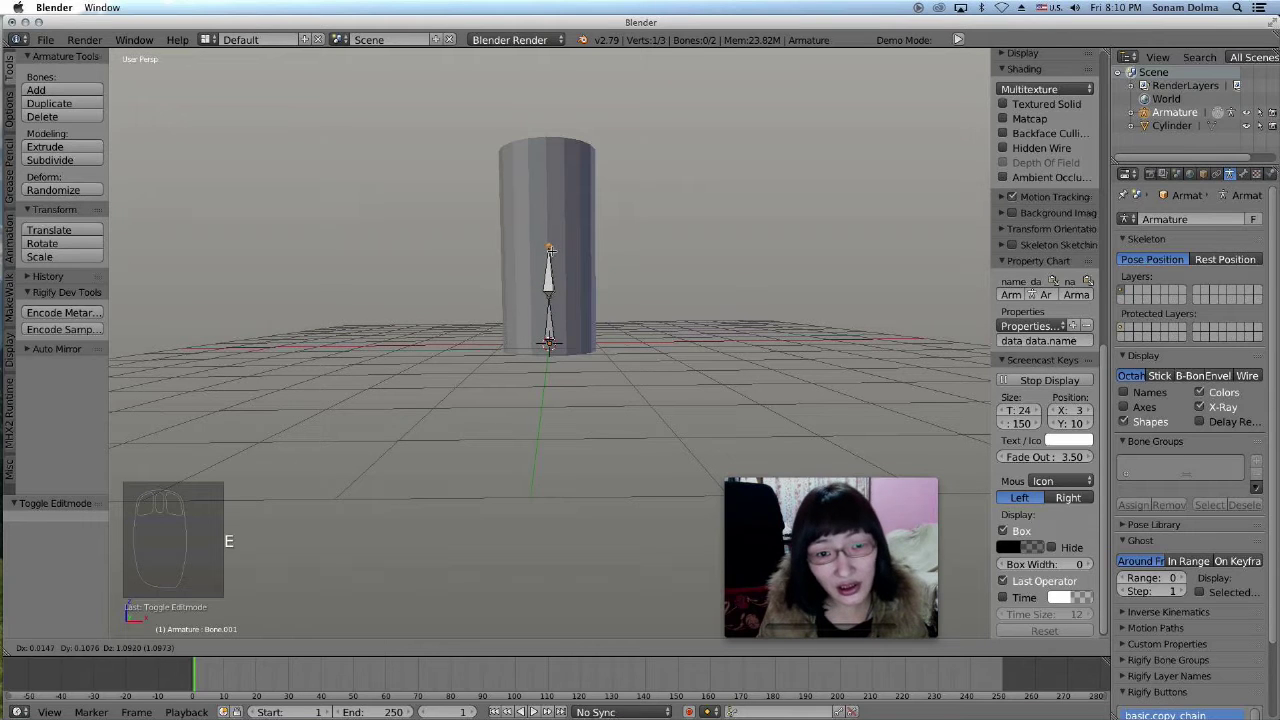
pyautogui.click(552, 284)
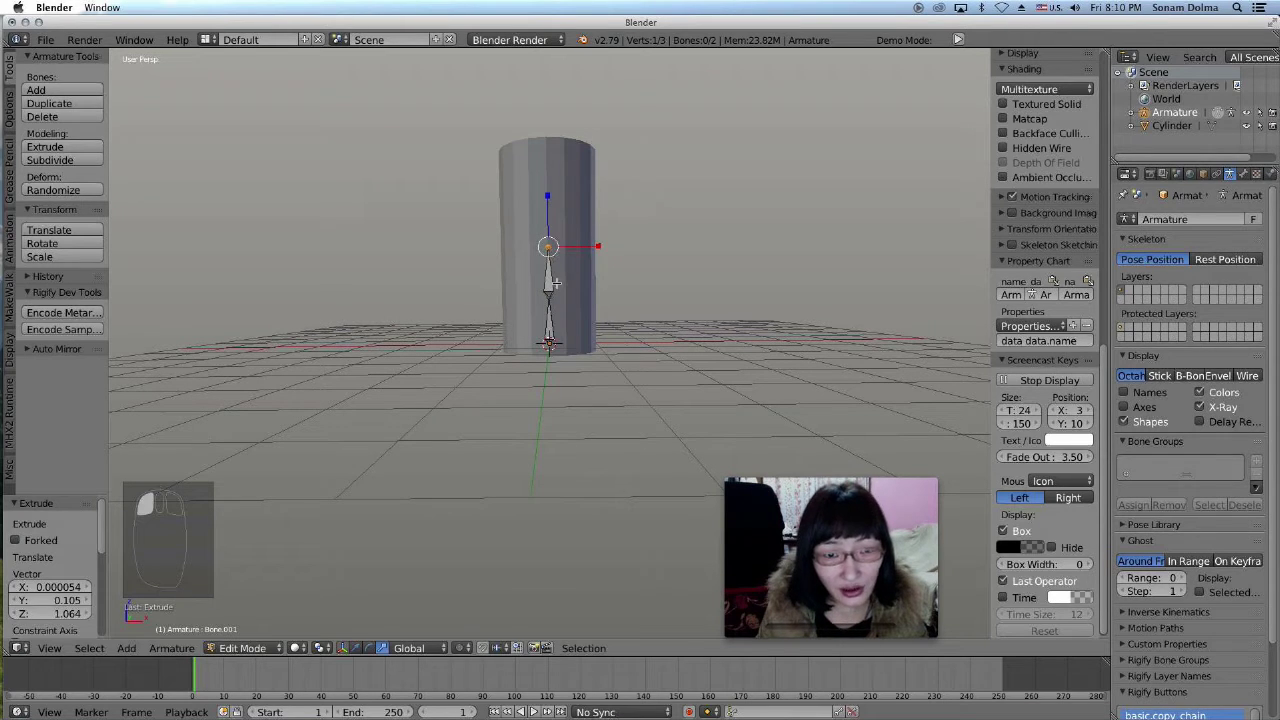
pyautogui.press('e')
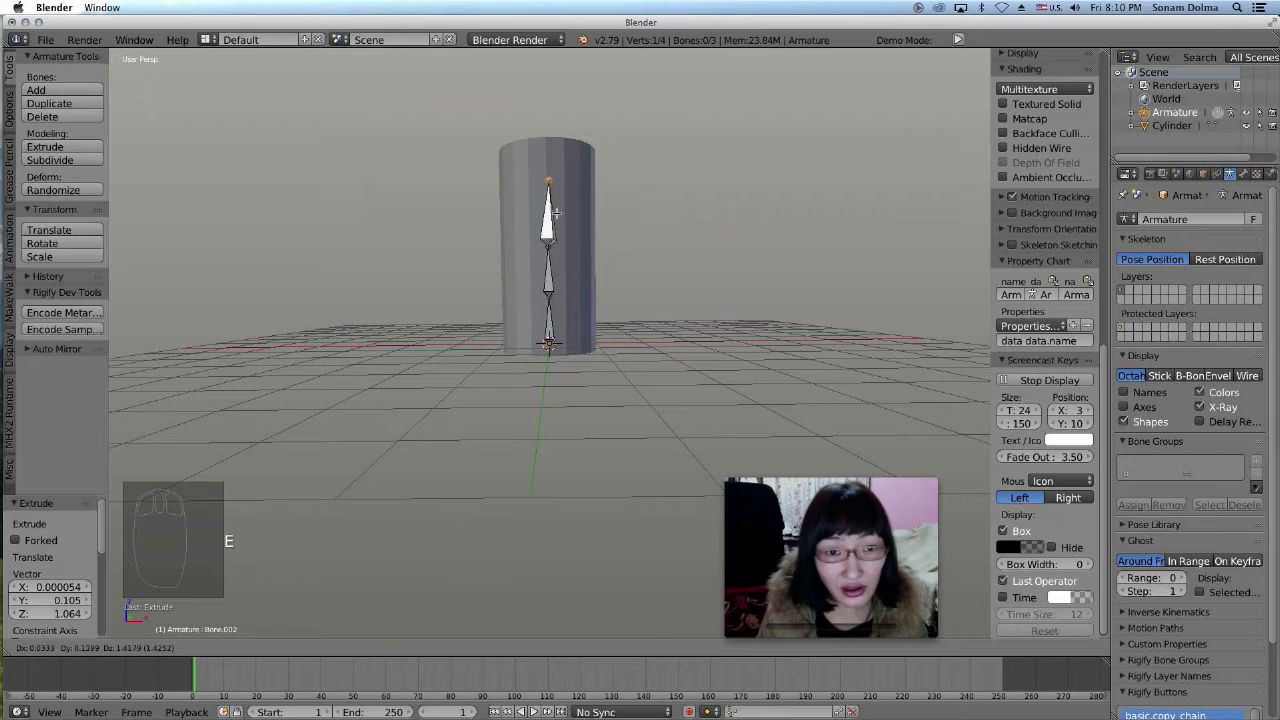
pyautogui.click(555, 214)
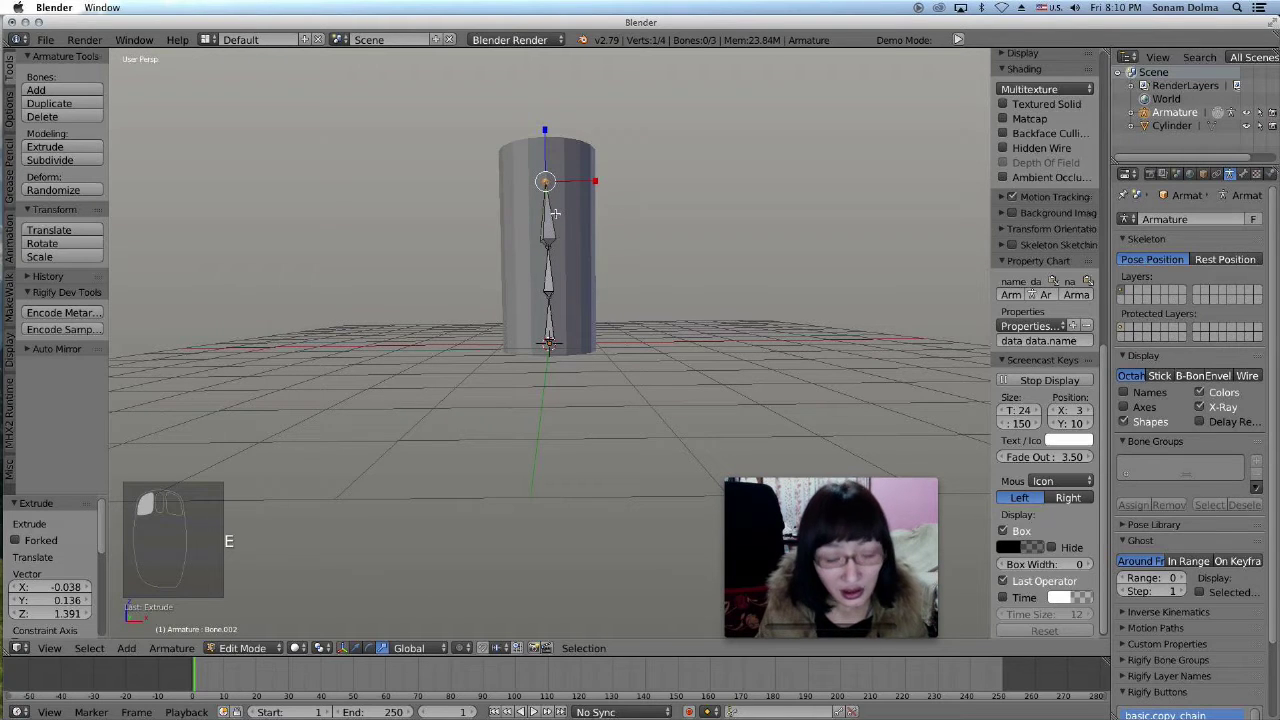
pyautogui.press('e')
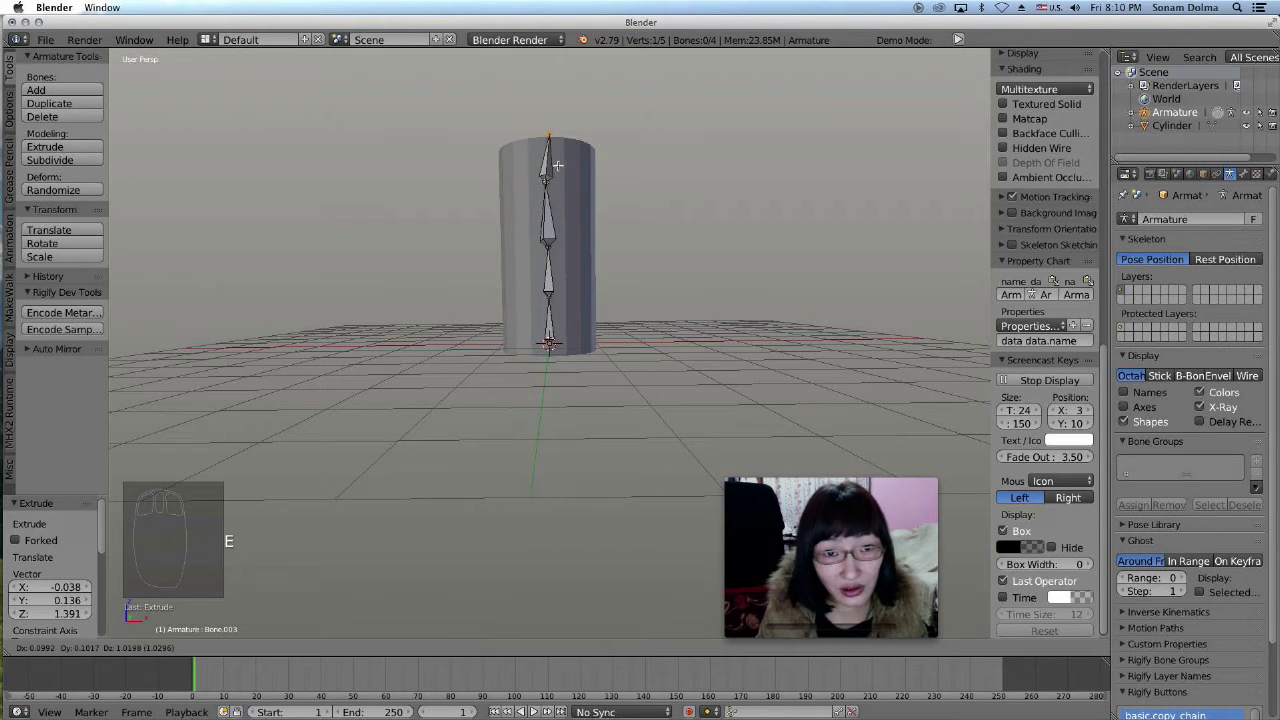
pyautogui.click(553, 158)
# Rotate the top bone by about -5.4° and move it by about -0.28 in Y and 0.13 in Z
pyautogui.moveTo(553, 158); pyautogui.dragTo(592, 214, button='middle')
pyautogui.click(570, 178)
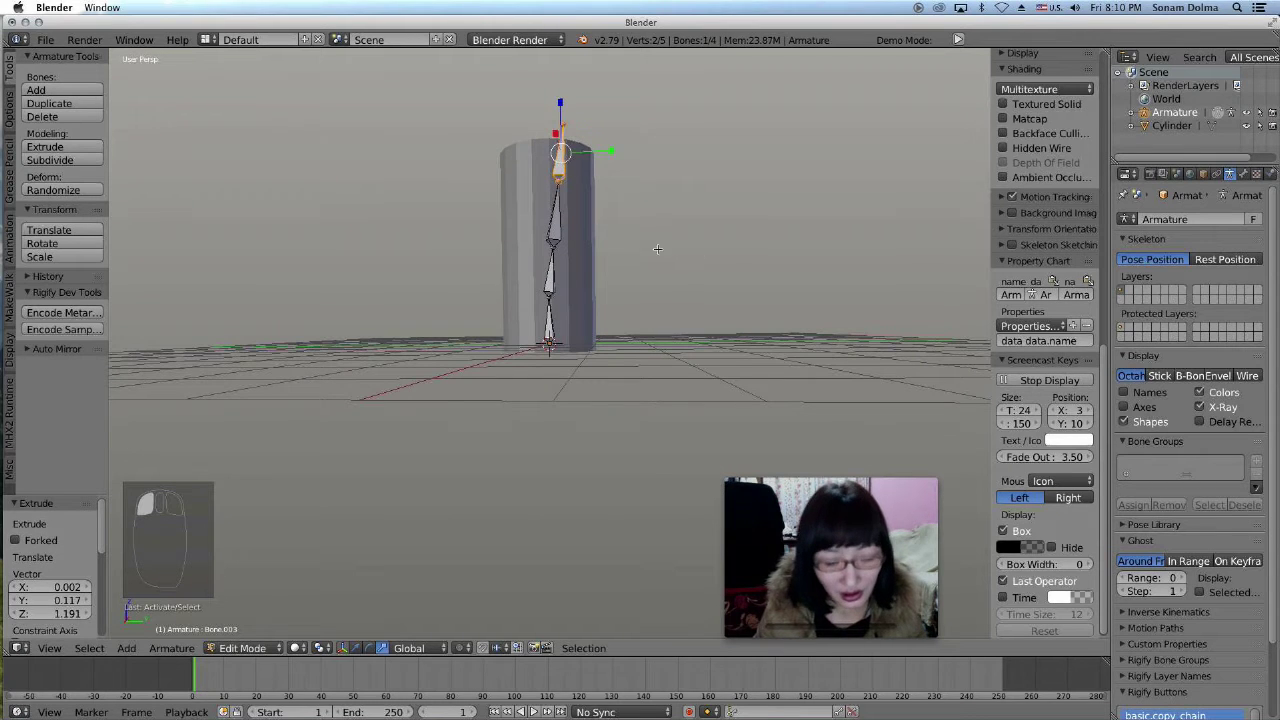
pyautogui.press('r')
pyautogui.click(695, 232)
pyautogui.press('g')
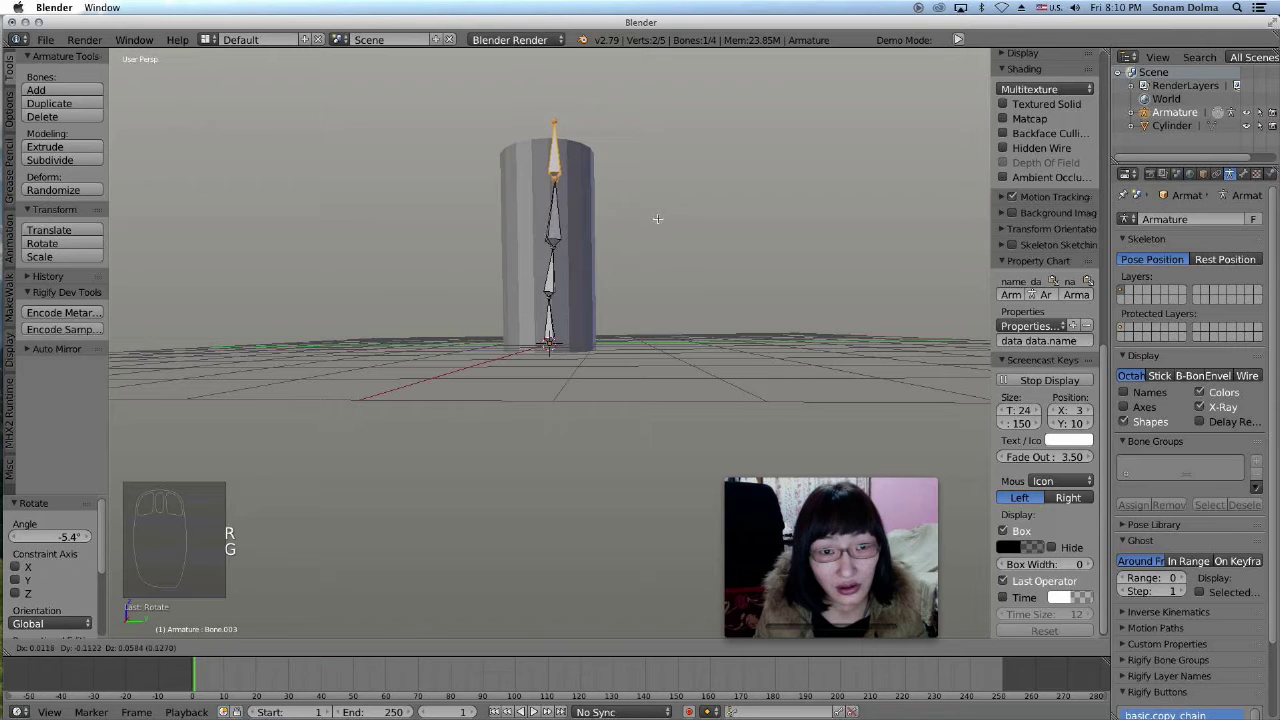
pyautogui.click(650, 215)
# Adjust the joint between the second and third bones, and move the joint above the first bone about 0.04 units down
pyautogui.click(553, 243)
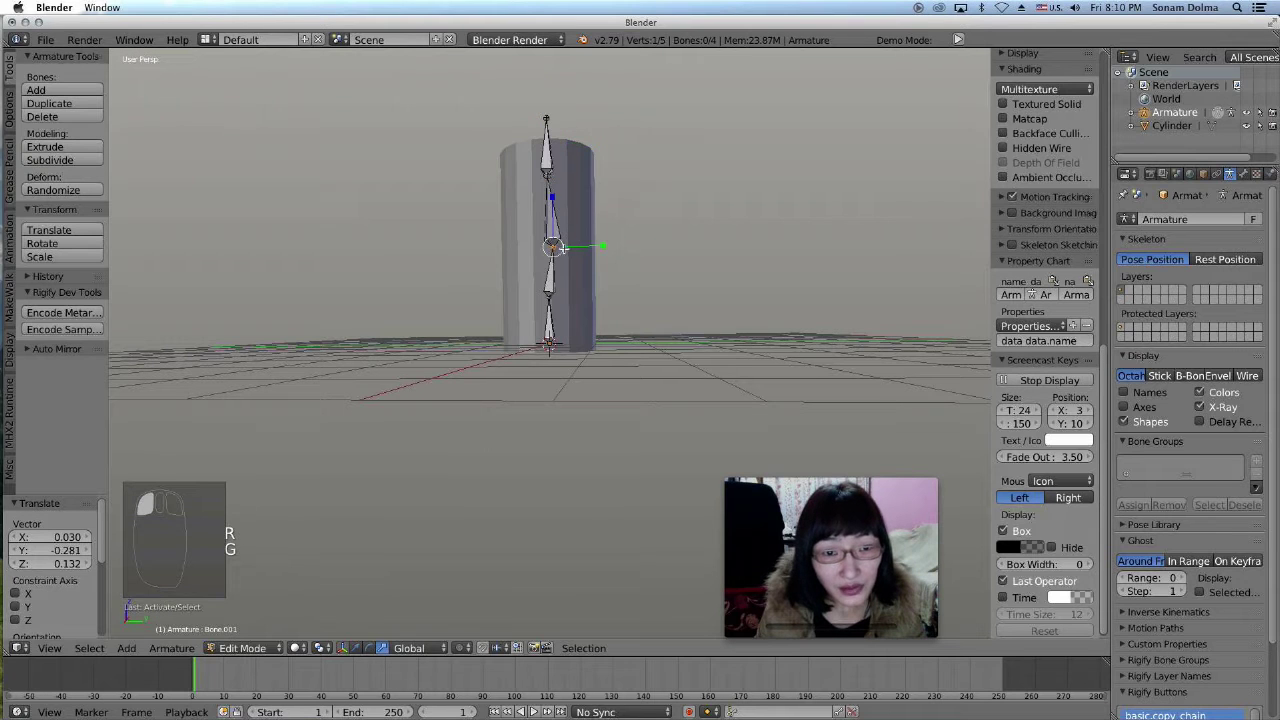
pyautogui.press('g')
pyautogui.press('g')
pyautogui.click(552, 246)
pyautogui.moveTo(549, 398); pyautogui.dragTo(711, 400, button='middle')
pyautogui.click(556, 292)
pyautogui.press('g')
pyautogui.click(557, 298)
pyautogui.click(549, 166)
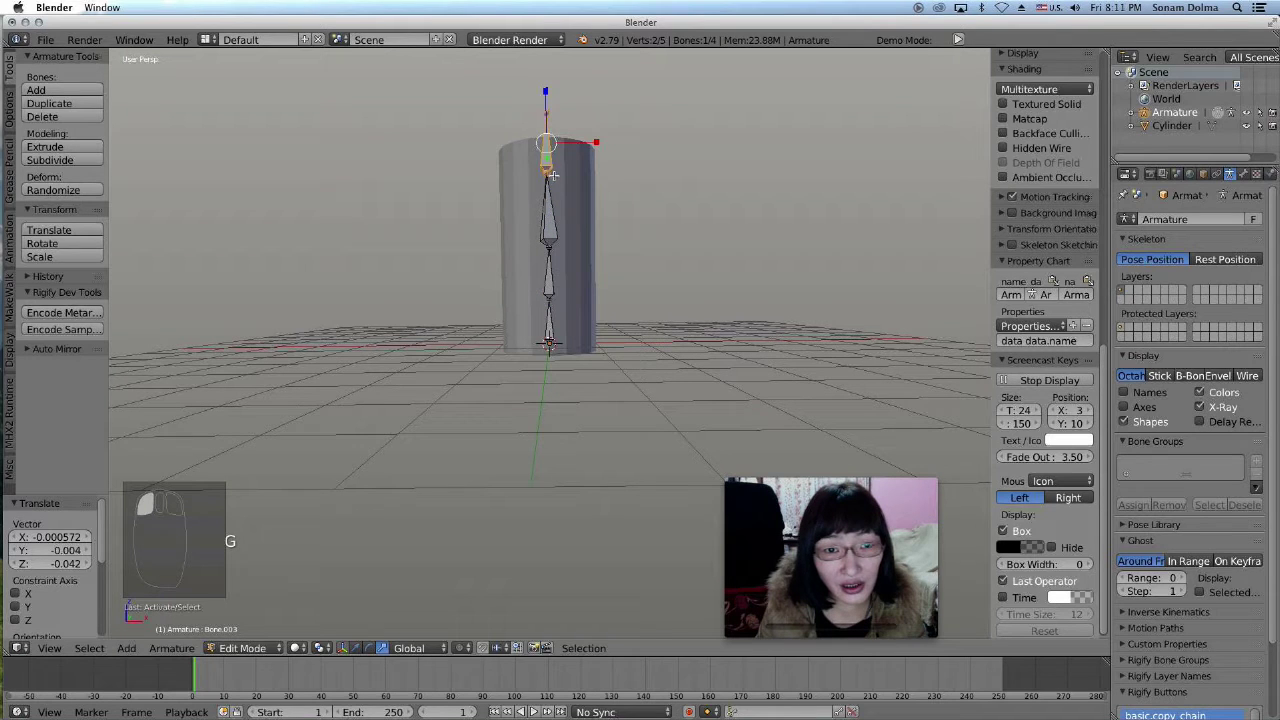
pyautogui.moveTo(539, 82); pyautogui.dragTo(541, 76)
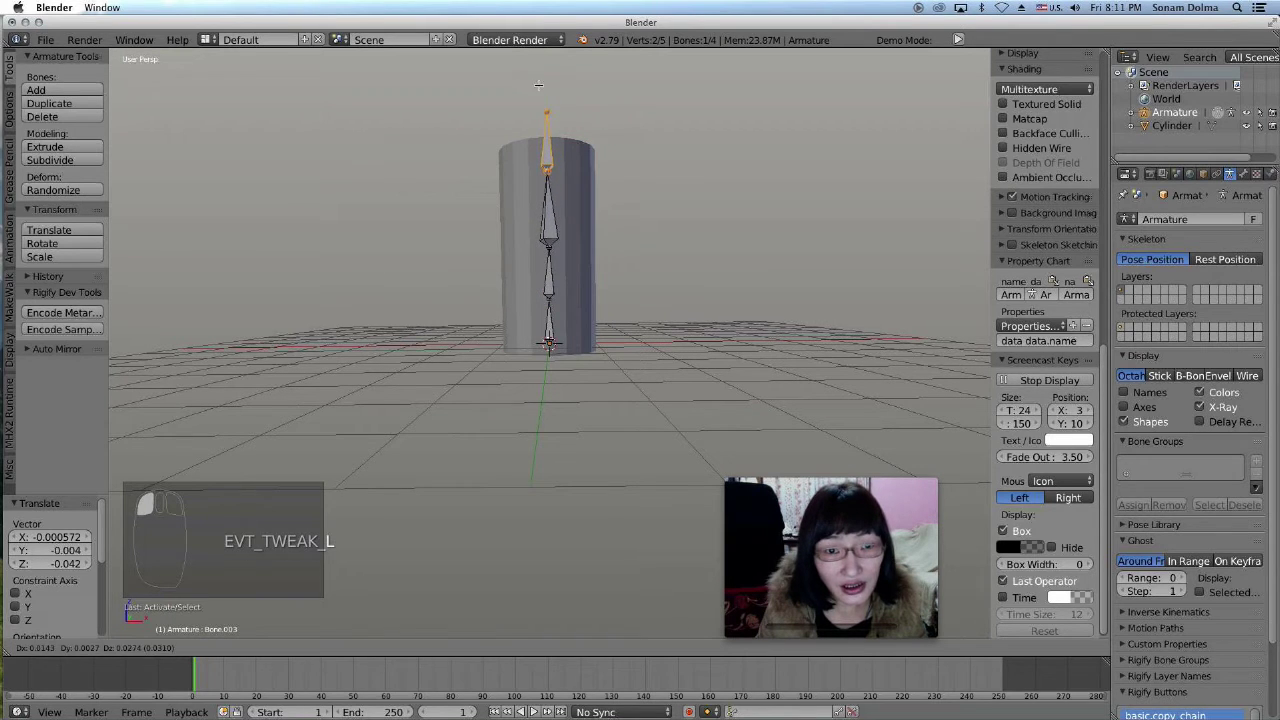
pyautogui.rightClick(549, 118)
# Move the joint at the base of the top bone down by about 0.28 units in Z
pyautogui.click(546, 174)
pyautogui.press('g')
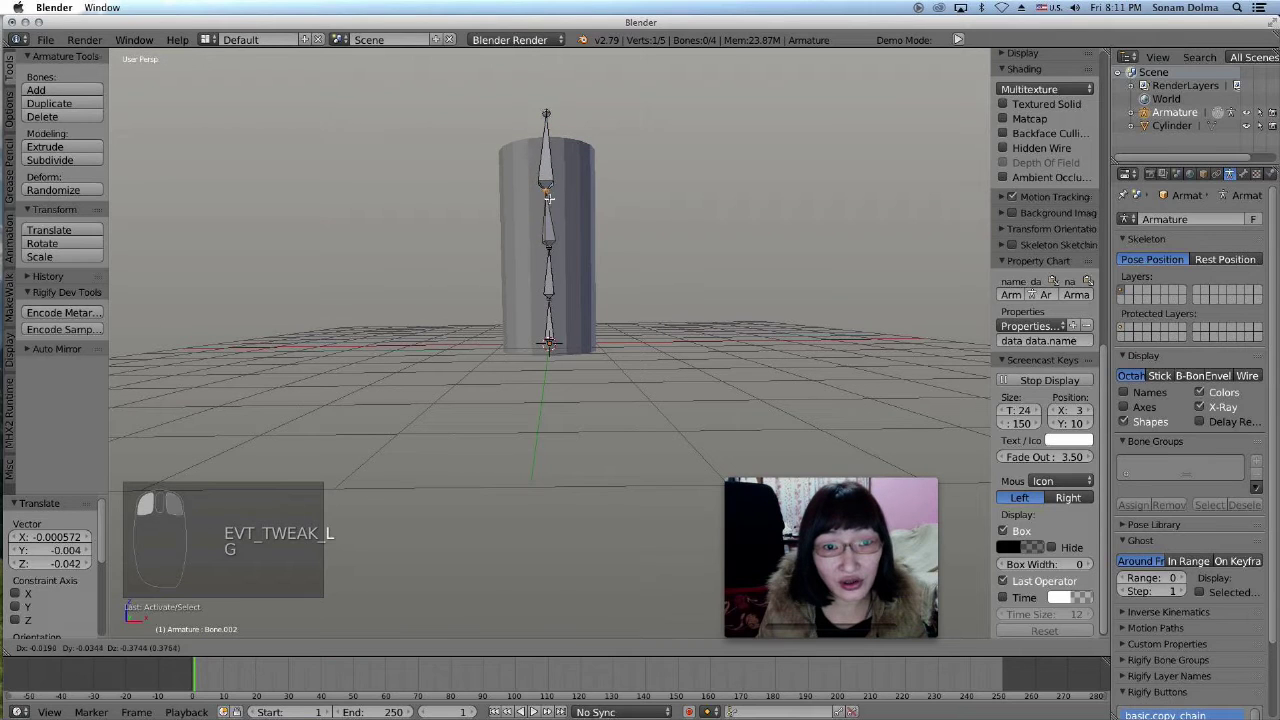
pyautogui.click(550, 190)
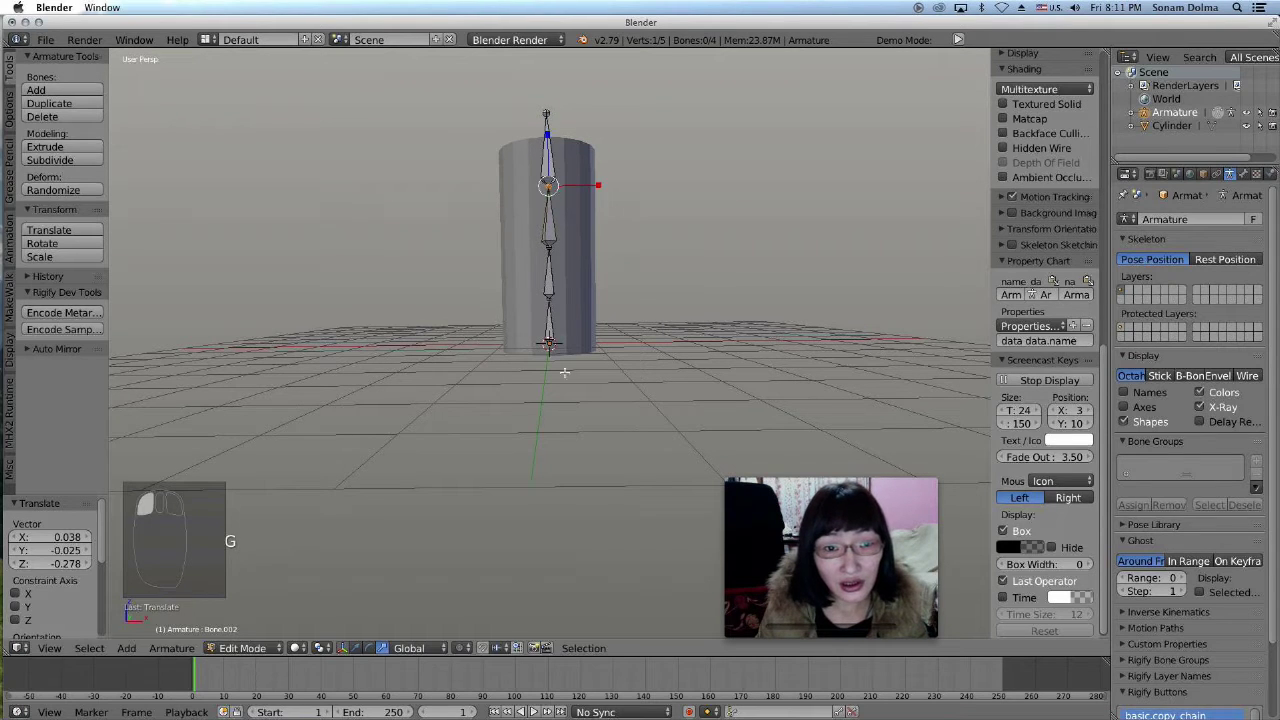
# Switch the armature from Edit Mode to Object Mode and select it as a whole object
pyautogui.click(242, 648)
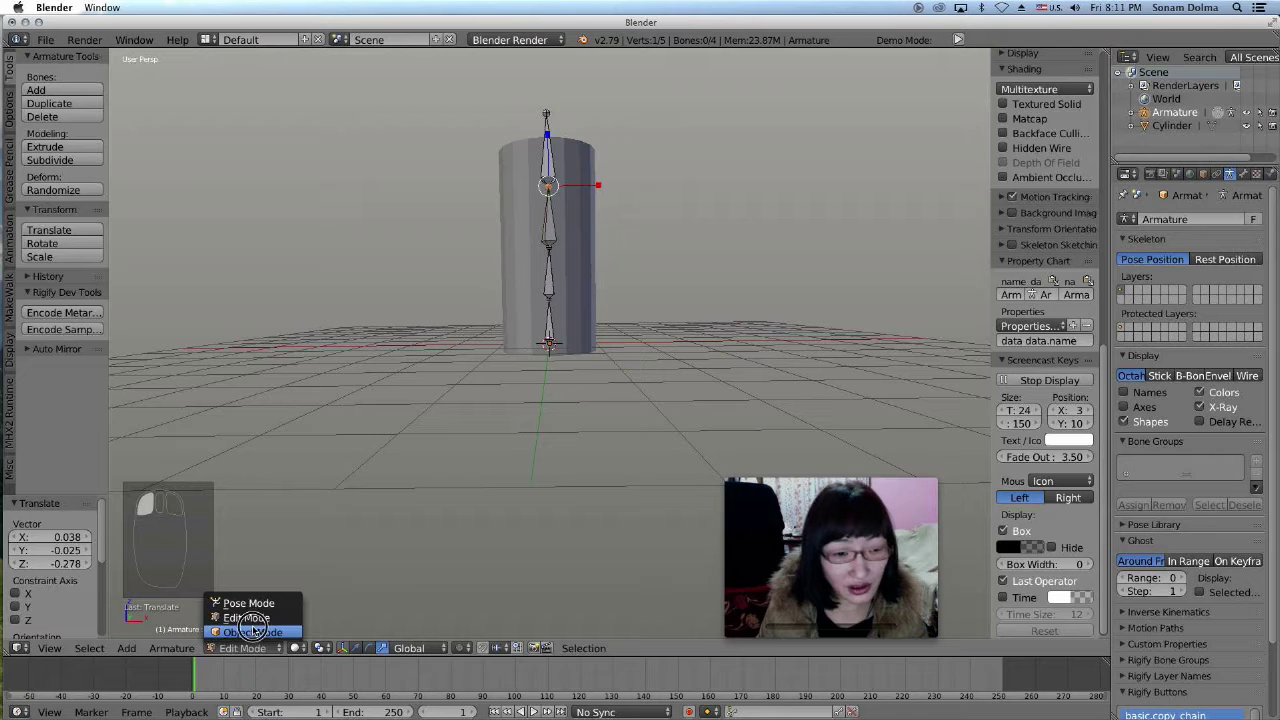
pyautogui.click(245, 632)
pyautogui.moveTo(586, 300)
pyautogui.mouseDown(button='middle')
pyautogui.moveTo(594, 280)
pyautogui.moveTo(626, 280)
pyautogui.moveTo(565, 262)
pyautogui.mouseUp(button='middle')
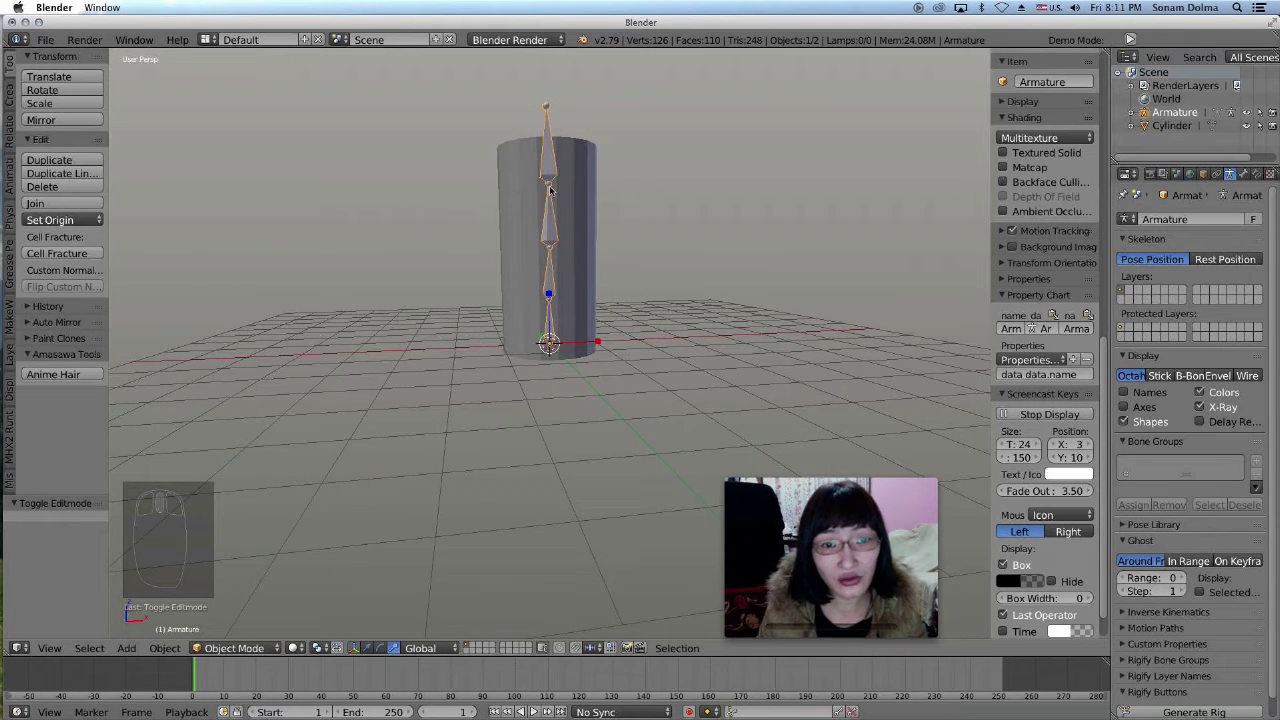
pyautogui.moveTo(545, 352); pyautogui.dragTo(637, 353, button='middle')
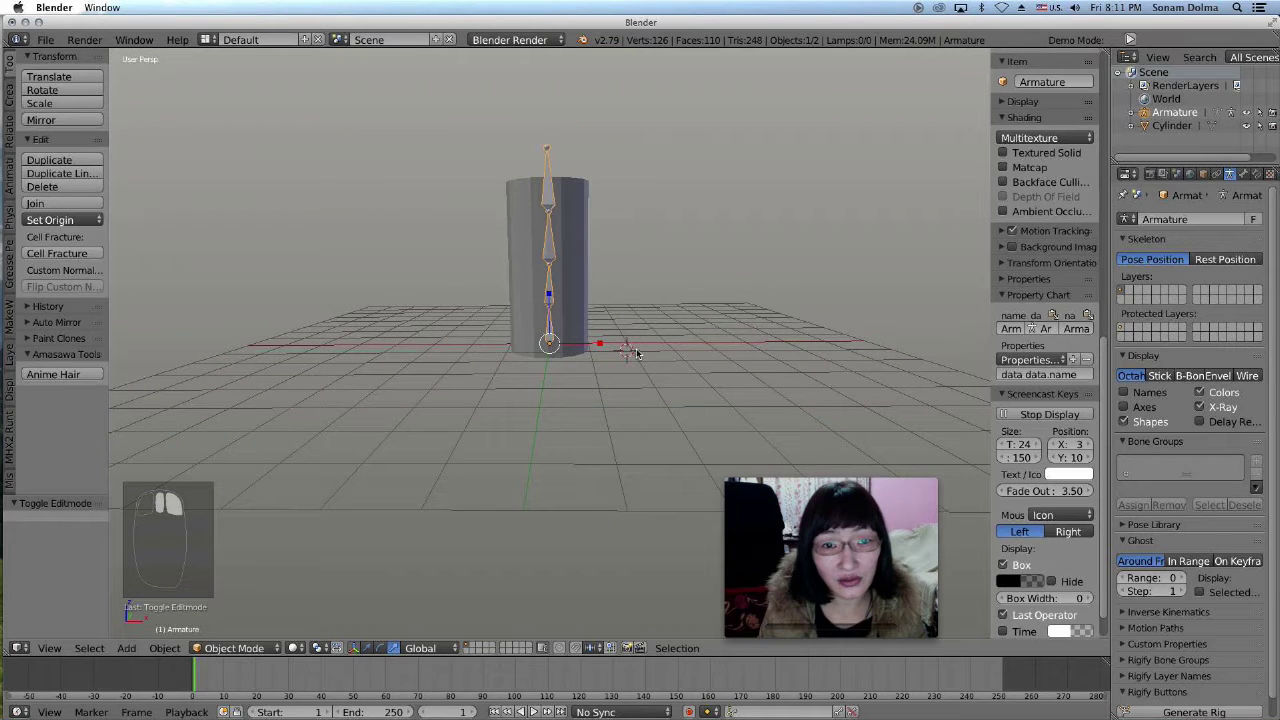
pyautogui.click(558, 252)
pyautogui.click(547, 238)
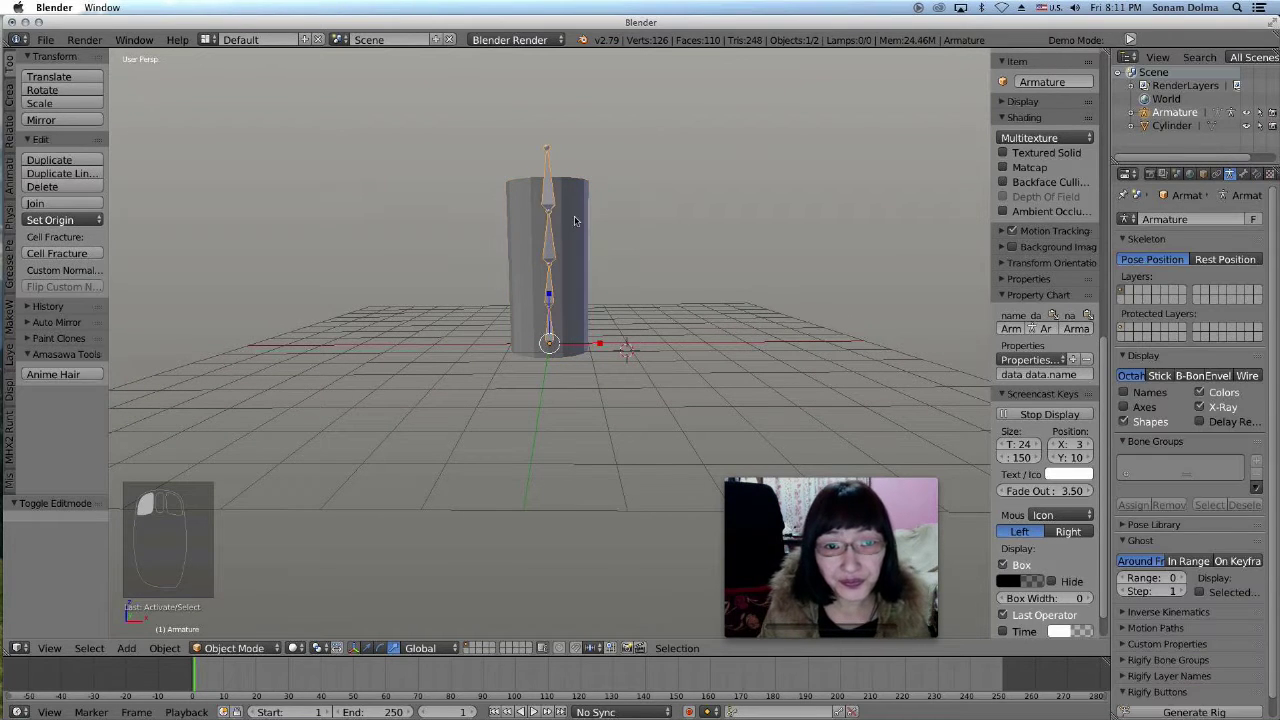
pyautogui.click(575, 220)
pyautogui.click(542, 163)
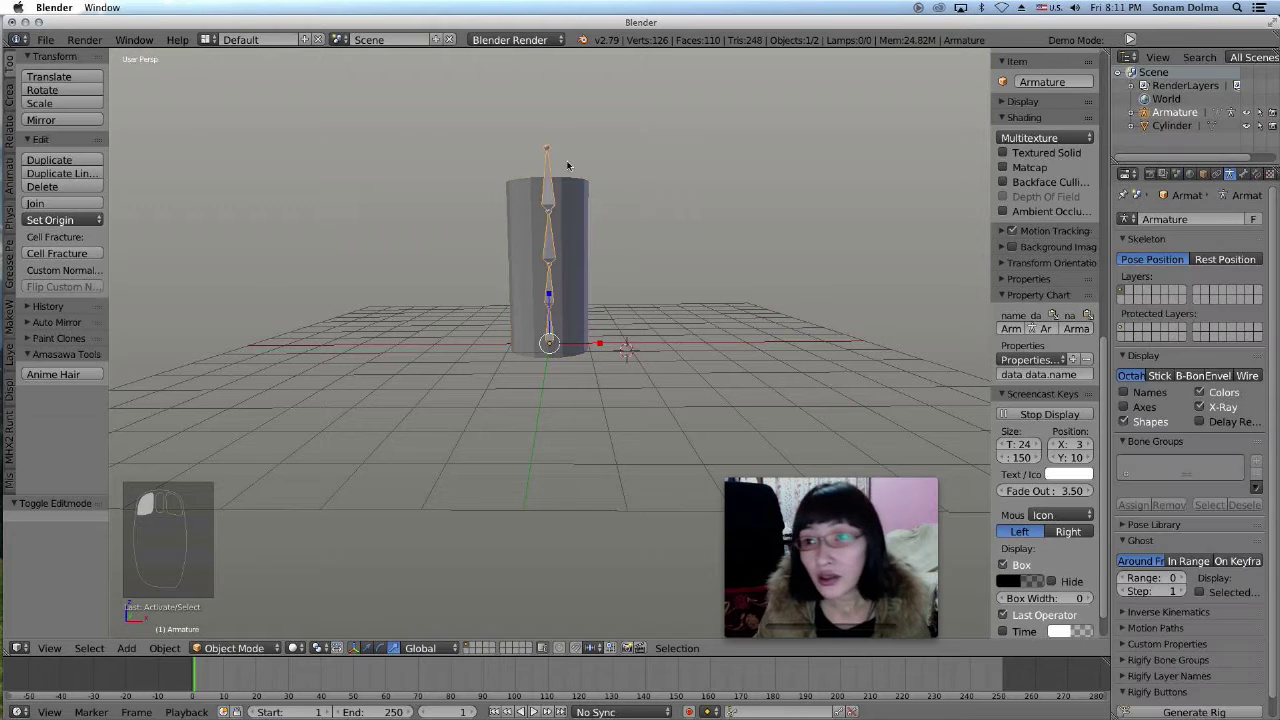
# Parent the cylinder to the armature using Armature Deform with automatic weights
pyautogui.click(1170, 126)
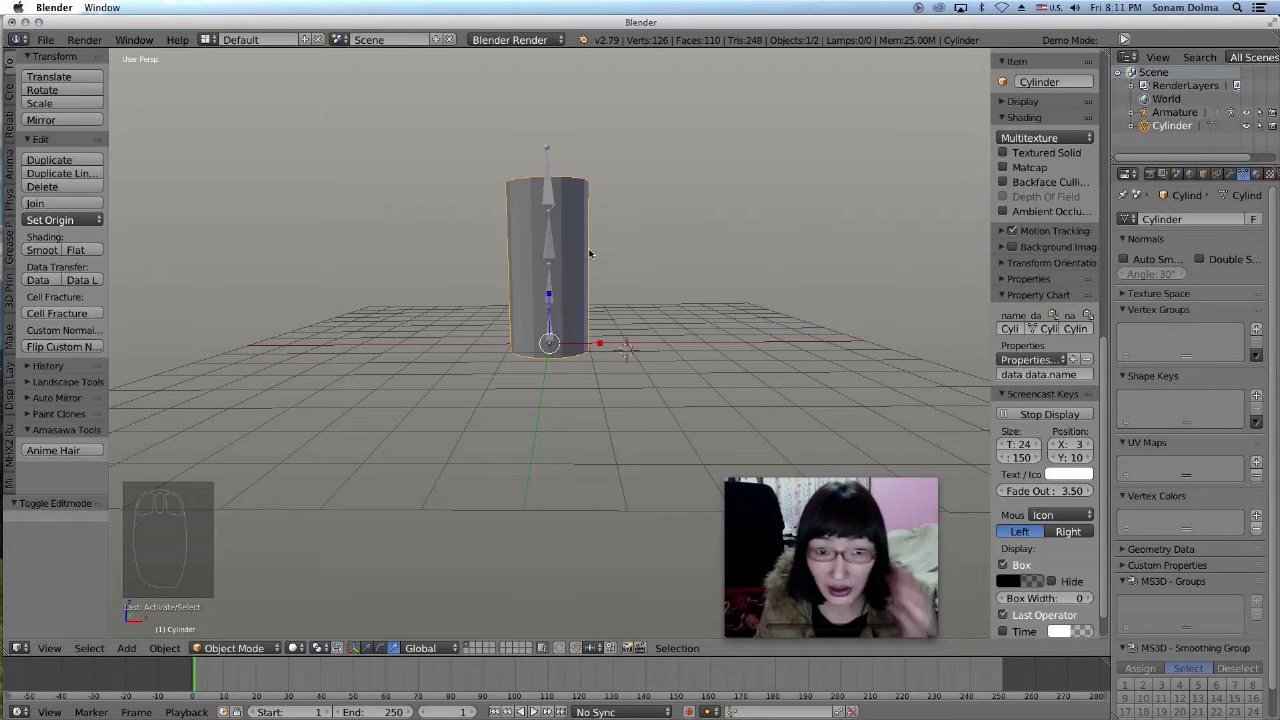
pyautogui.click(1146, 126)
pyautogui.moveTo(1146, 126); pyautogui.dragTo(1145, 116)
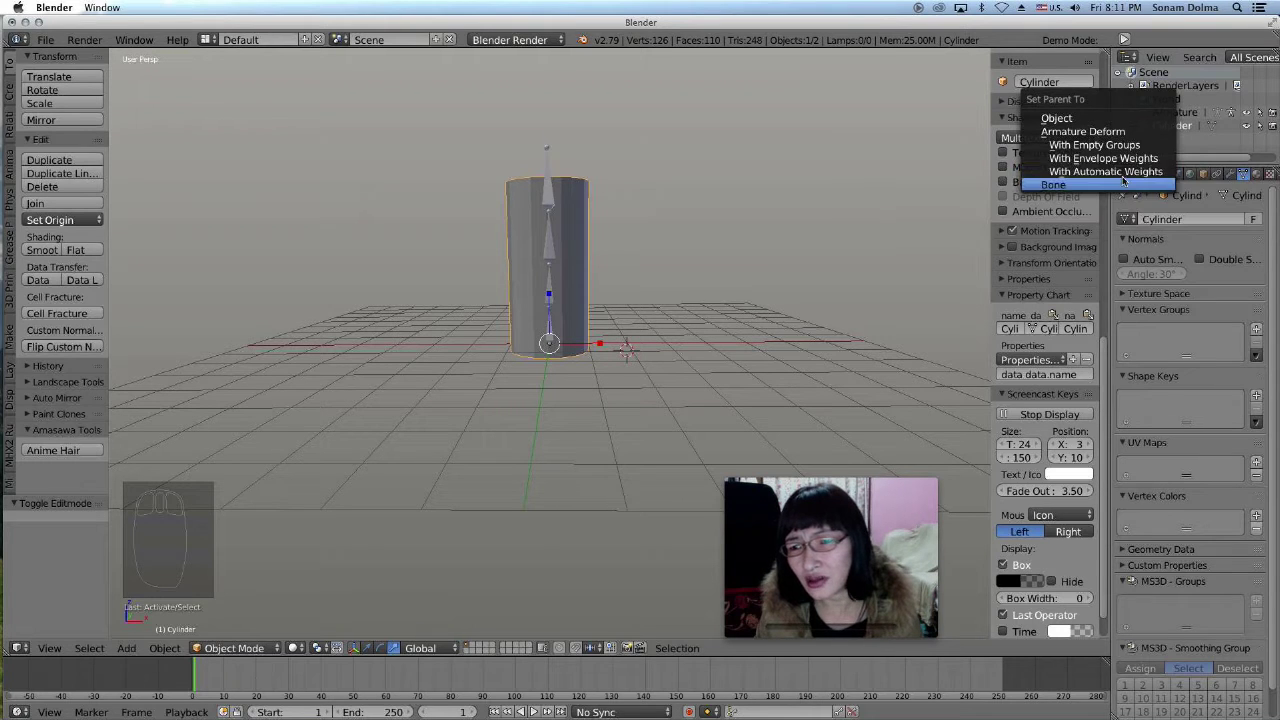
pyautogui.click(1112, 172)
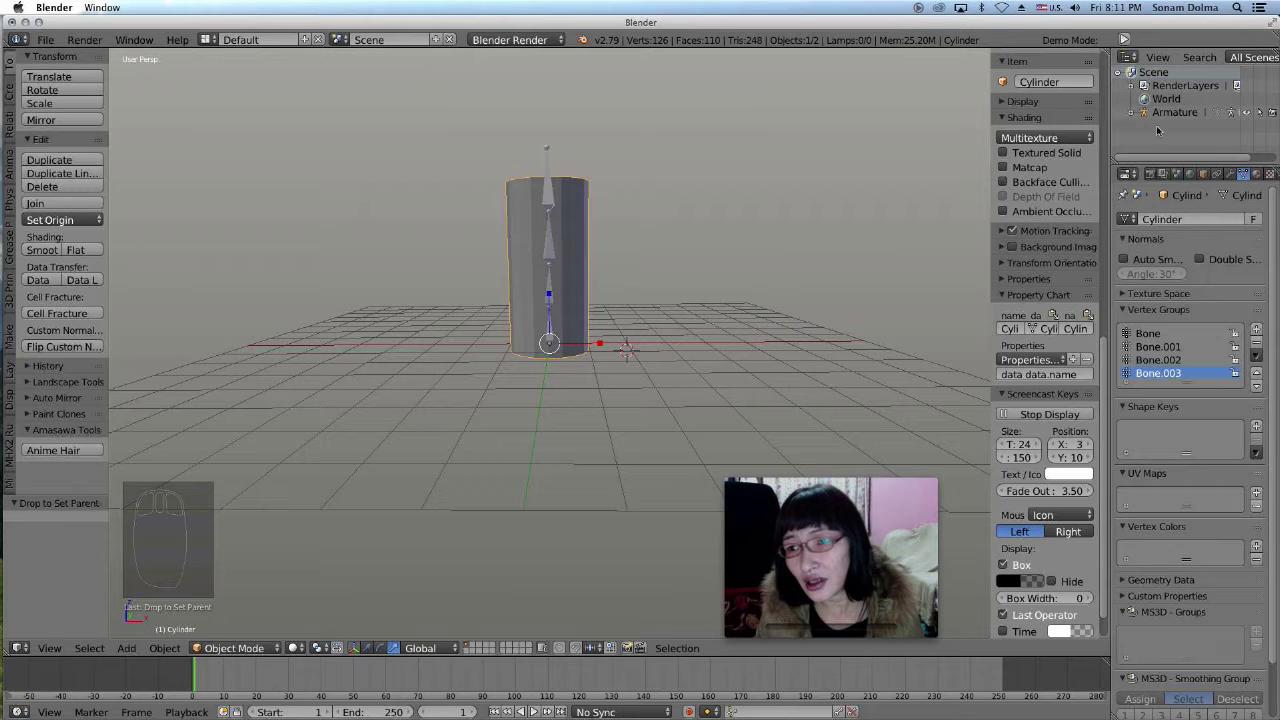
# Select the cylinder and display its Bone.003 vertex group weights in Weight Paint mode
pyautogui.click(553, 258)
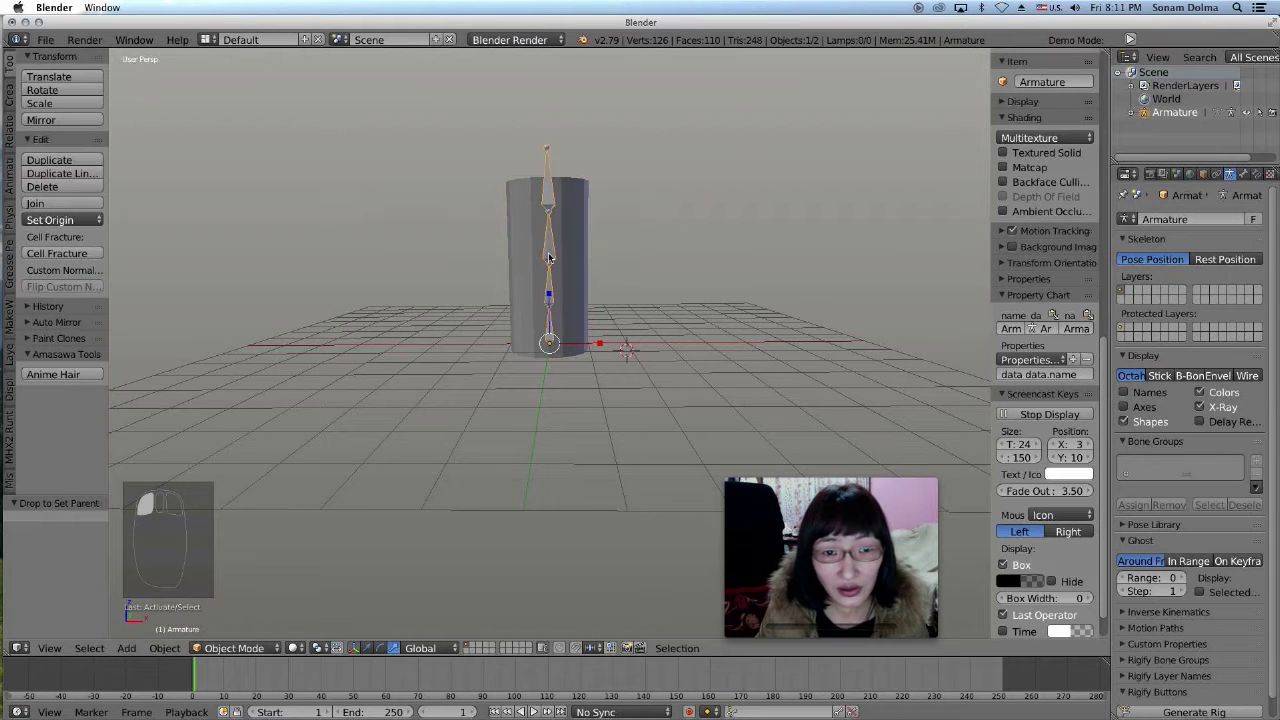
pyautogui.click(545, 247)
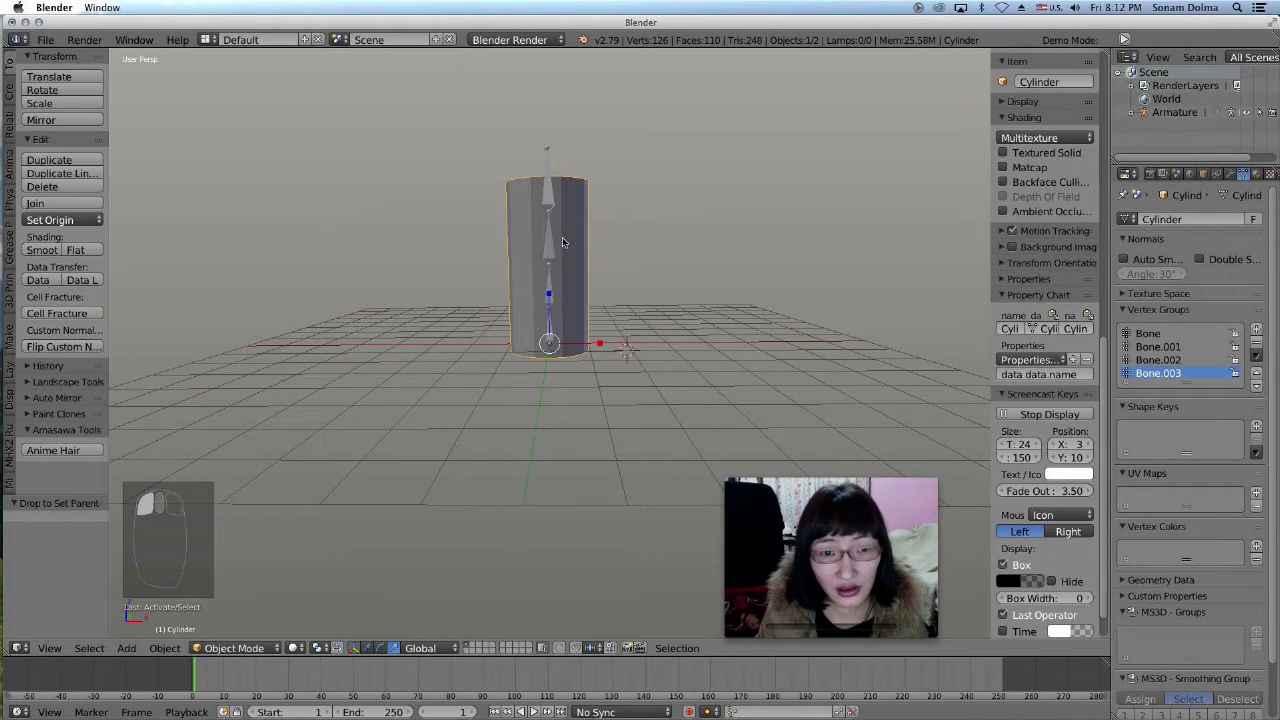
pyautogui.click(548, 249)
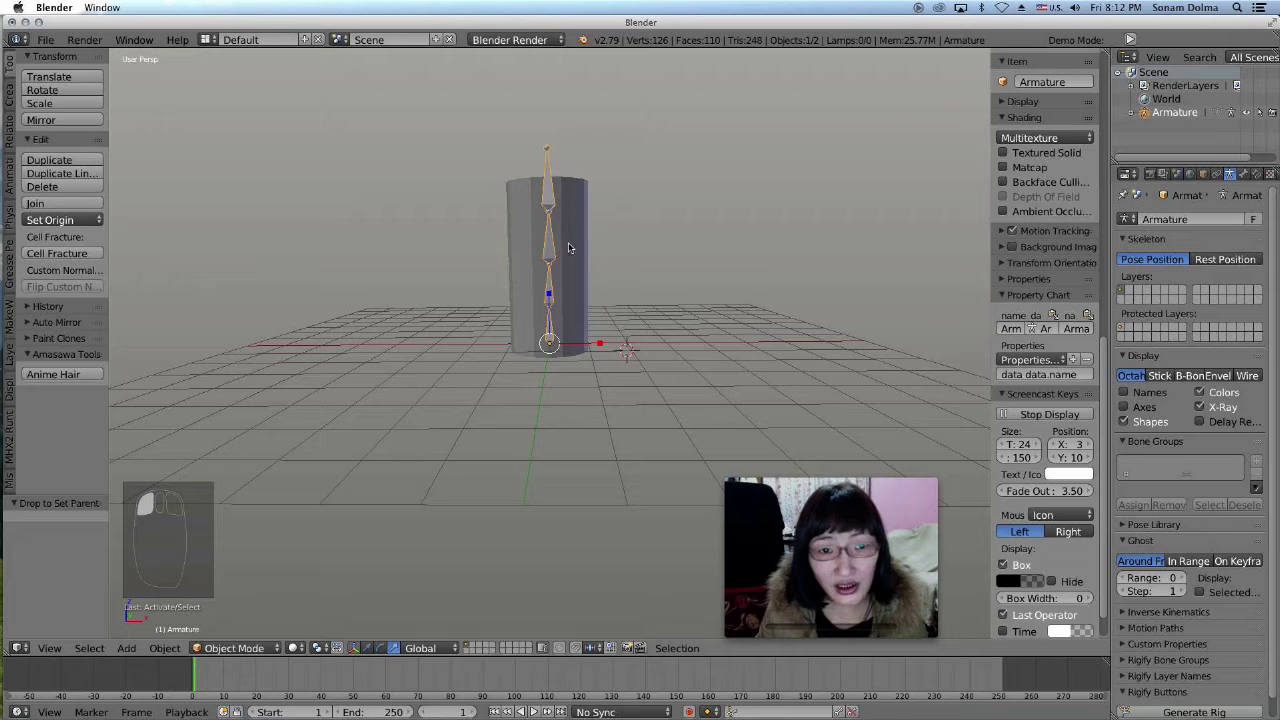
pyautogui.scroll(2, 565, 250)
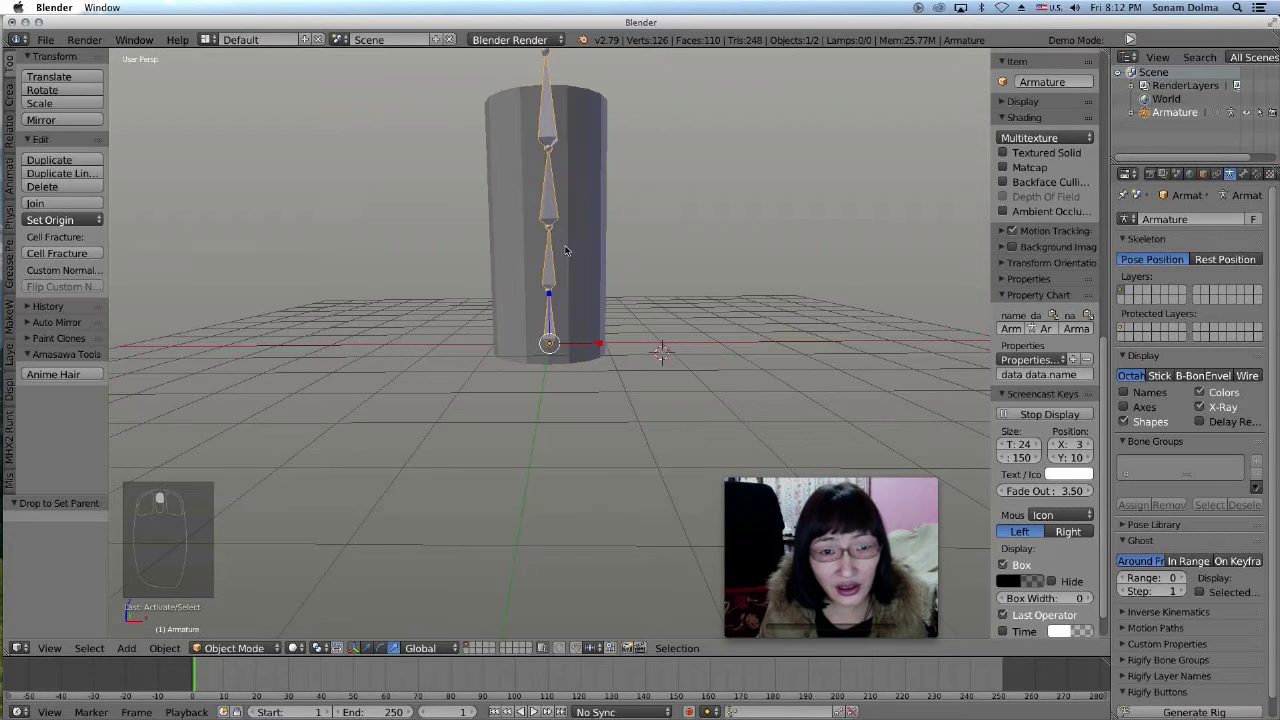
pyautogui.click(574, 221)
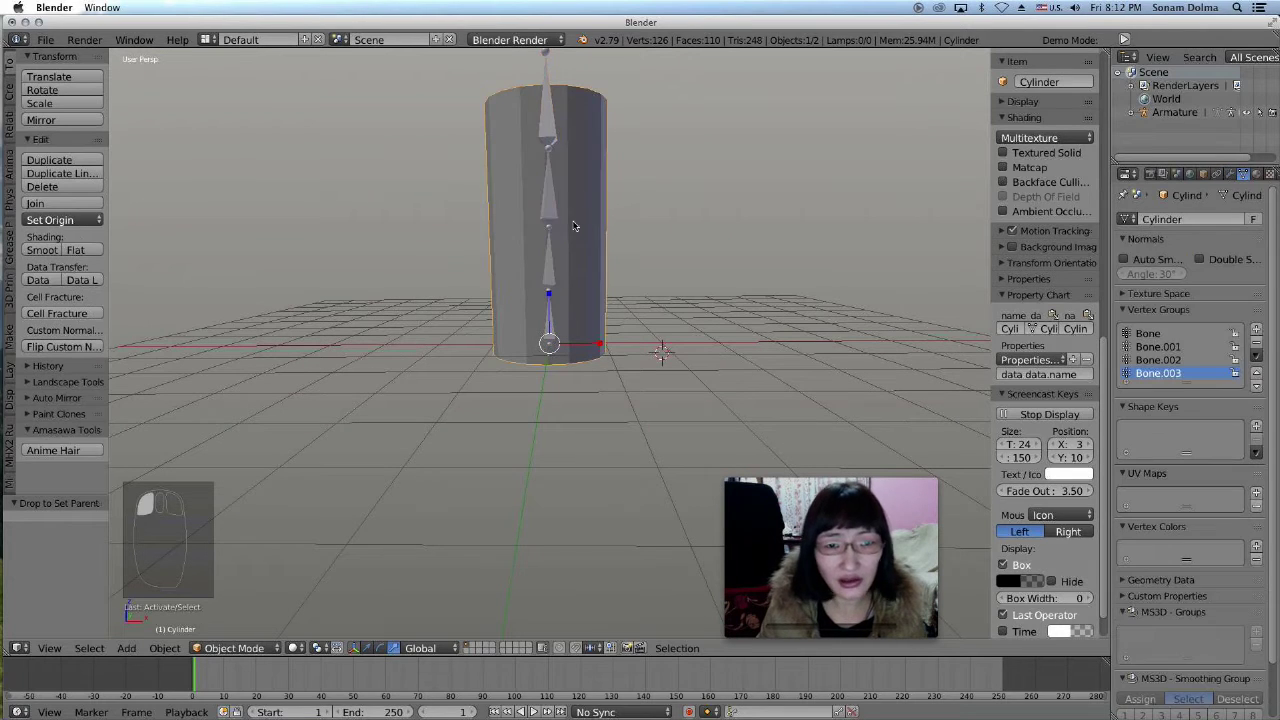
pyautogui.click(250, 648)
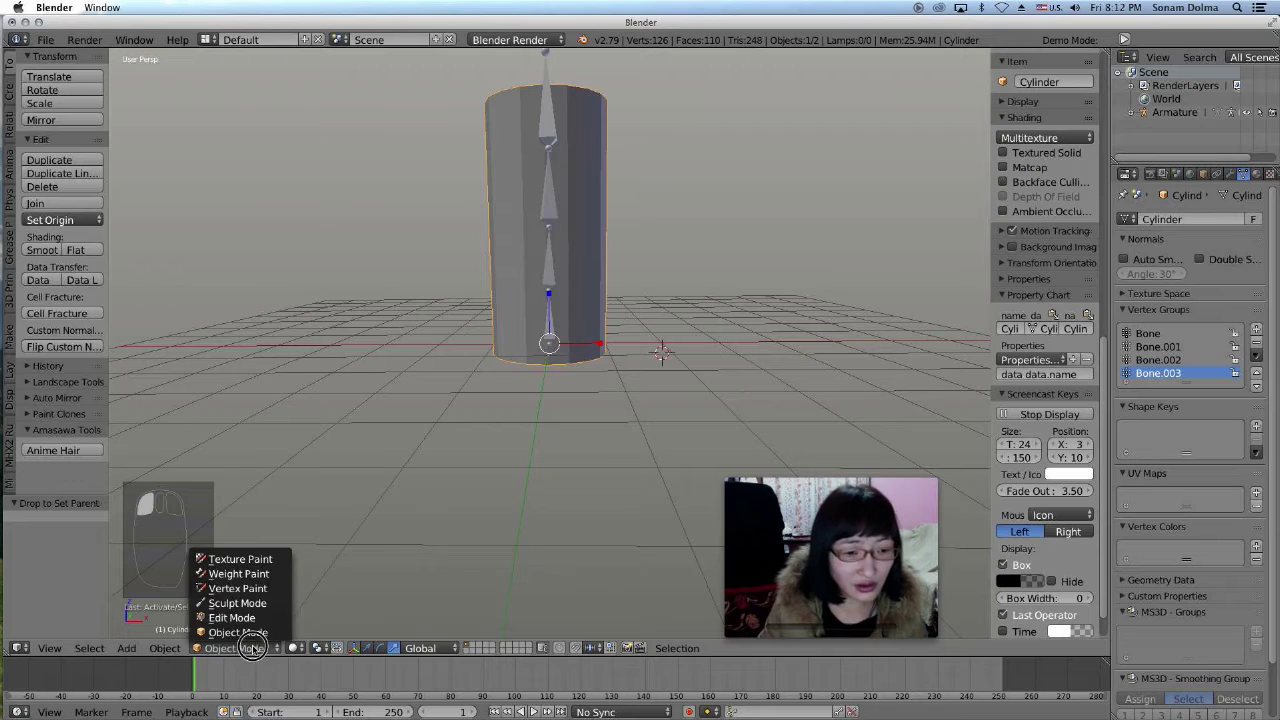
pyautogui.click(238, 574)
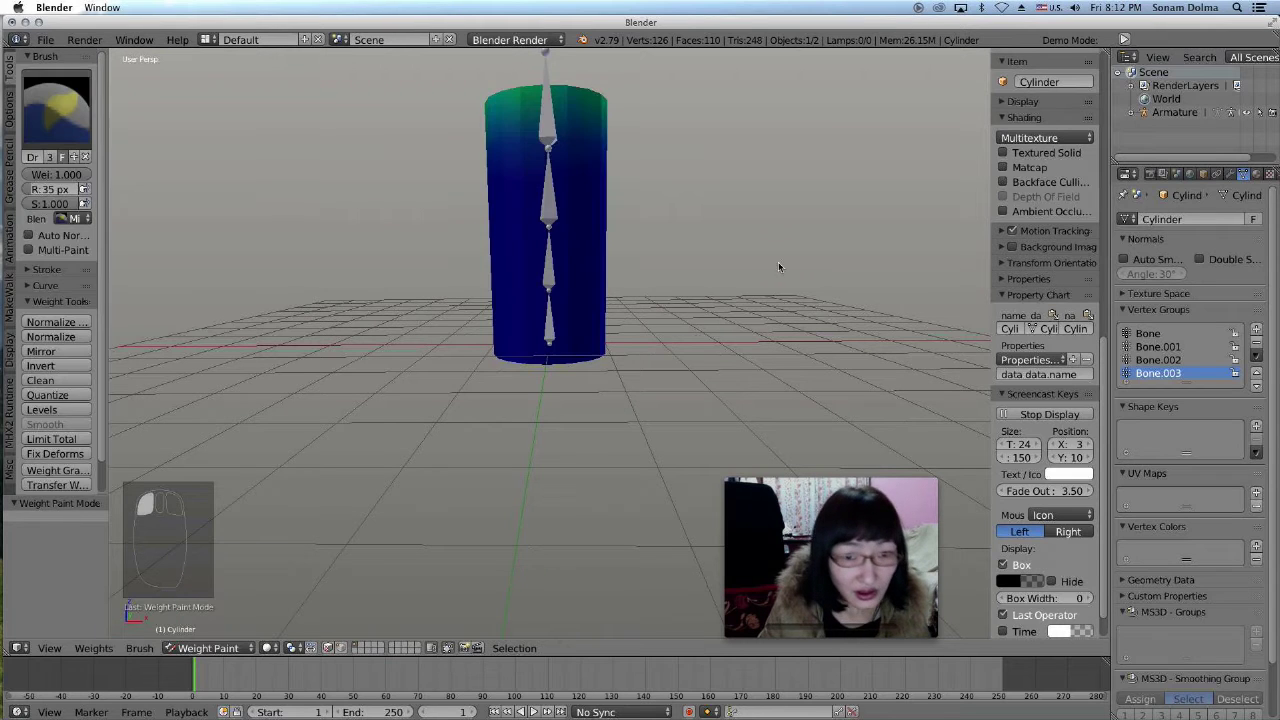
# Make a short weight-brush stroke at the base of the top bone and return to Object Mode
pyautogui.click(548, 140)
pyautogui.moveTo(548, 140)
pyautogui.mouseDown()
pyautogui.moveTo(566, 123)
pyautogui.moveTo(534, 131)
pyautogui.moveTo(554, 128)
pyautogui.mouseUp()
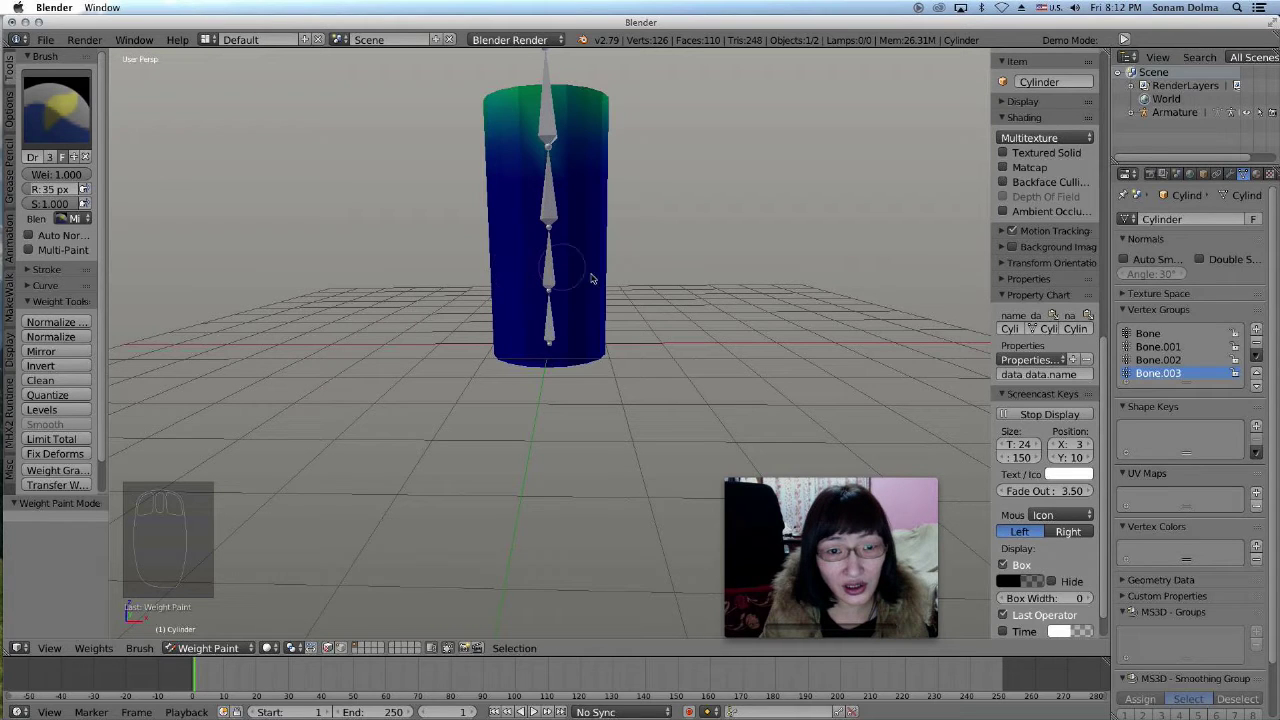
pyautogui.scroll(-2, 640, 334)
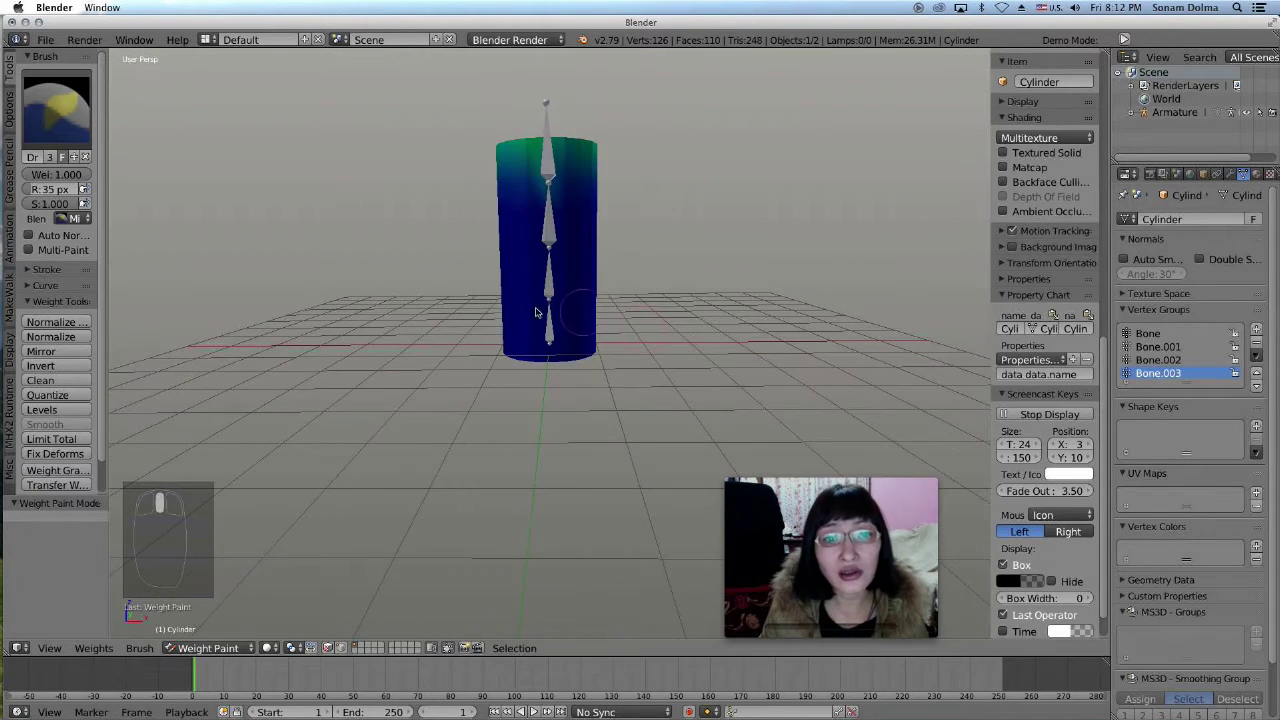
pyautogui.click(236, 648)
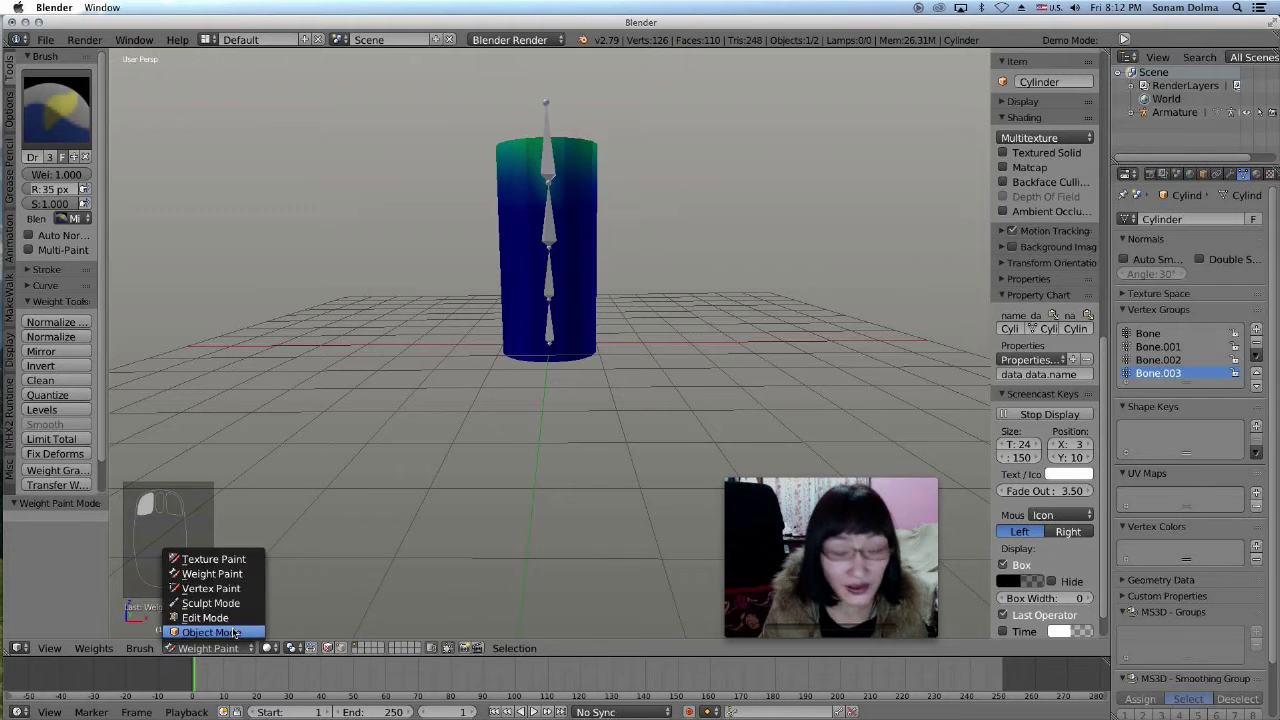
pyautogui.click(210, 633)
# Select the armature and enable automatic keyframing with the LocRot keying set
pyautogui.rightClick(606, 264)
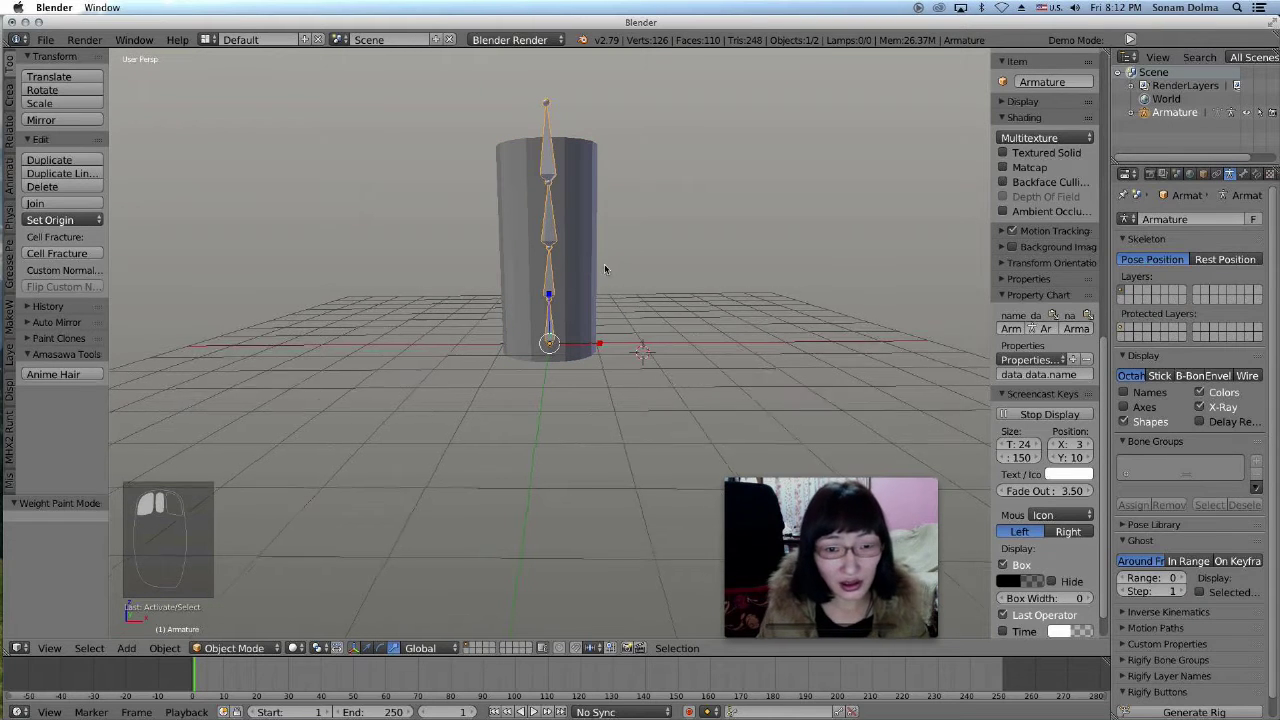
pyautogui.moveTo(604, 264); pyautogui.dragTo(570, 356, button='middle')
pyautogui.scroll(-3, 556, 433)
pyautogui.moveTo(556, 433); pyautogui.dragTo(588, 416, button='middle')
pyautogui.scroll(1, 594, 412)
pyautogui.scroll(2, 594, 412)
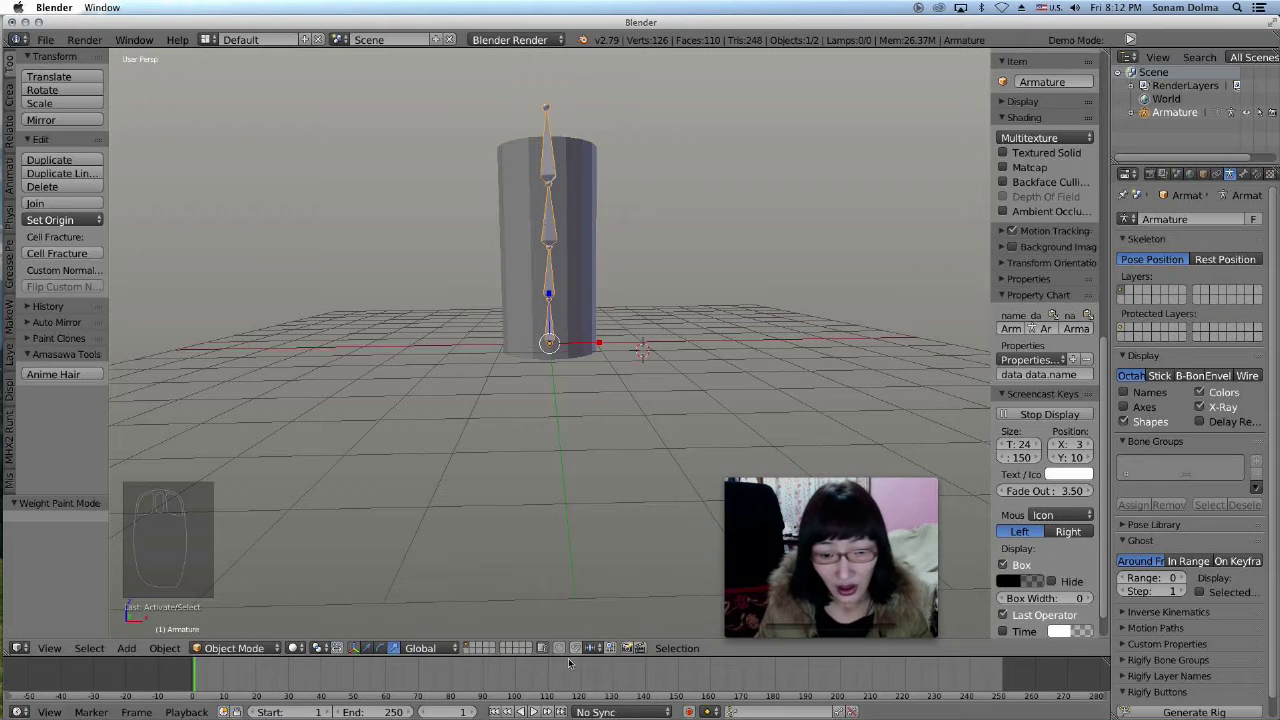
pyautogui.click(688, 712)
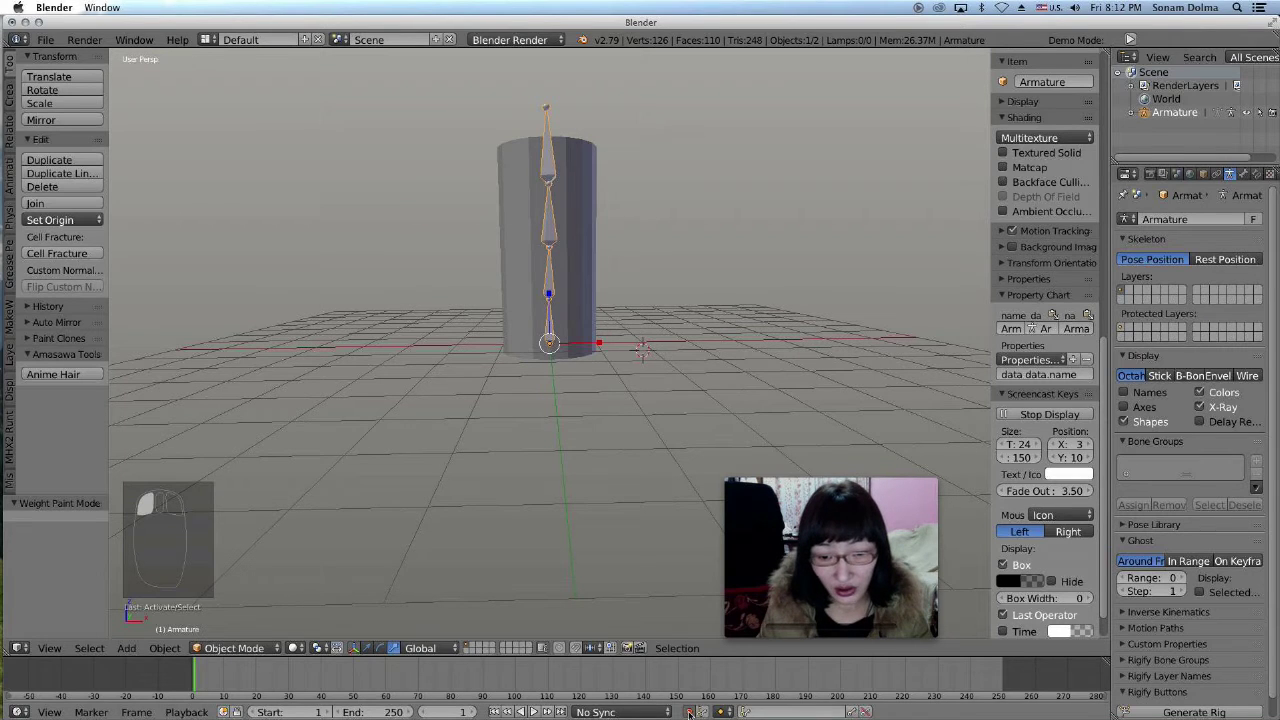
pyautogui.click(792, 714)
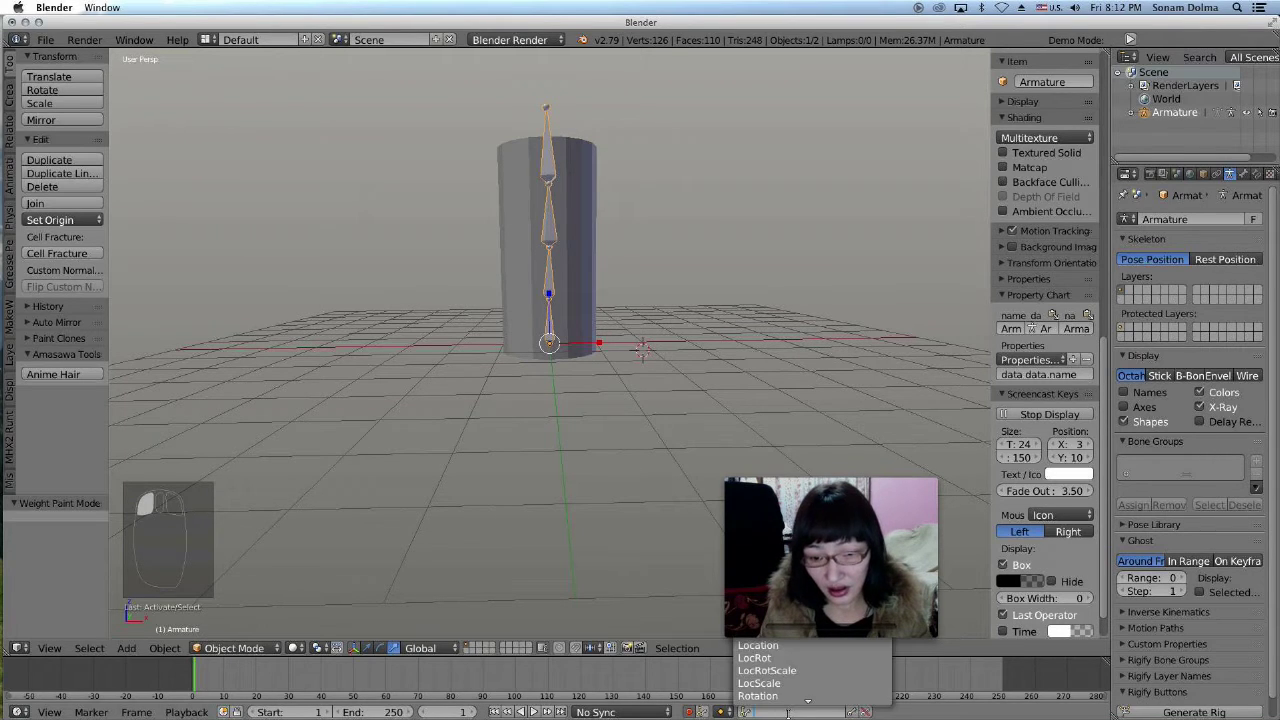
pyautogui.click(789, 656)
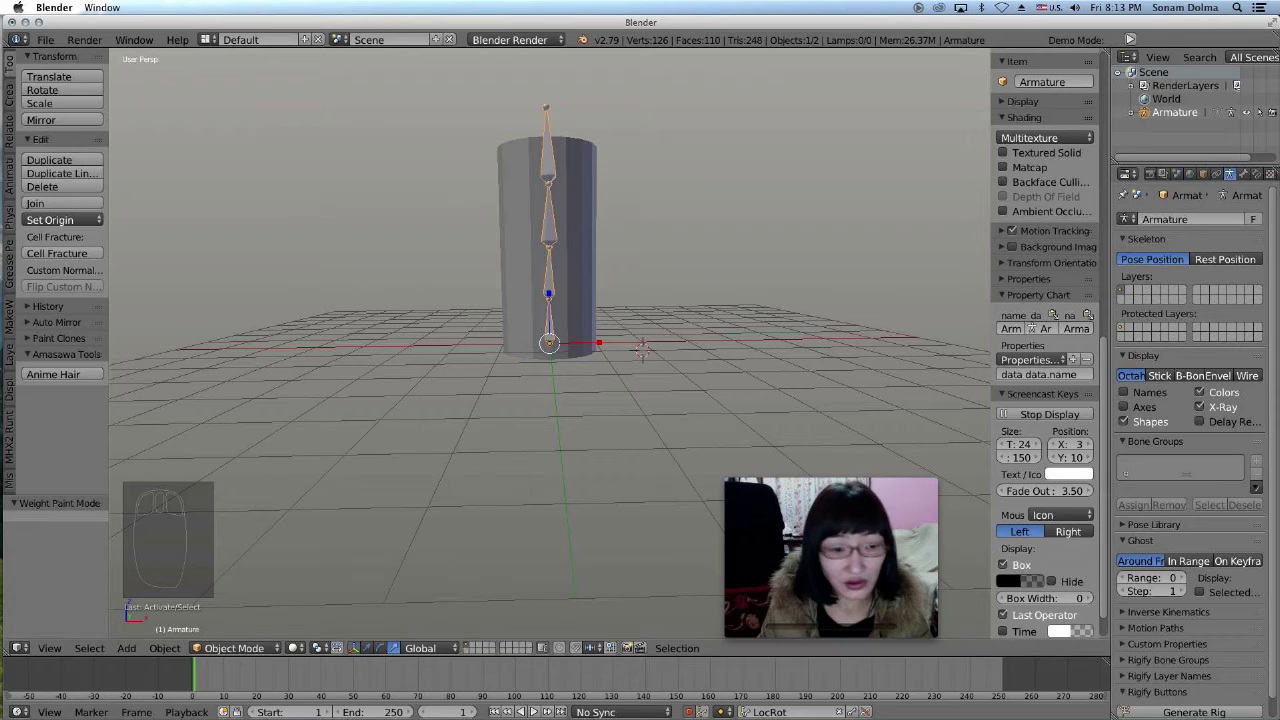
# Switch the armature to Pose Mode and rotate the third bone from the base to bend the cylinder toward positive X
pyautogui.click(251, 648)
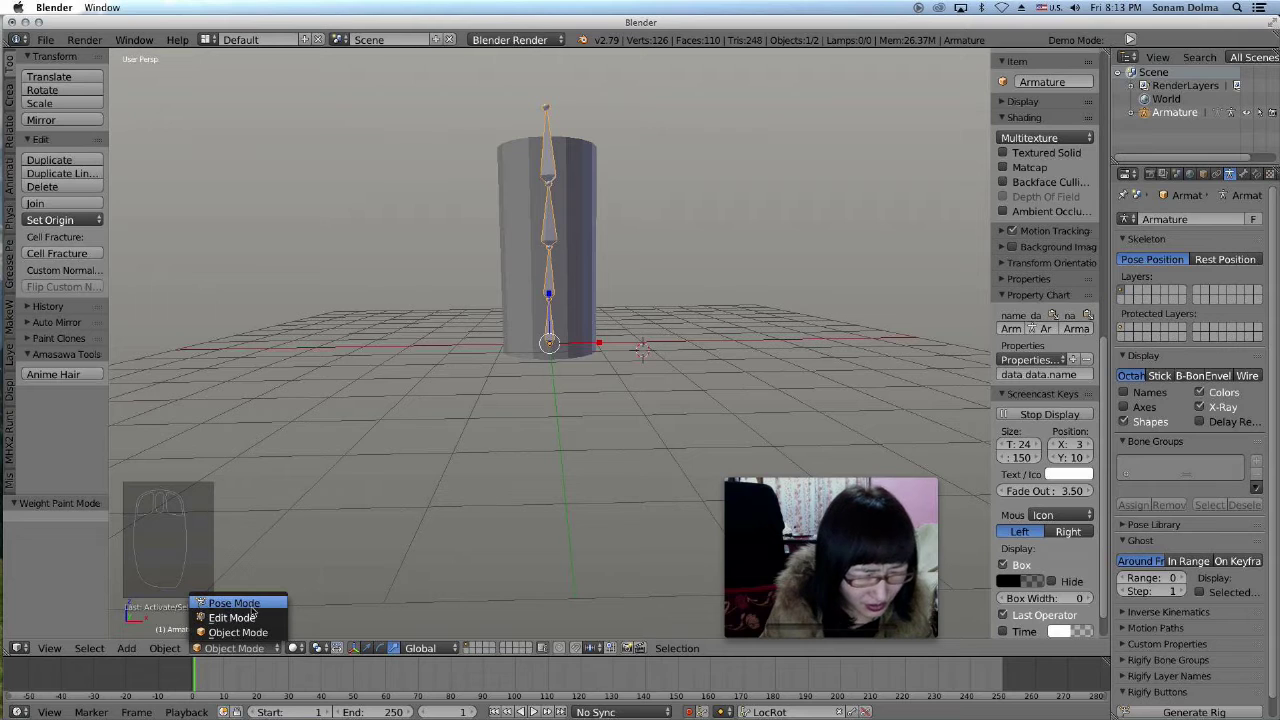
pyautogui.click(236, 603)
pyautogui.click(550, 234)
pyautogui.moveTo(593, 357); pyautogui.dragTo(313, 540, button='middle')
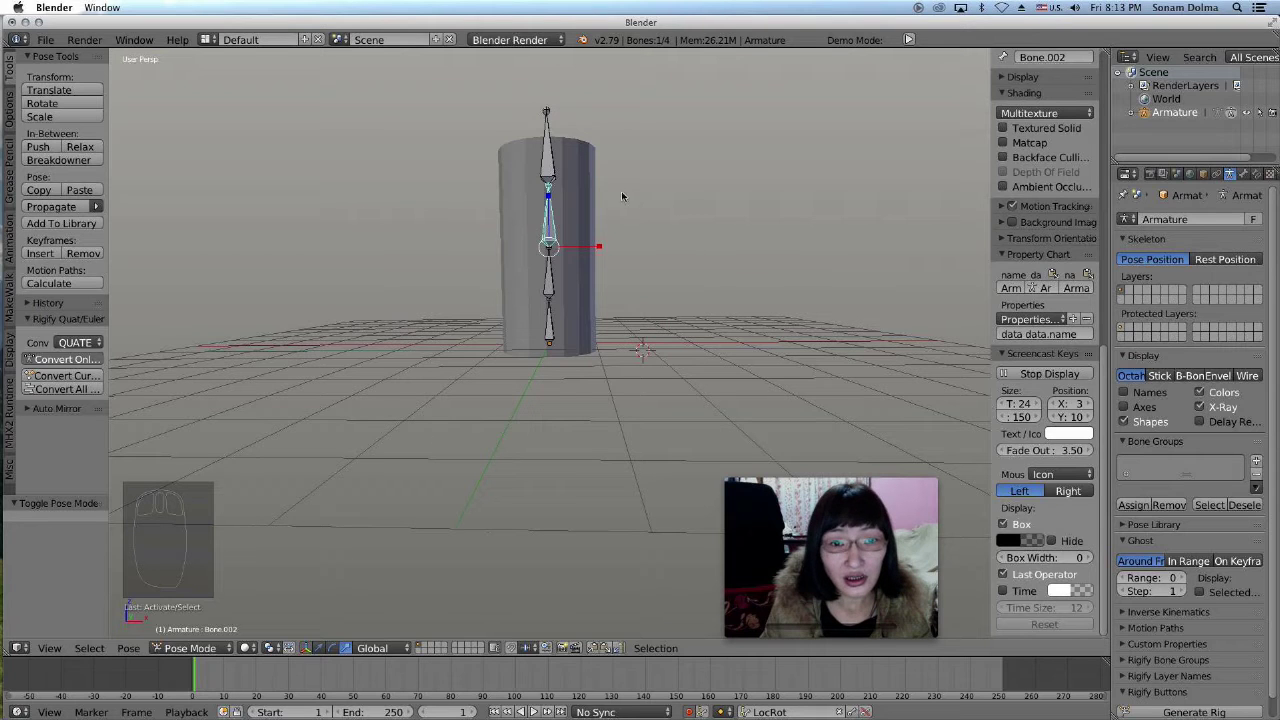
pyautogui.click(546, 150)
pyautogui.press('r')
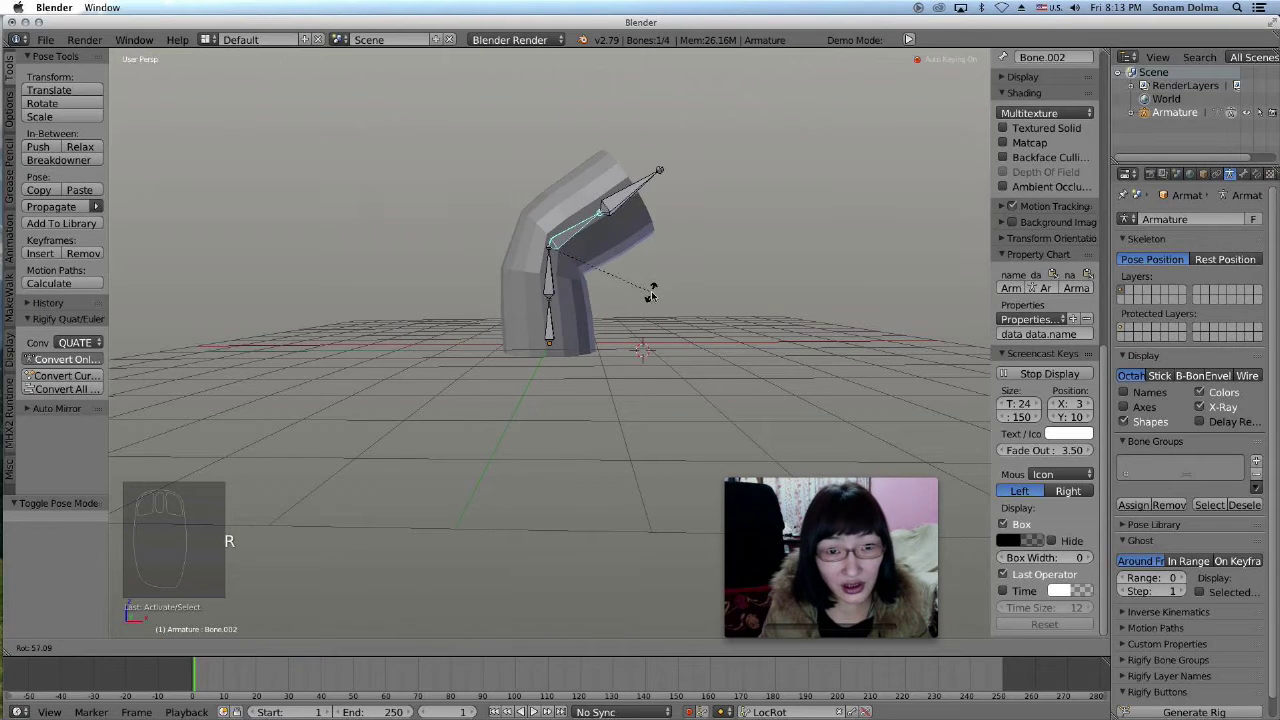
pyautogui.click(678, 187)
# Rotate the top bone by about 49.6° and the second bone from the base by about 16.6° at frame 1
pyautogui.press('r')
pyautogui.click(670, 268)
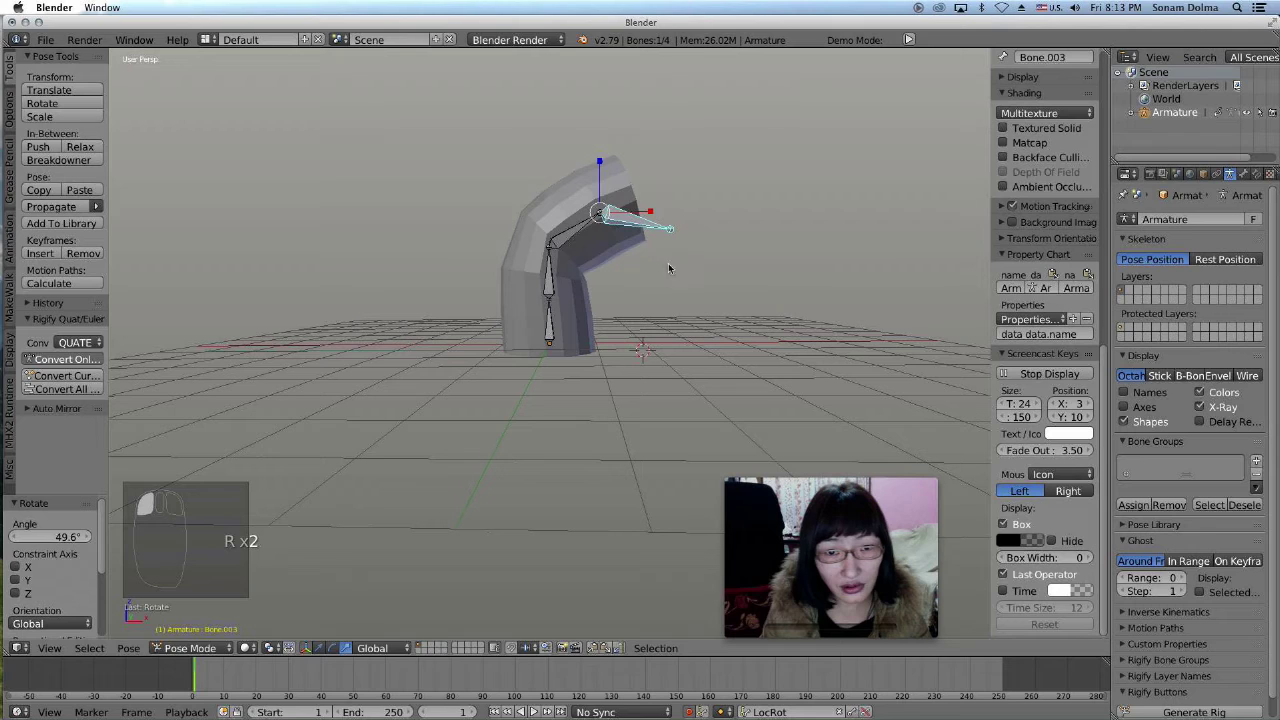
pyautogui.click(548, 285)
pyautogui.press('r')
pyautogui.click(771, 294)
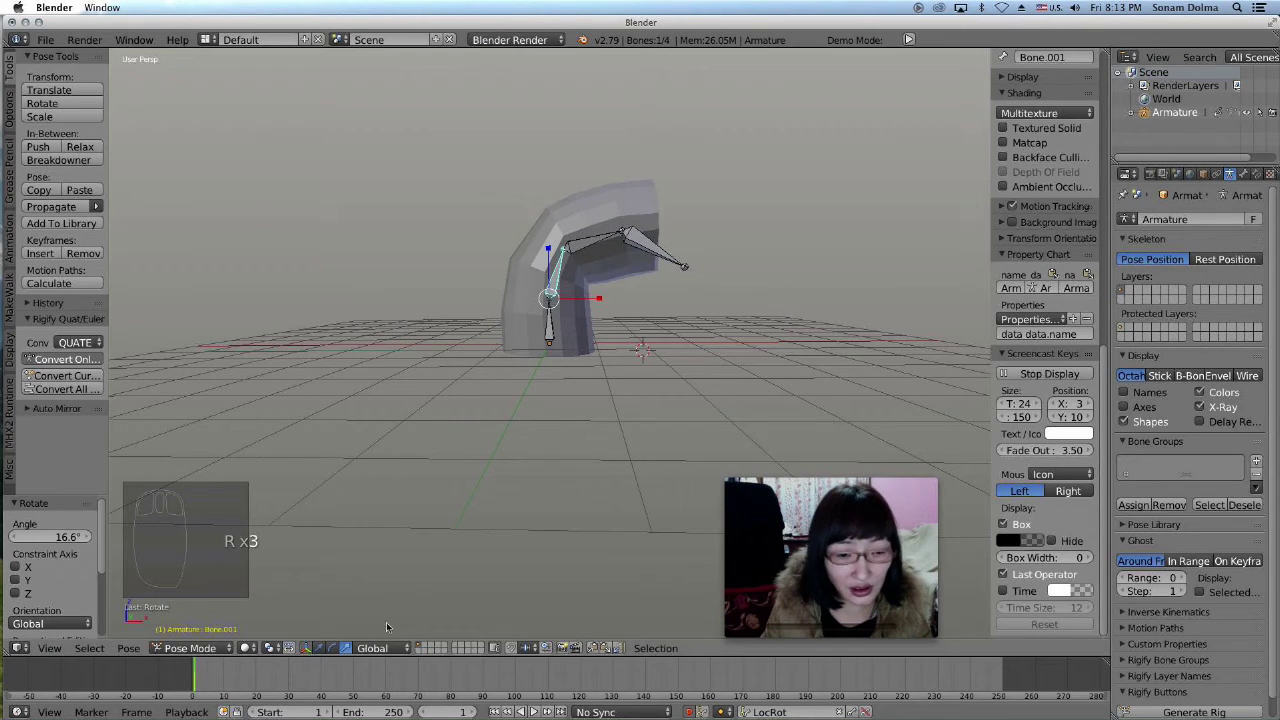
# At frame 20, rotate the second bone from the base by about -26.2° and rotate the third bone back toward vertical
pyautogui.click(257, 683)
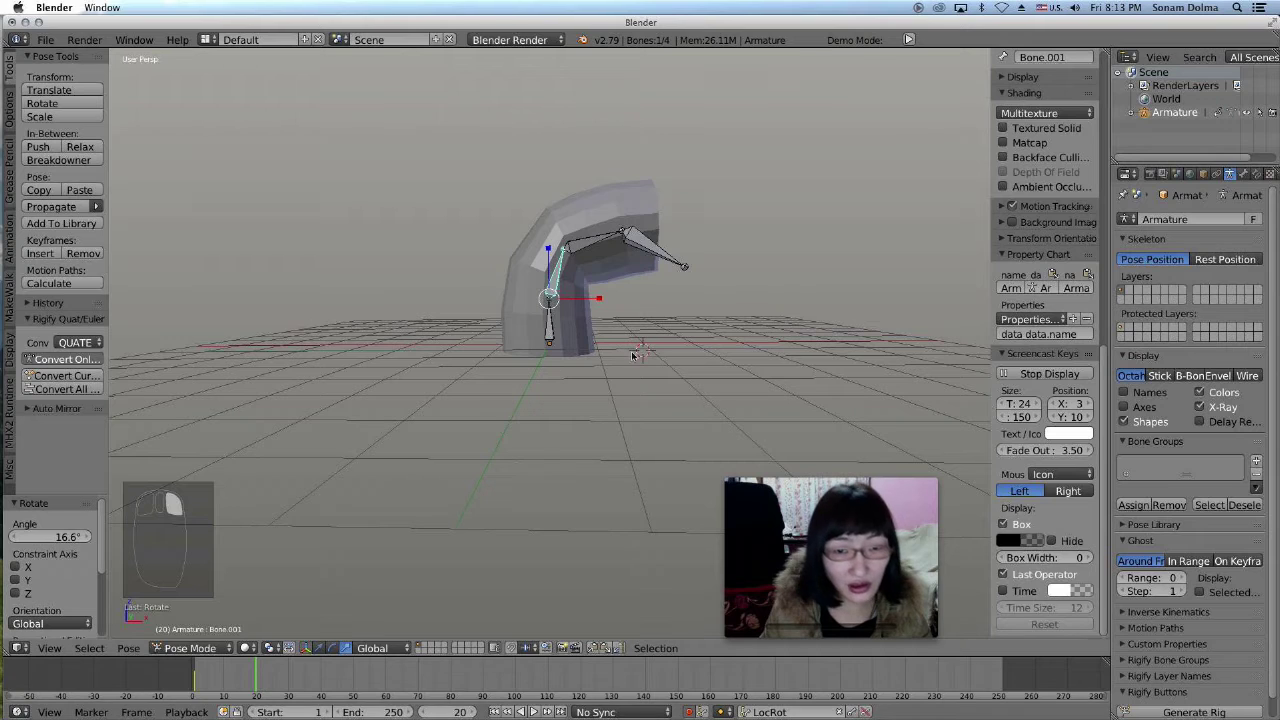
pyautogui.press('r')
pyautogui.click(667, 220)
pyautogui.click(571, 217)
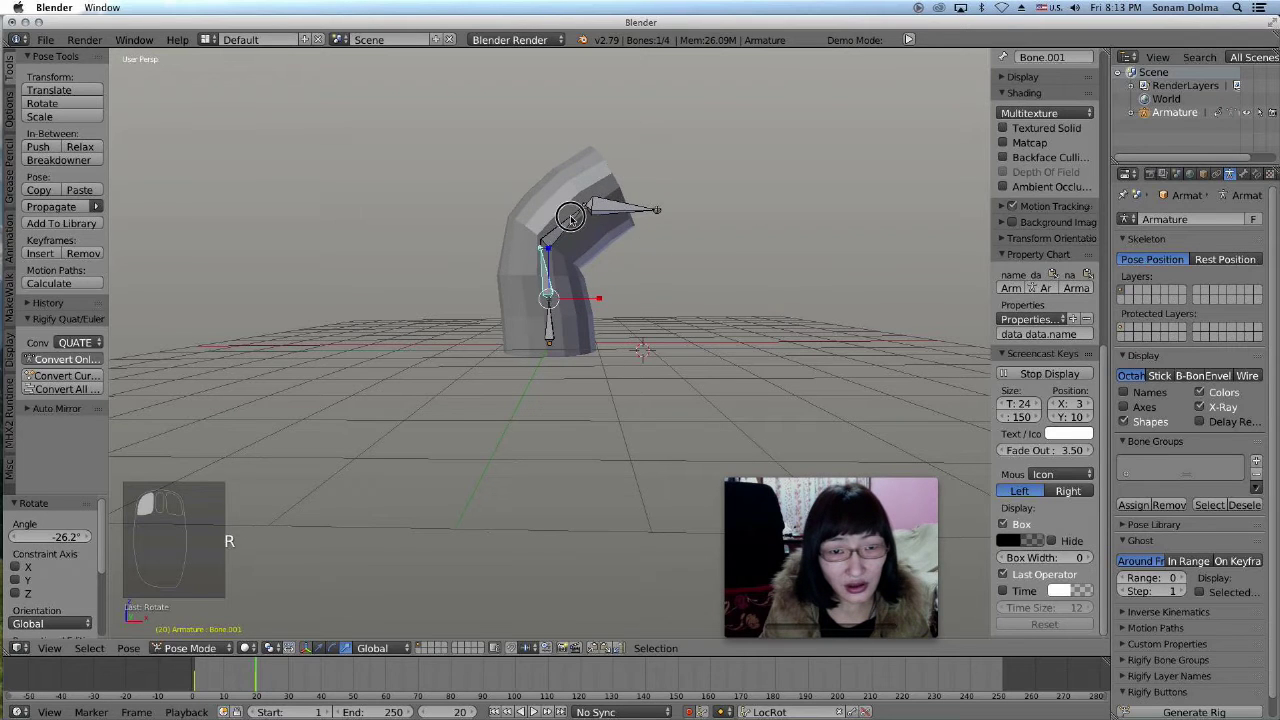
pyautogui.press('r')
pyautogui.click(684, 164)
# Rotate the top bone by about -51.7° at frame 20 so it points upward
pyautogui.click(591, 158)
pyautogui.press('r')
pyautogui.click(640, 120)
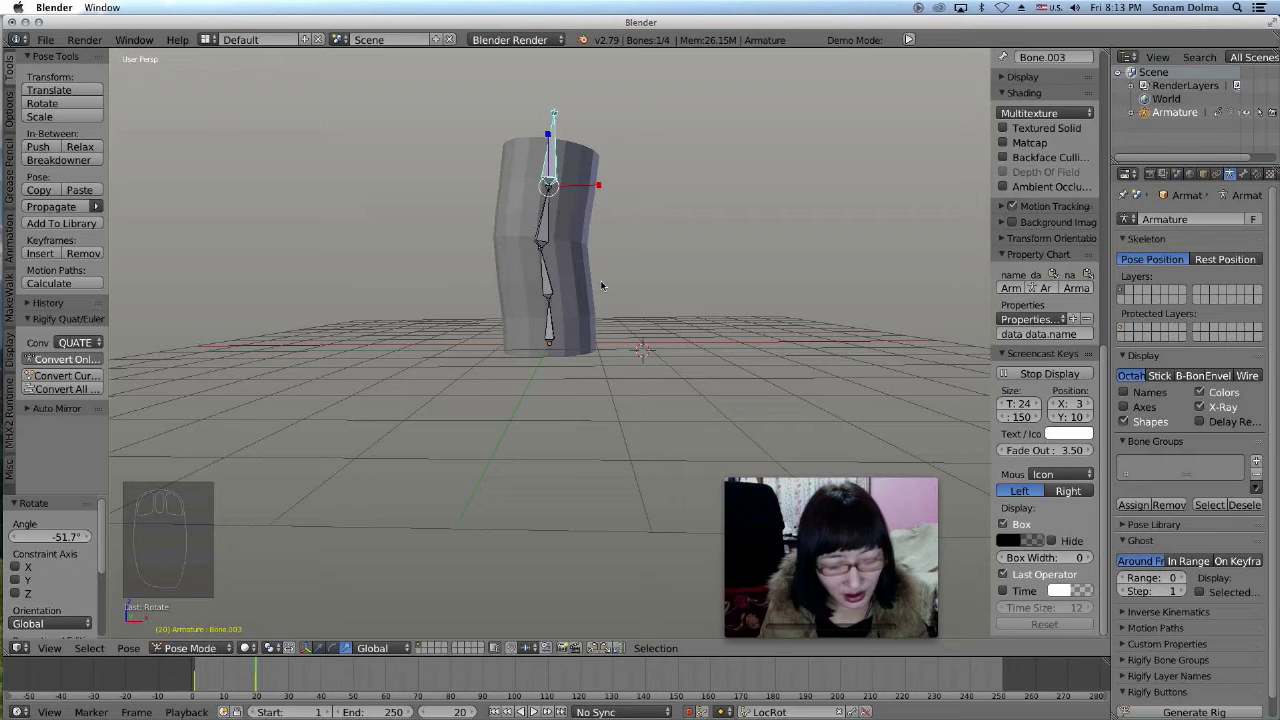
# Select all bones and clear their pose rotation and location at frame 1
pyautogui.press('a')
pyautogui.press('a')
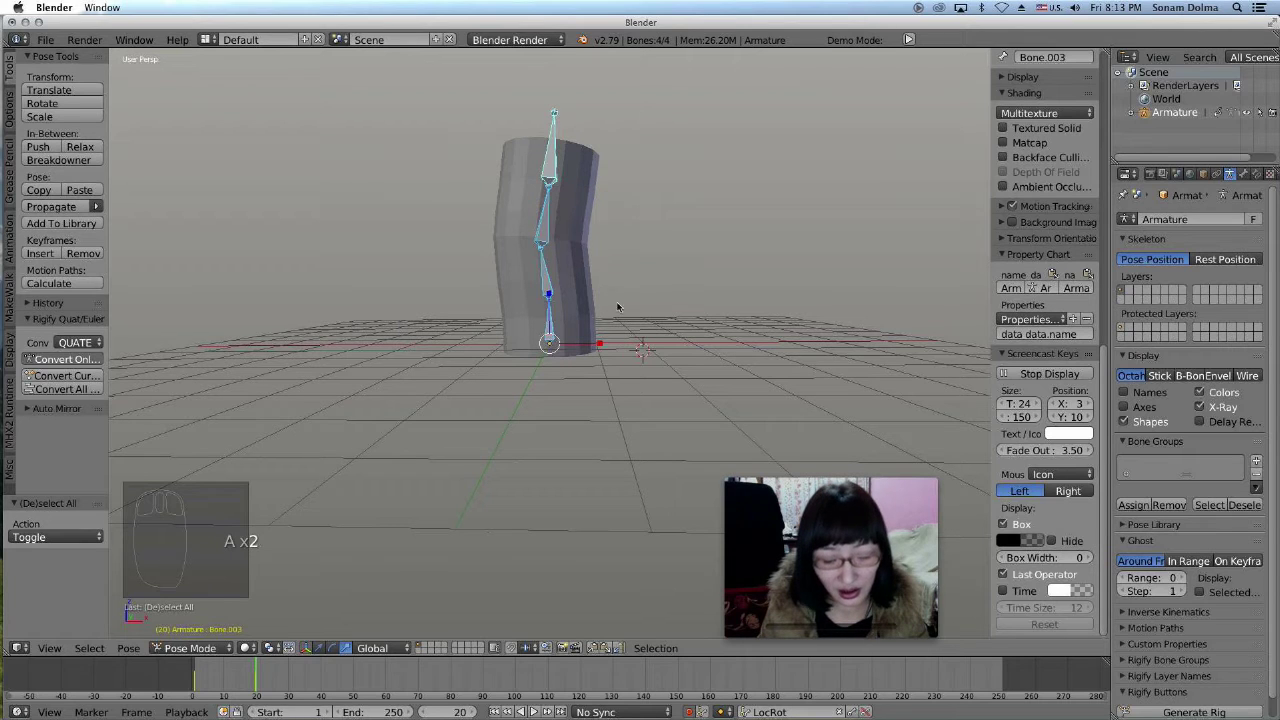
pyautogui.click(196, 684)
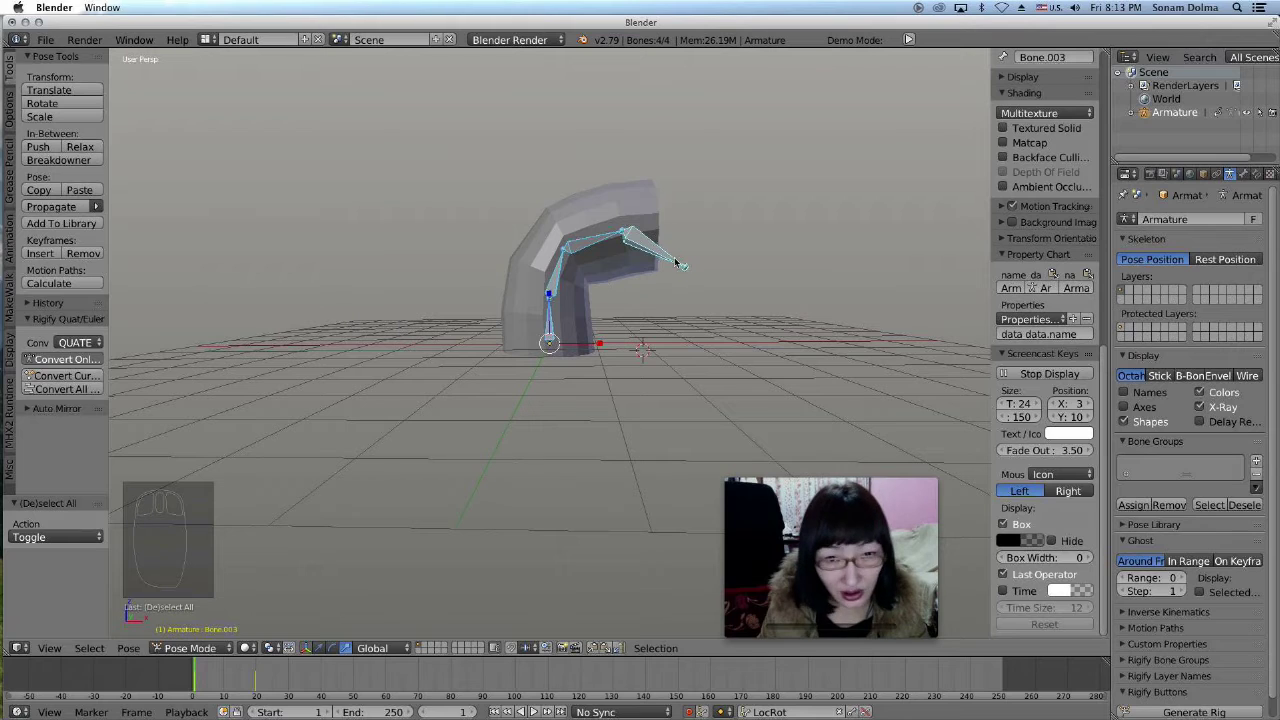
pyautogui.hotkey('alt', 'r')
pyautogui.hotkey('alt', 'g')
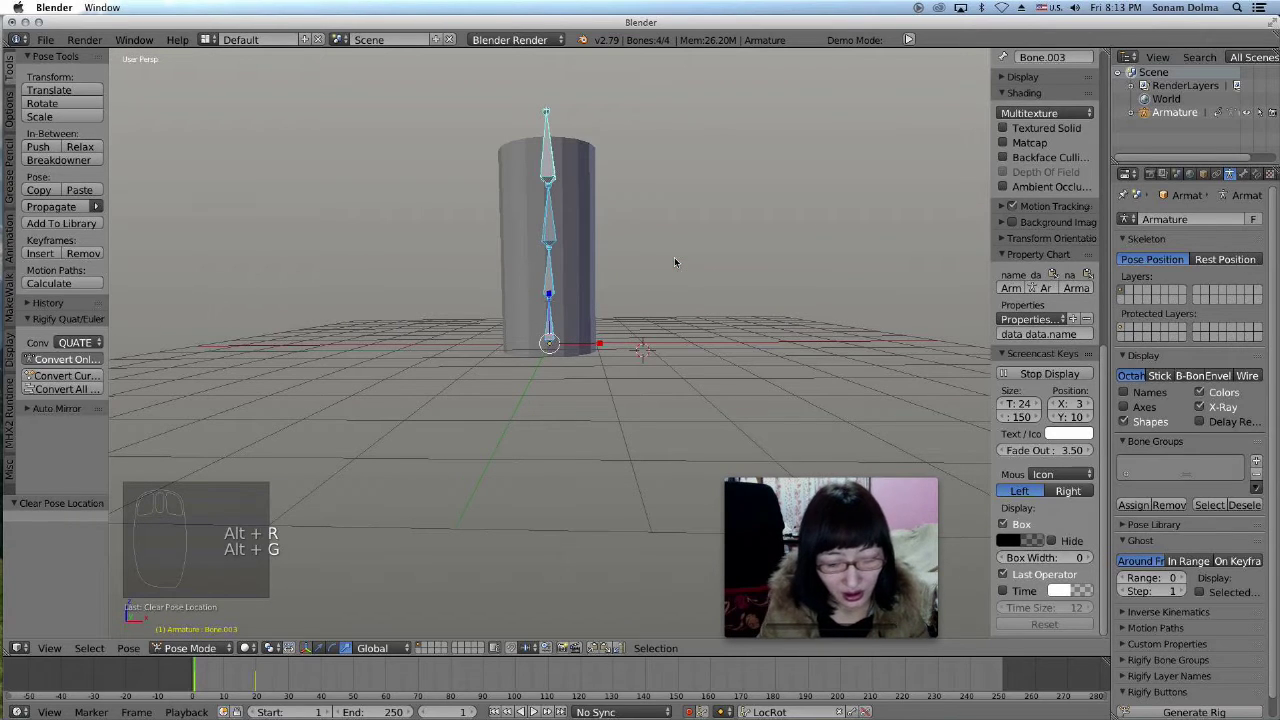
# Insert a keyframe for all bones in their cleared upright pose at frame 1
pyautogui.press('g')
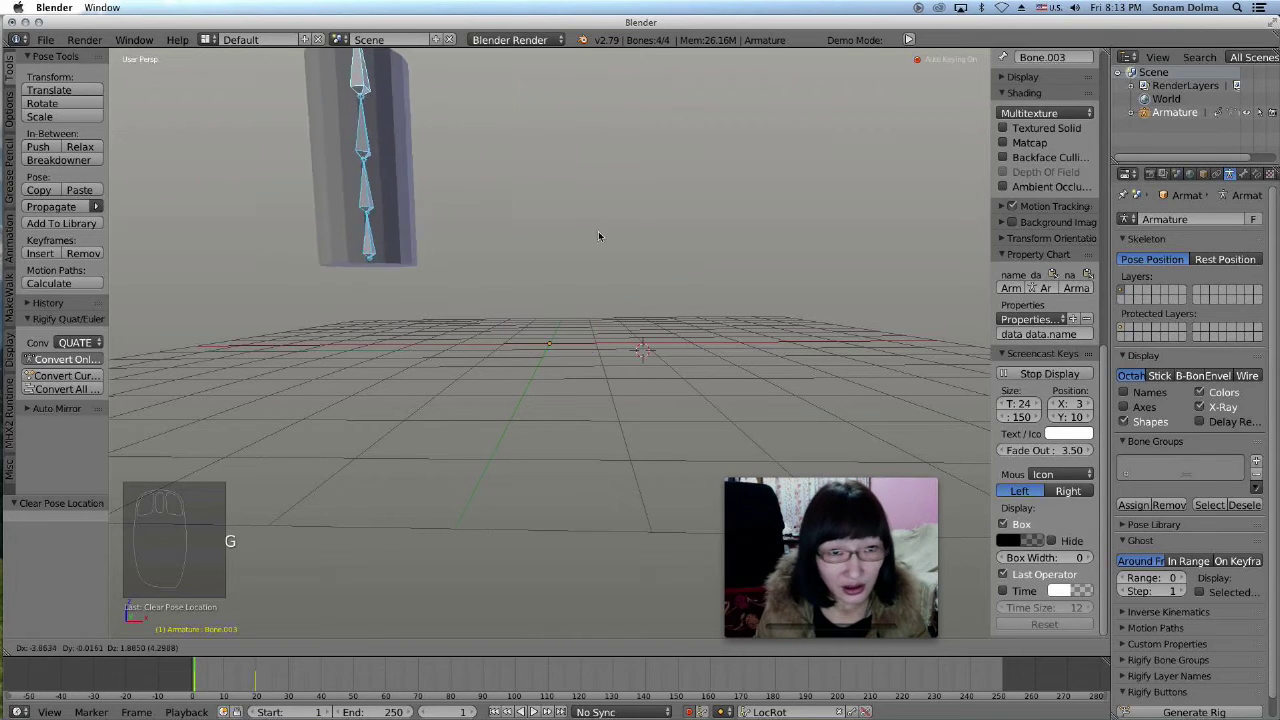
pyautogui.rightClick(583, 341)
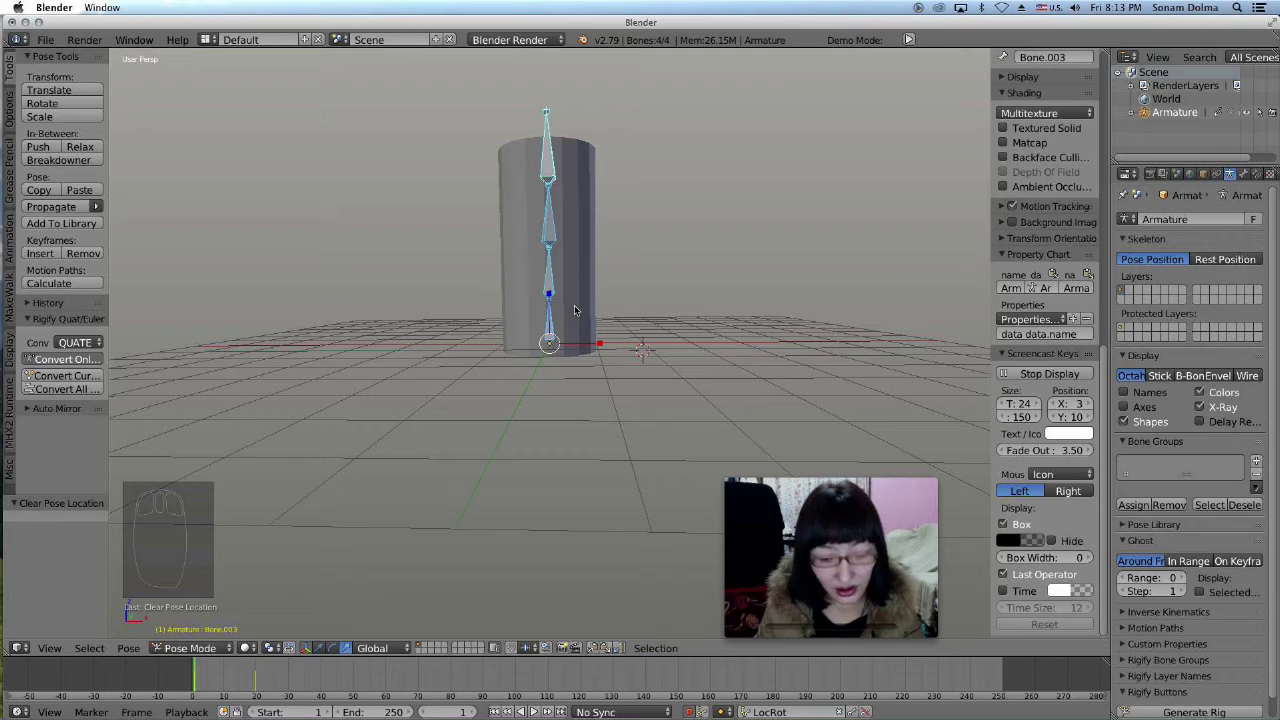
pyautogui.press('i')
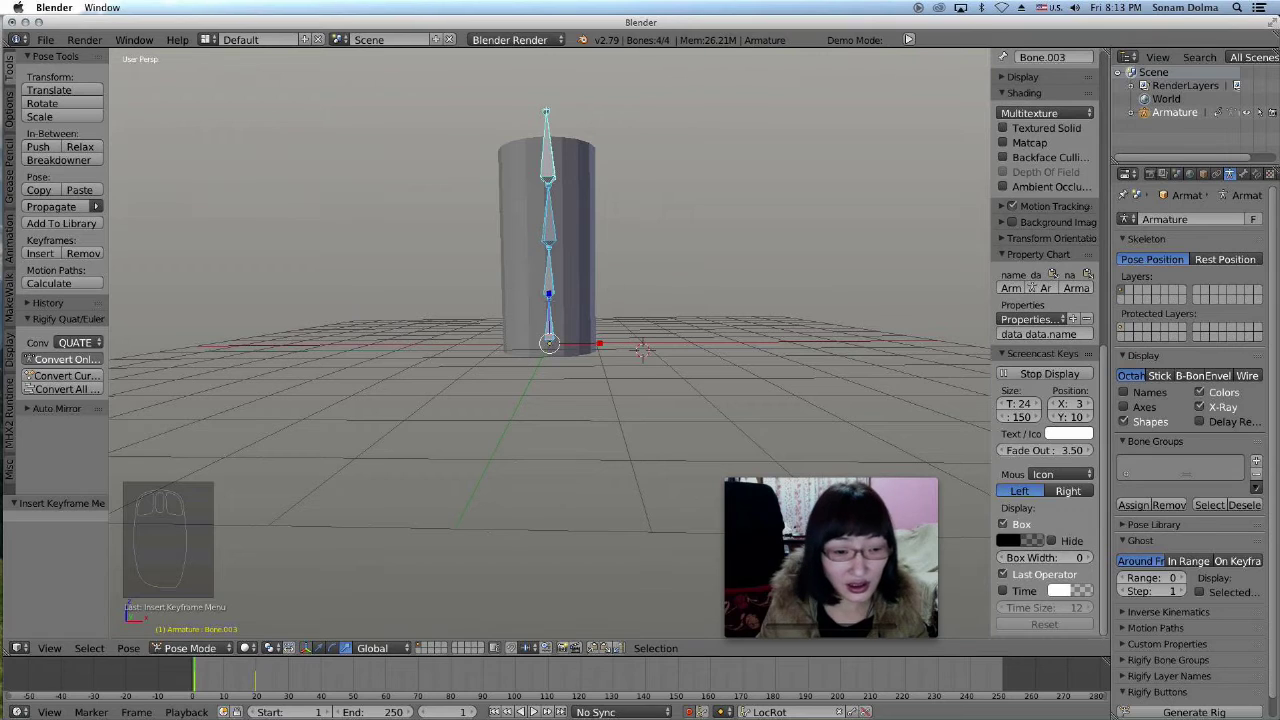
# At frame 20, rotate the third bone from the base by about 35° and the top bone by about -13.7°
pyautogui.click(255, 690)
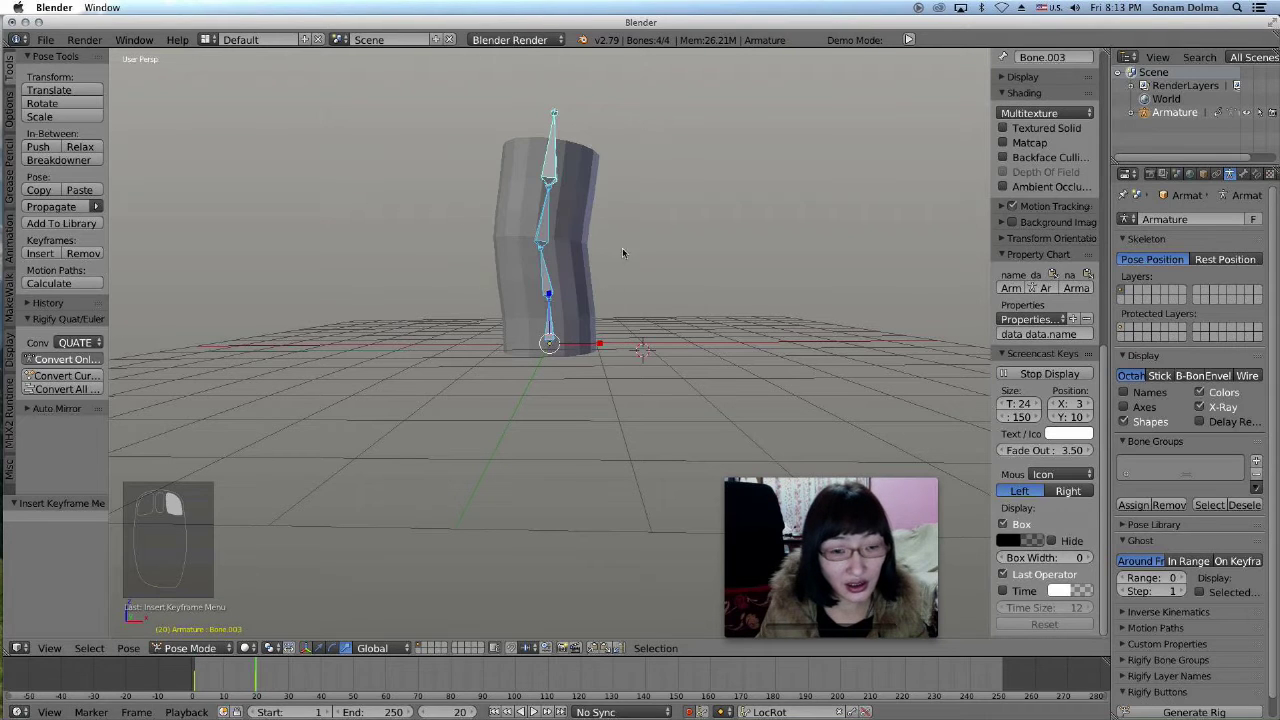
pyautogui.click(548, 234)
pyautogui.press('r')
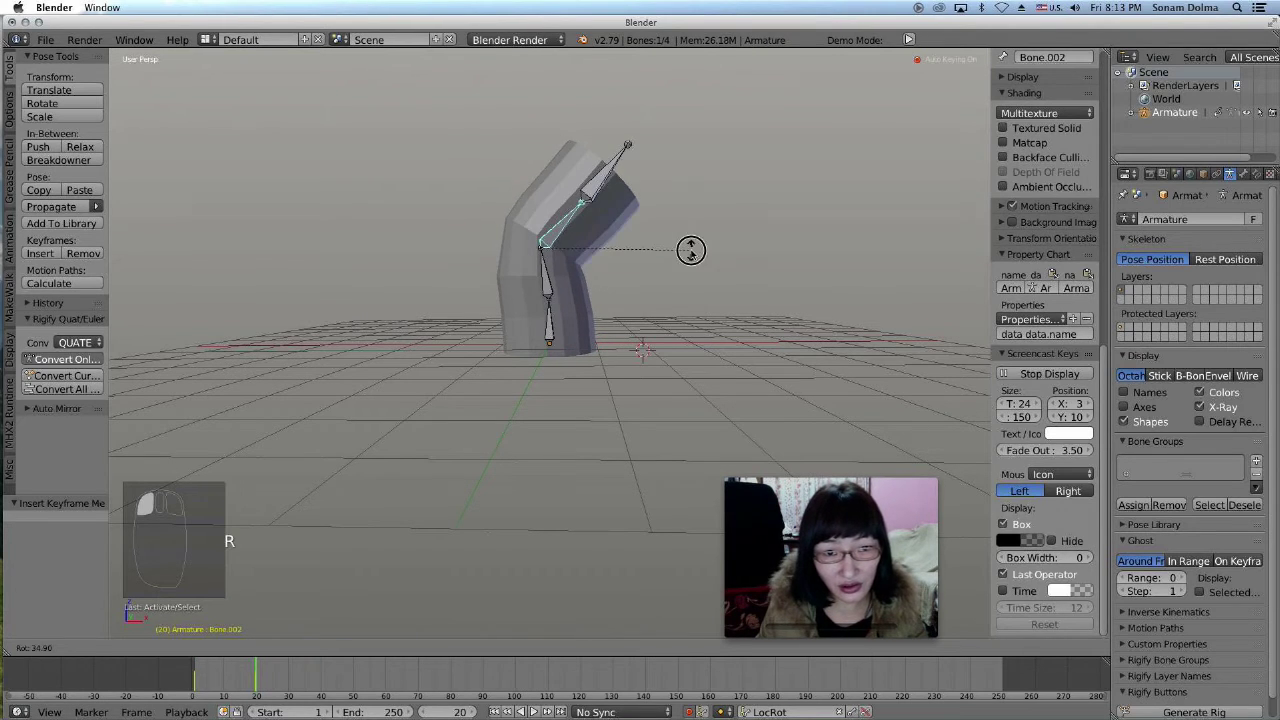
pyautogui.click(636, 150)
pyautogui.click(615, 160)
pyautogui.press('r')
pyautogui.click(632, 132)
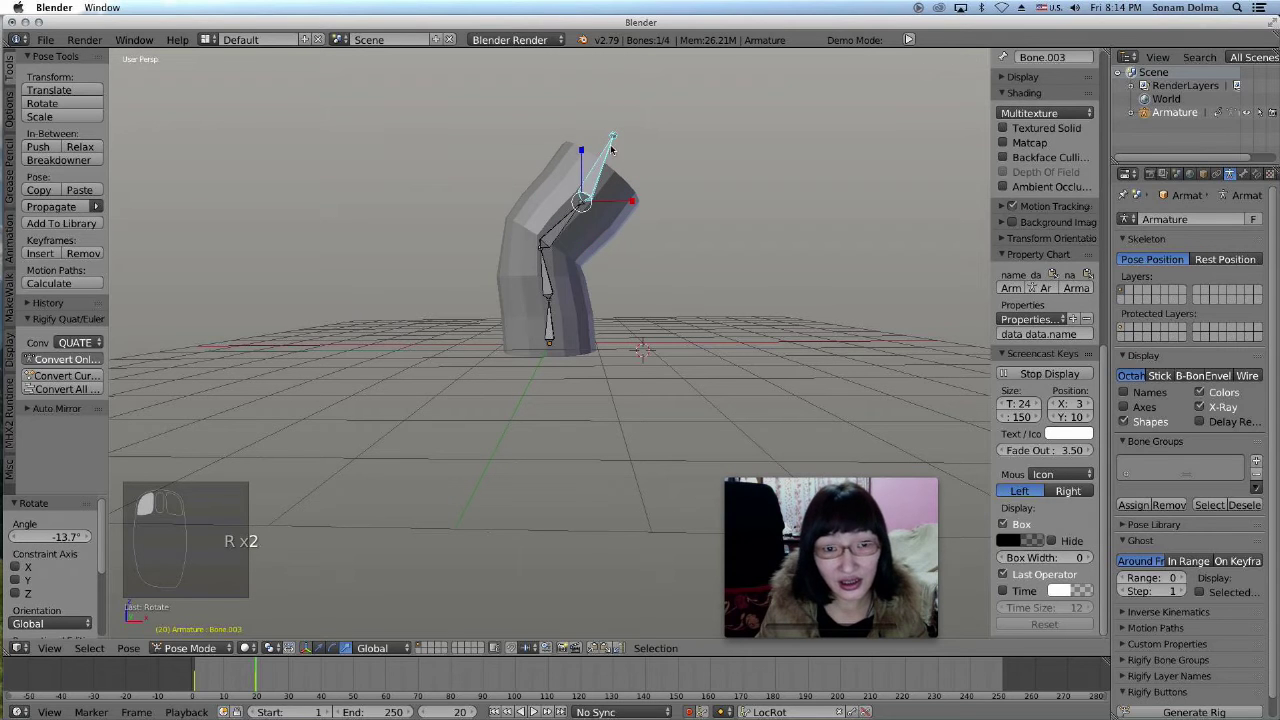
# At frame 40, rotate the top bone and rotate the third bone from the base by about -27.5°
pyautogui.click(323, 679)
pyautogui.press('r')
pyautogui.click(632, 252)
pyautogui.click(568, 238)
pyautogui.press('r')
pyautogui.rightClick(636, 264)
pyautogui.click(567, 222)
pyautogui.press('r')
pyautogui.click(774, 208)
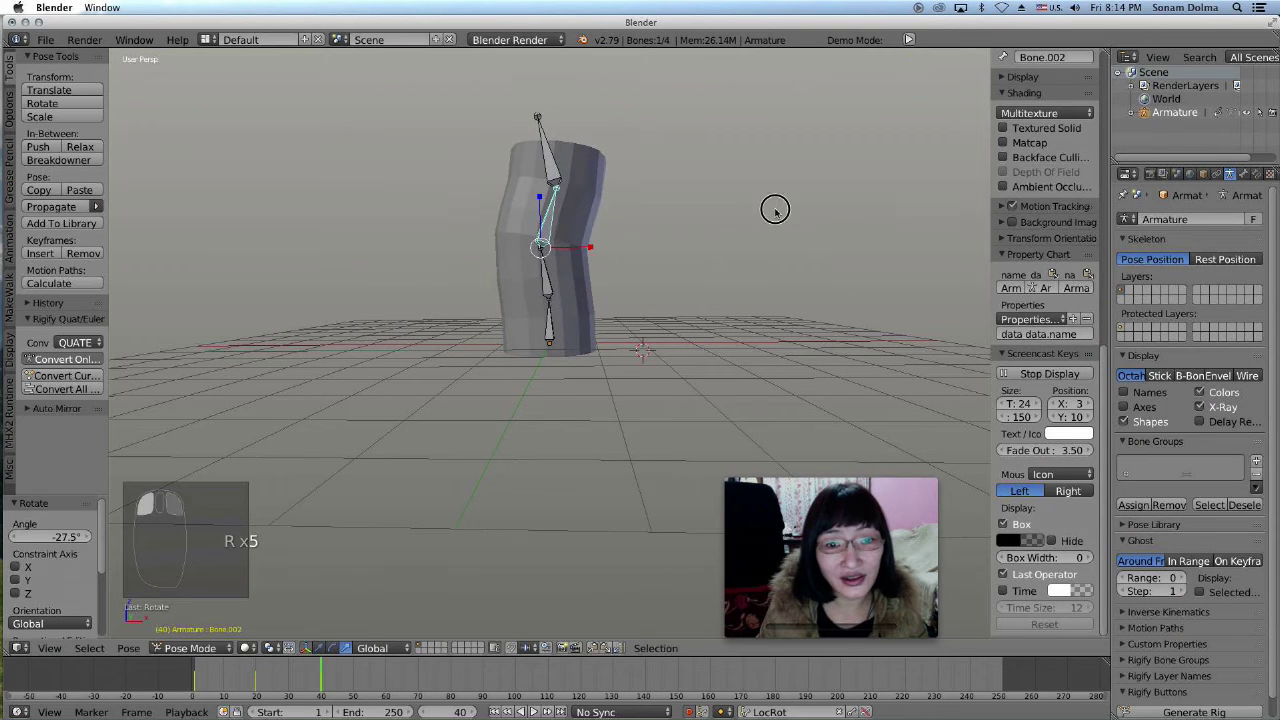
# At frame 40, bend the second and third bones from the base toward the negative X side
pyautogui.click(547, 292)
pyautogui.press('r')
pyautogui.click(712, 193)
pyautogui.click(503, 243)
pyautogui.press('r')
pyautogui.click(666, 183)
# Rotate the top bone by about -15° and the third bone from the base by about -29.6° at frame 40
pyautogui.click(447, 248)
pyautogui.press('r')
pyautogui.click(707, 328)
pyautogui.click(493, 265)
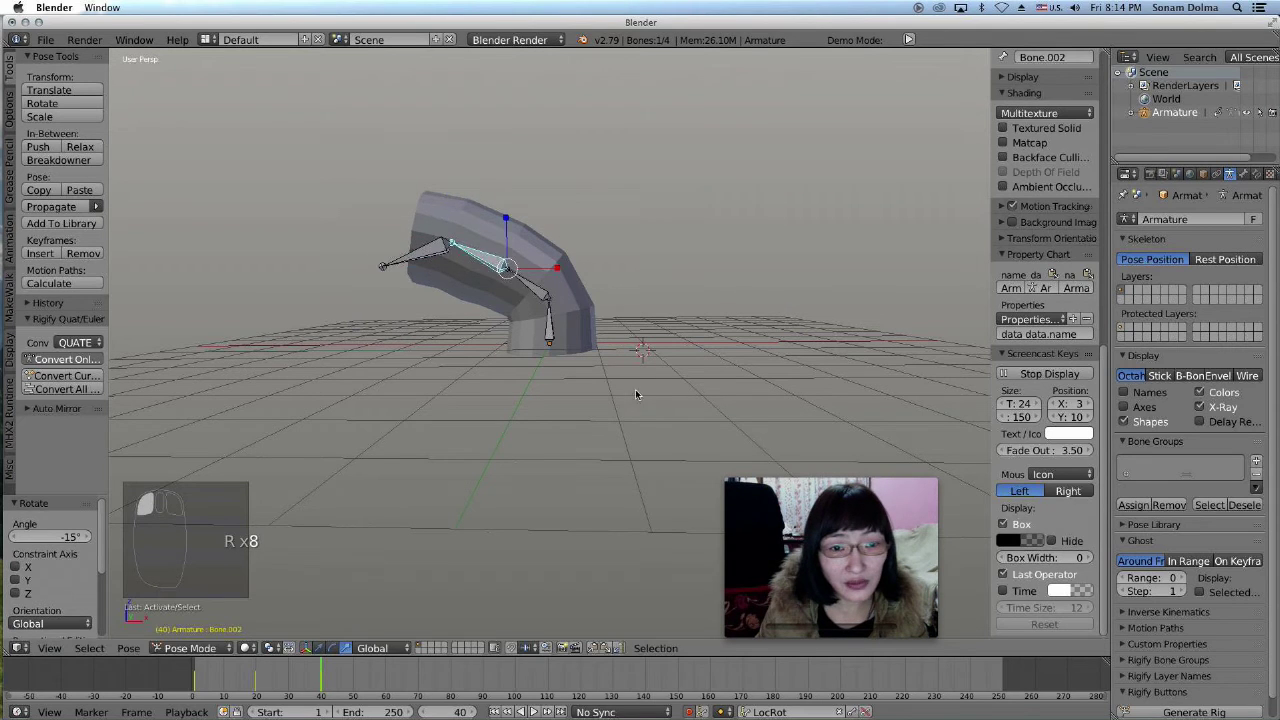
pyautogui.press('r')
pyautogui.click(617, 351)
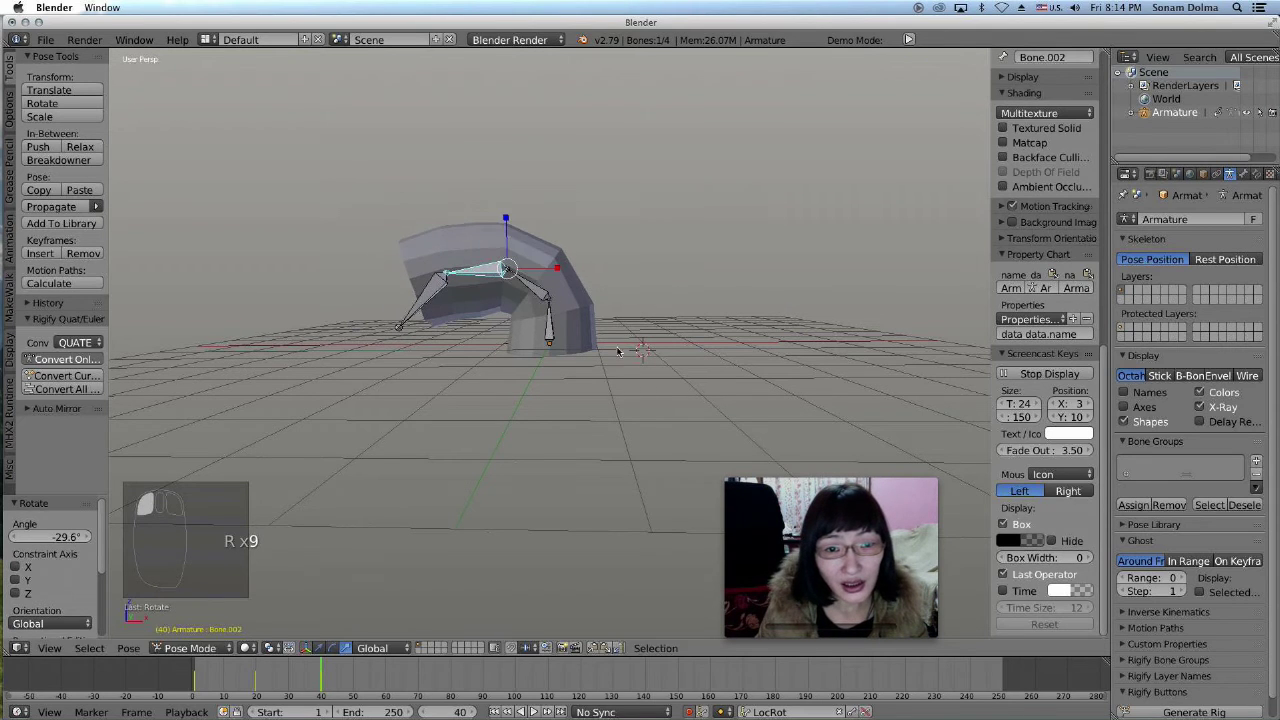
# At frame 60, rotate the third bone from the base back upward and the second bone by about 47.4°
pyautogui.click(383, 683)
pyautogui.press('r')
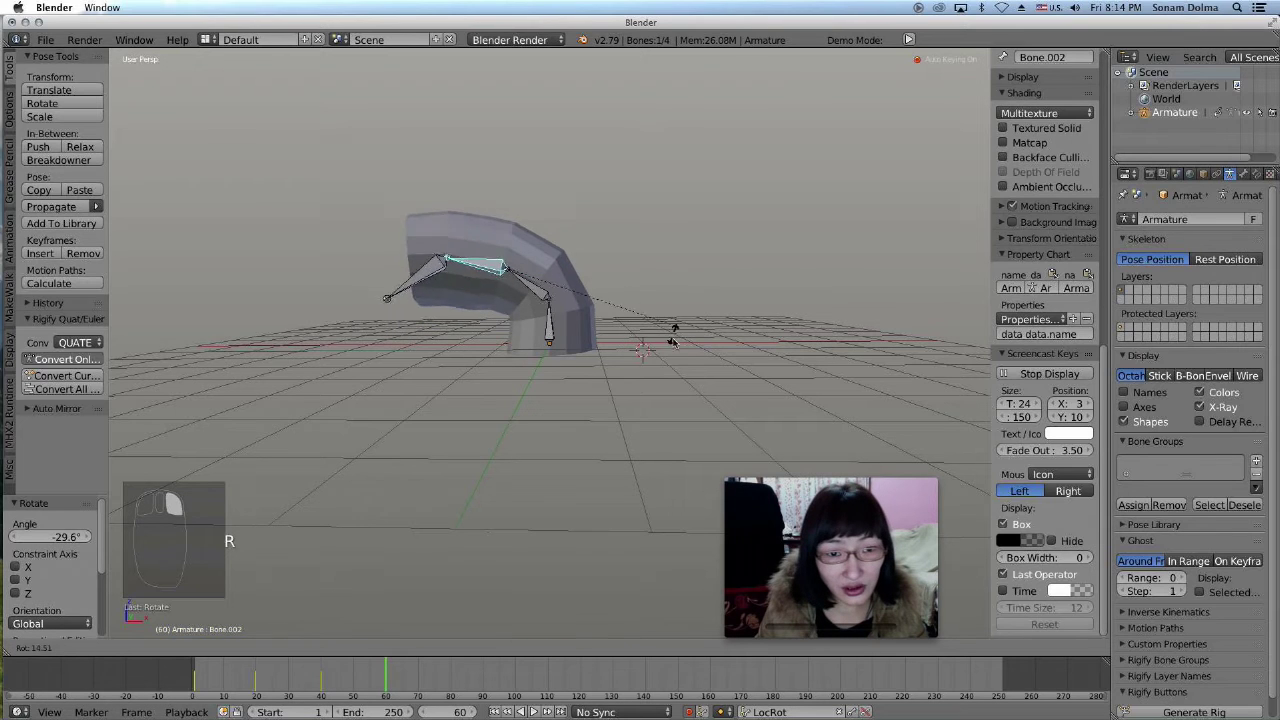
pyautogui.click(578, 305)
pyautogui.click(532, 293)
pyautogui.press('r')
pyautogui.press('r')
pyautogui.click(700, 408)
# Play the bending animation from frame 1 and stop it
pyautogui.click(494, 712)
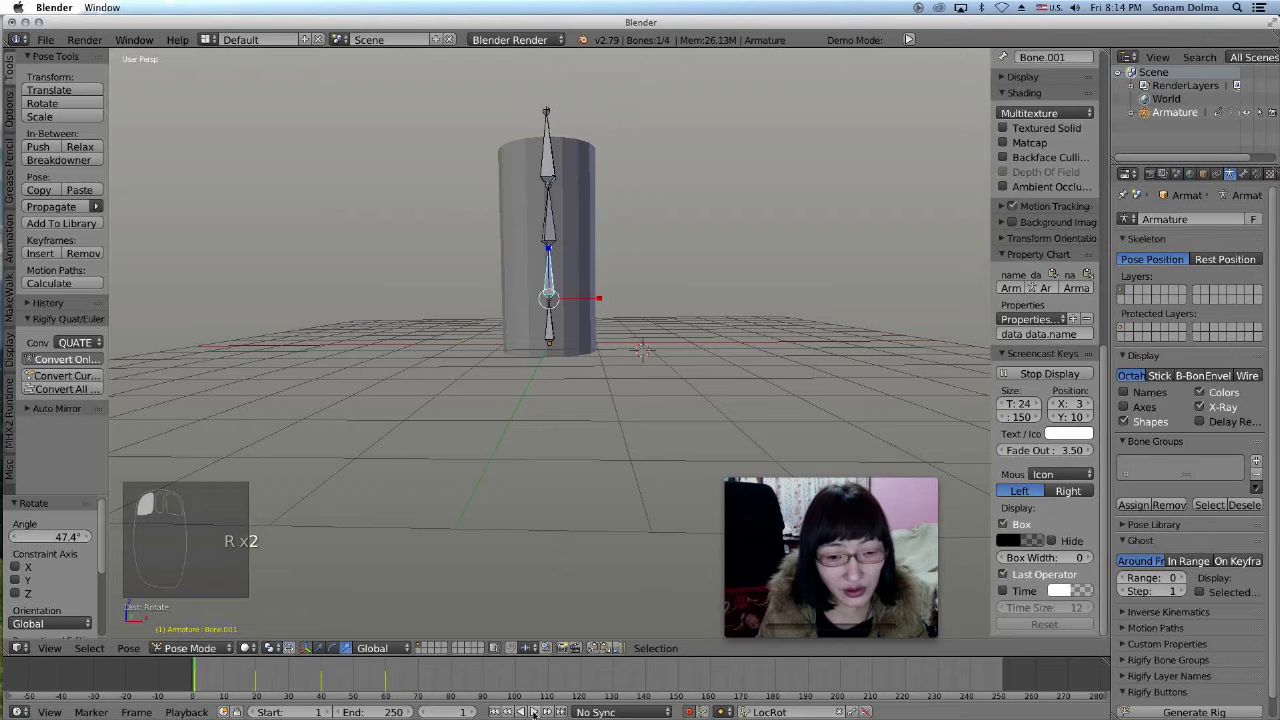
pyautogui.click(533, 712)
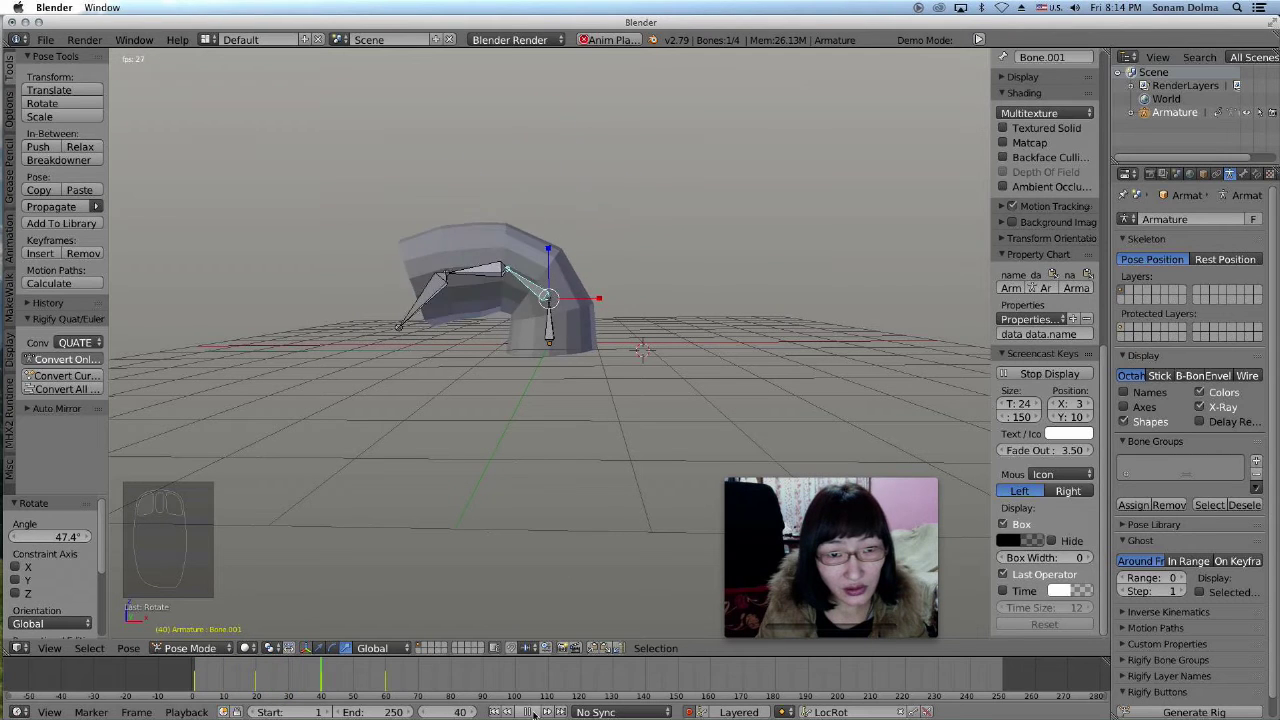
pyautogui.click(533, 712)
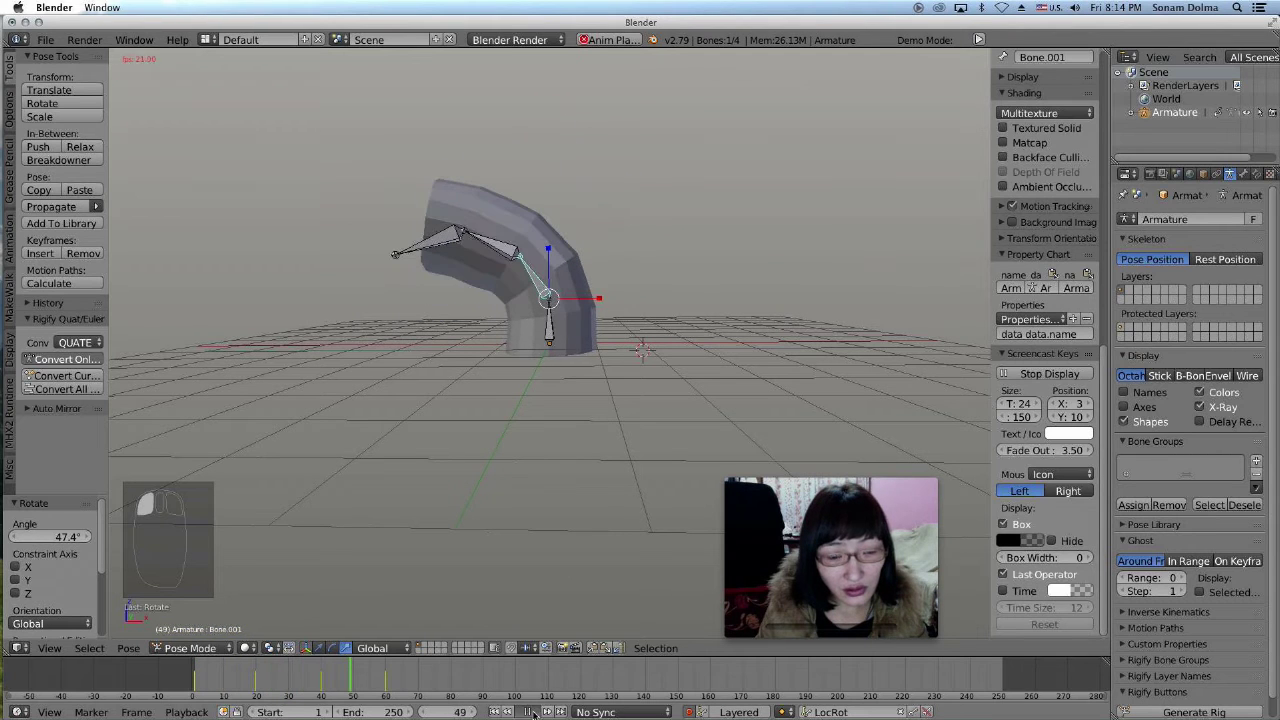
# At frame 60, bend the third bone from the base further, and rotate the second bone by about -15.3° and the top bone by about -4.1°
pyautogui.click(387, 685)
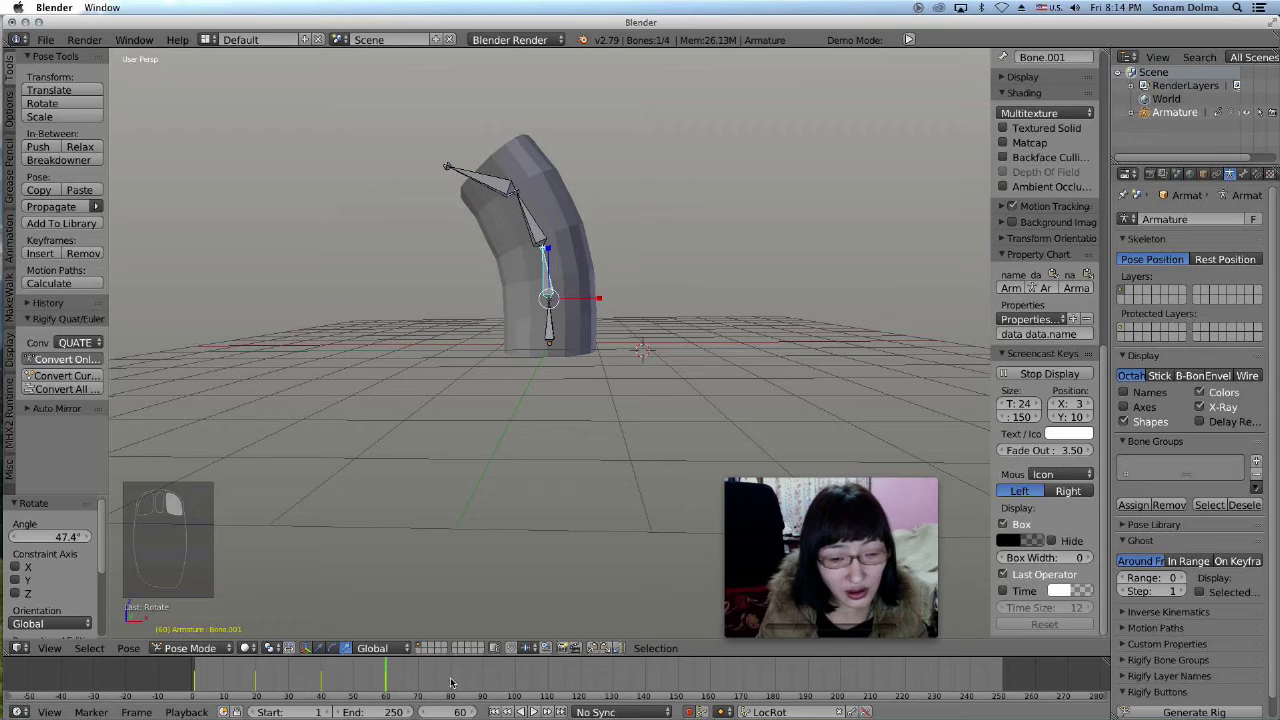
pyautogui.click(524, 212)
pyautogui.press('r')
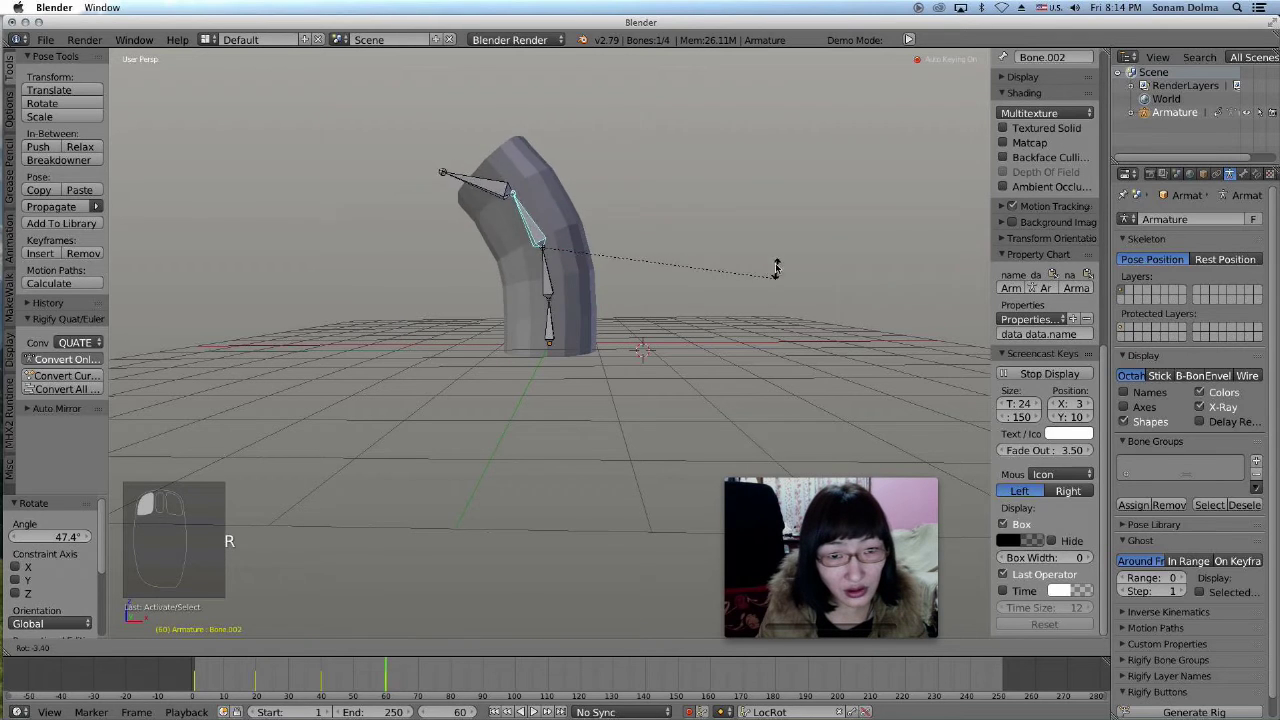
pyautogui.click(745, 236)
pyautogui.click(549, 288)
pyautogui.press('r')
pyautogui.click(786, 244)
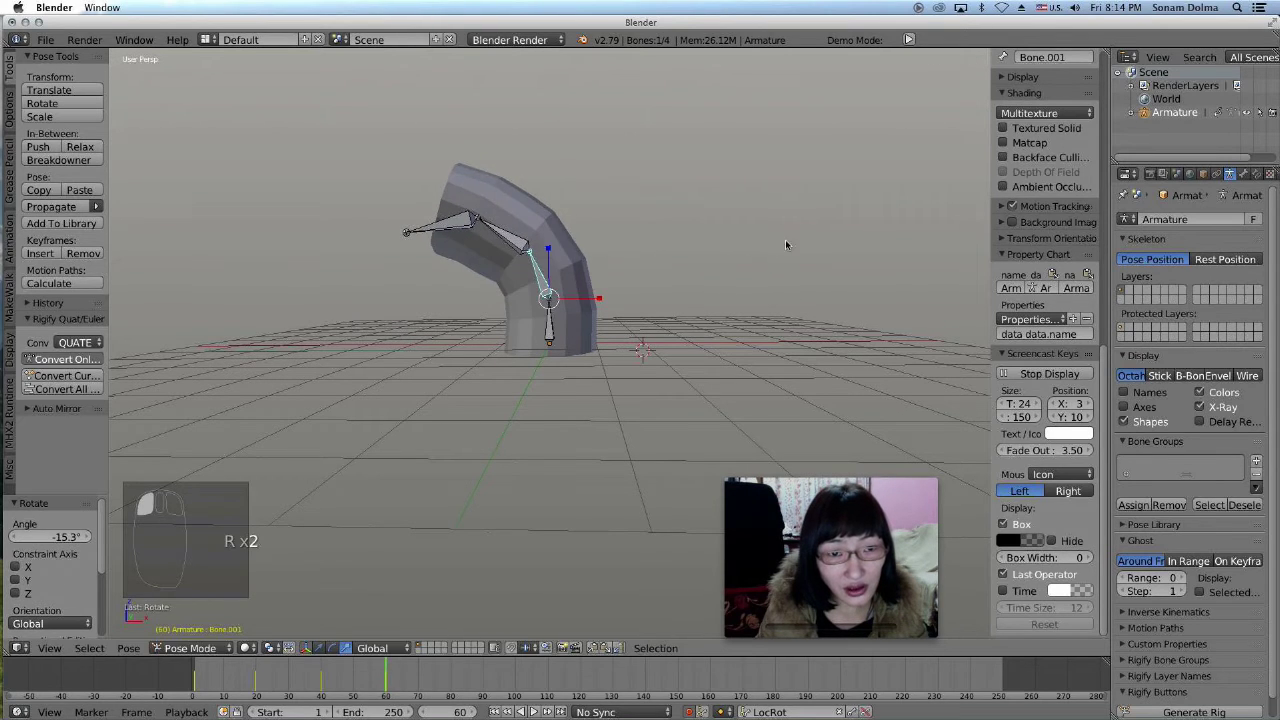
pyautogui.click(450, 226)
pyautogui.press('r')
pyautogui.click(749, 354)
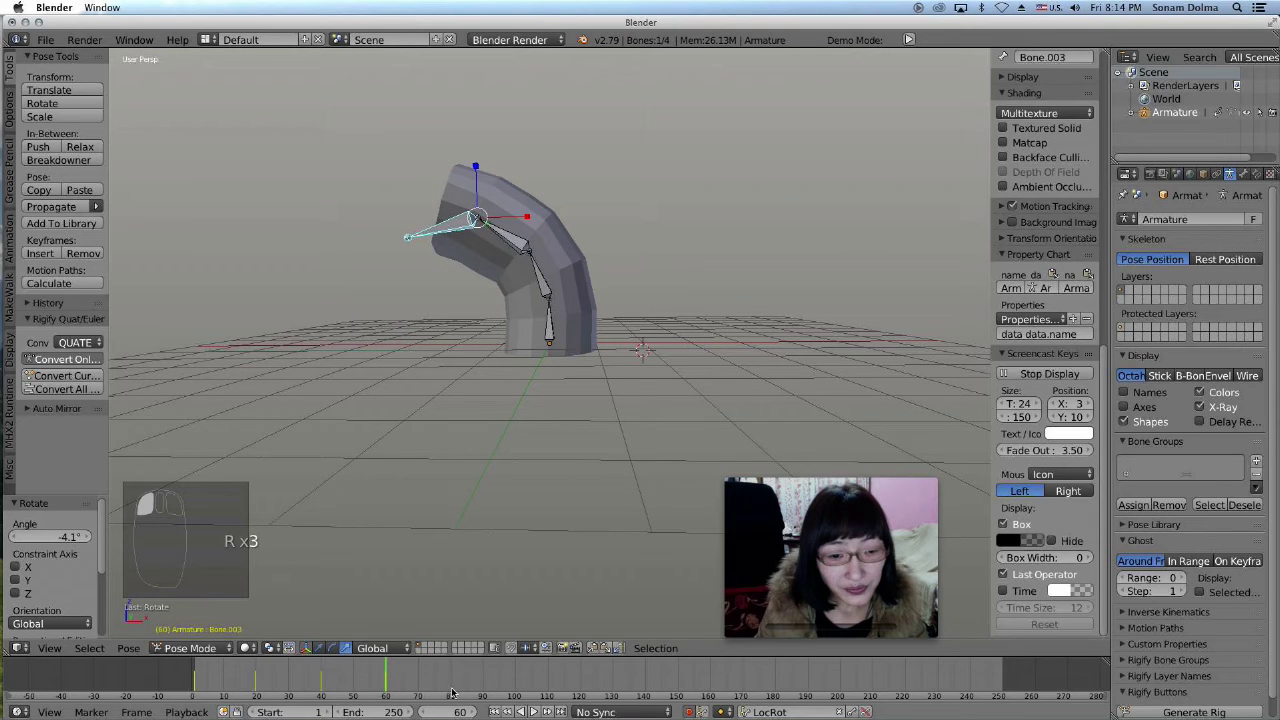
# At frame 79, rotate the second bone from the base toward the positive X side and the third bone by about 49.1°
pyautogui.click(453, 685)
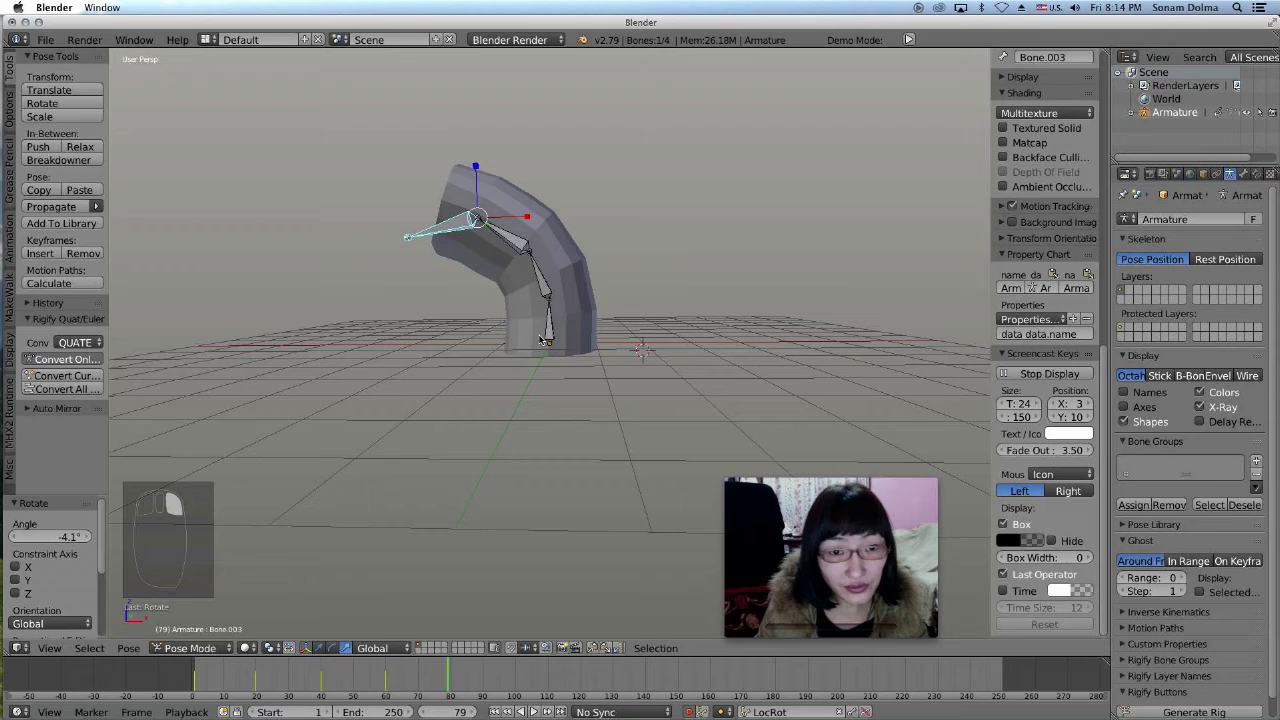
pyautogui.click(545, 290)
pyautogui.press('r')
pyautogui.click(659, 336)
pyautogui.rightClick(575, 226)
pyautogui.press('r')
pyautogui.click(660, 318)
# At frame 79, rotate the top bone by about 109°, the third bone from the base by about 28.6° and the second by about 22°
pyautogui.rightClick(622, 194)
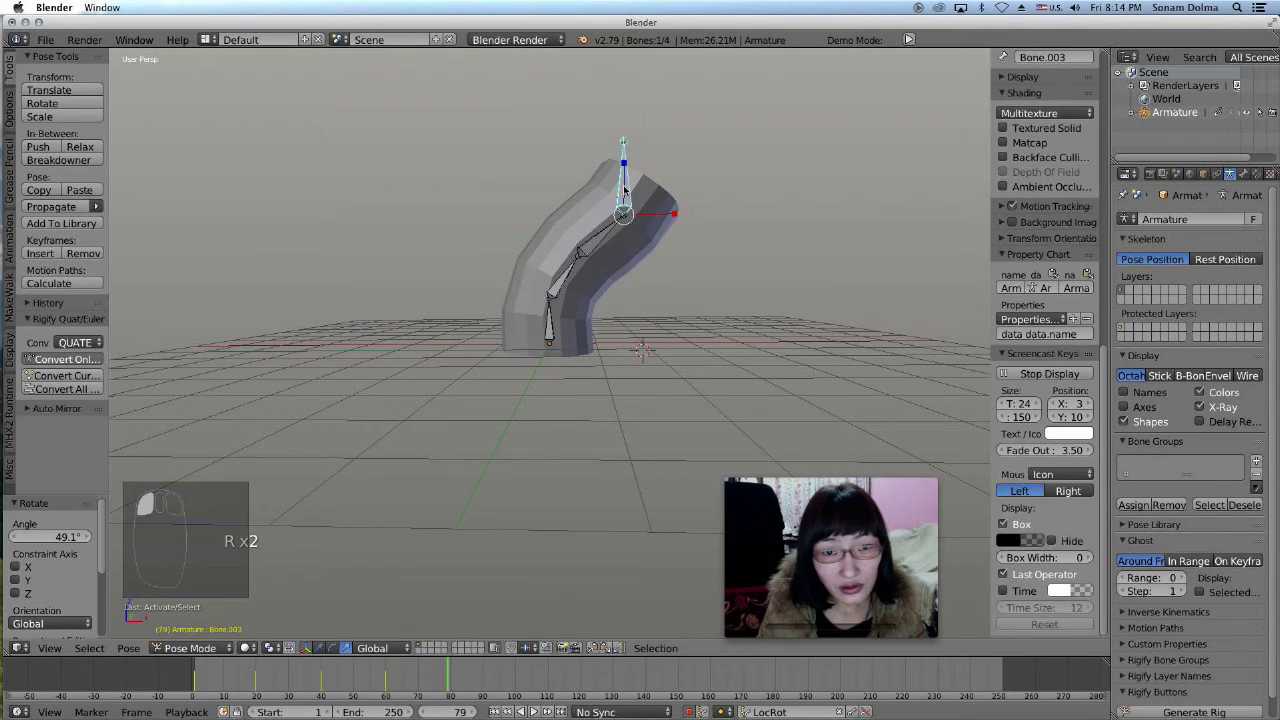
pyautogui.press('r')
pyautogui.click(614, 299)
pyautogui.click(602, 237)
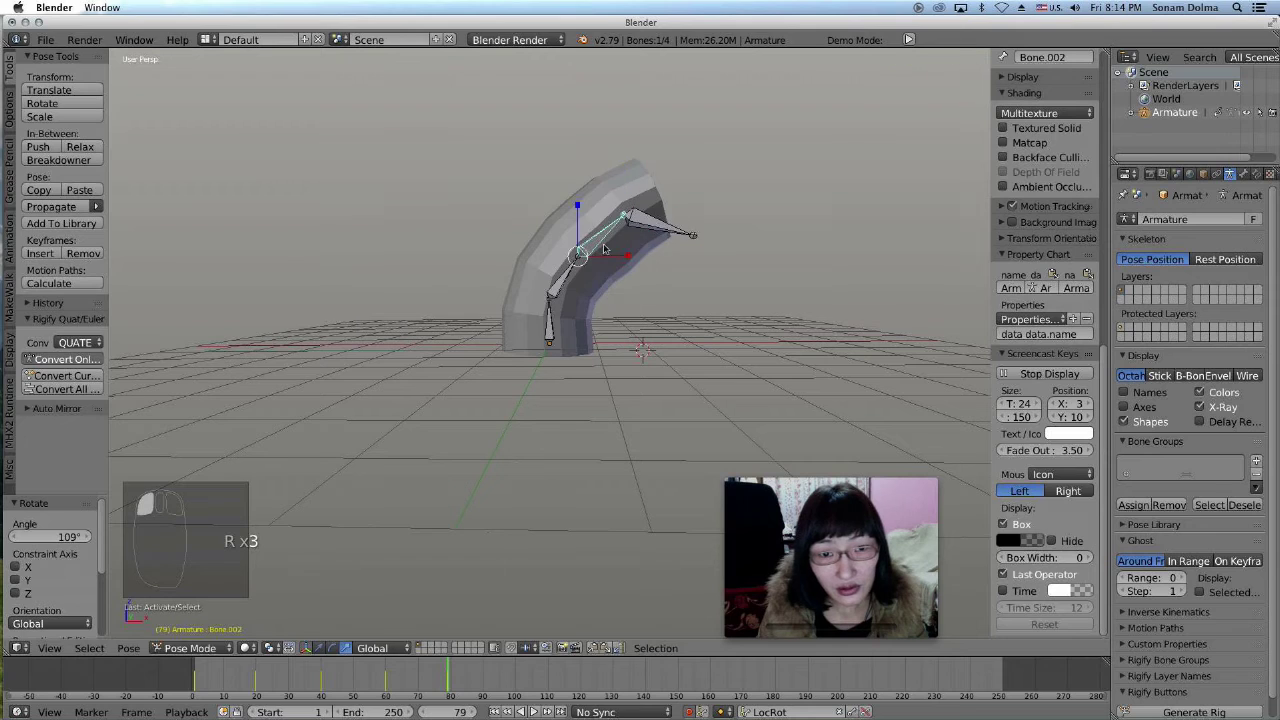
pyautogui.press('r')
pyautogui.click(718, 324)
pyautogui.rightClick(549, 300)
pyautogui.press('r')
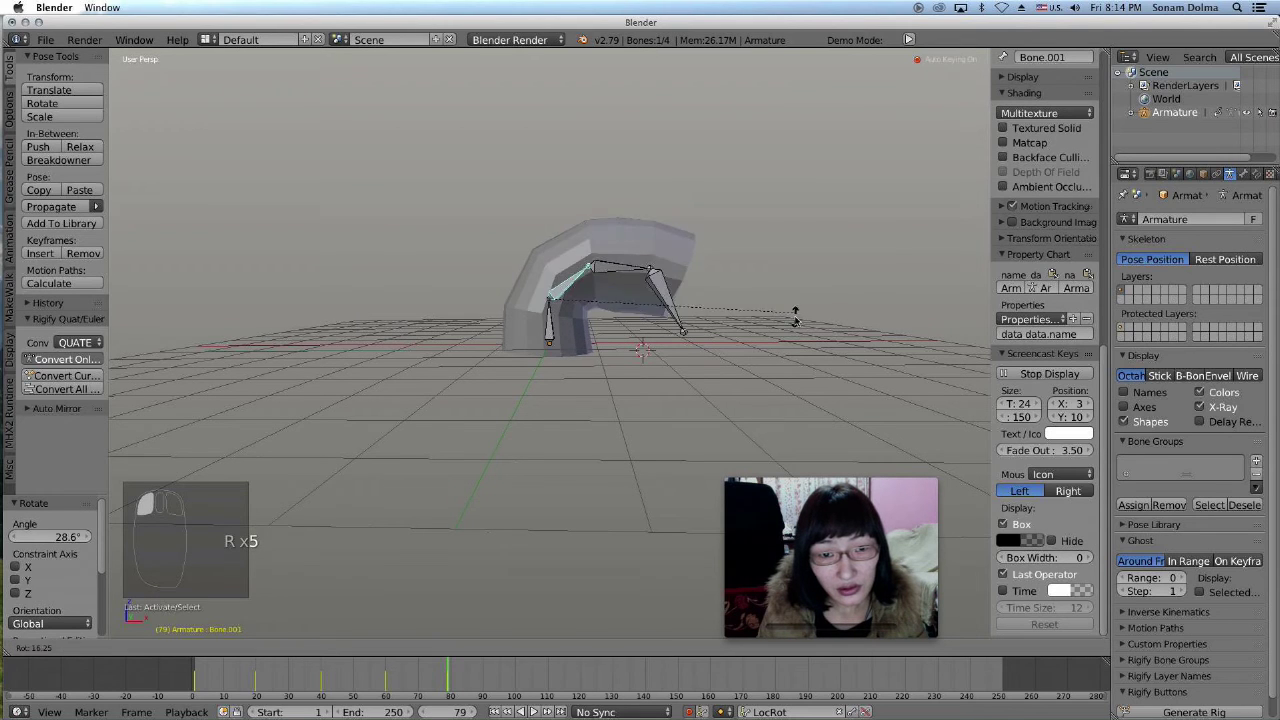
pyautogui.click(788, 336)
# Play the animation from frame 1 several times to review the cylinder's bending, and return to frame 1
pyautogui.click(494, 712)
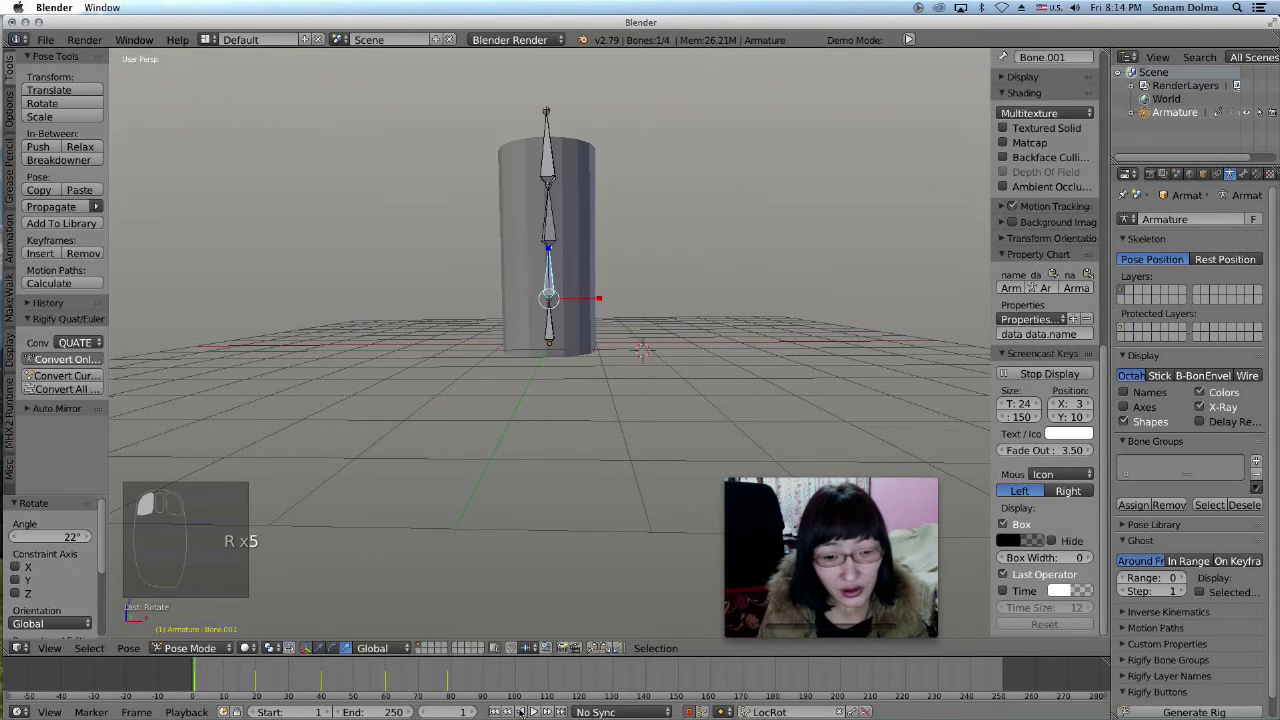
pyautogui.click(533, 712)
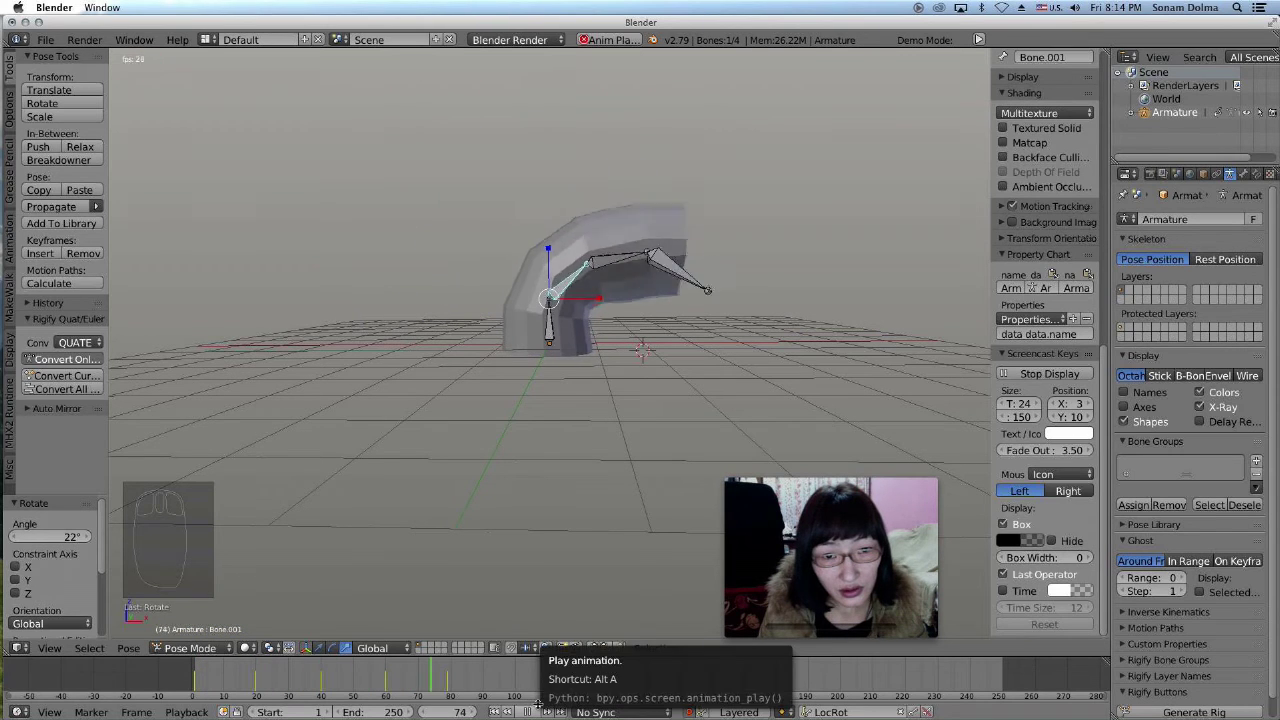
pyautogui.click(538, 705)
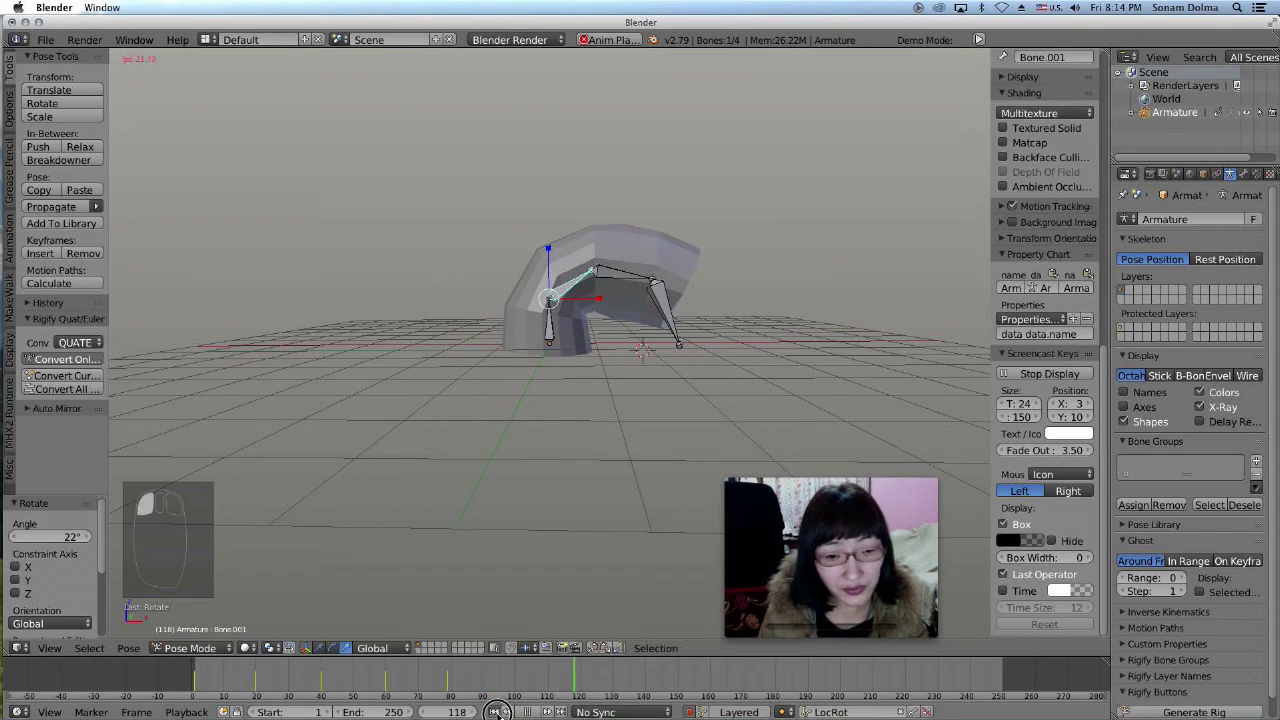
pyautogui.click(495, 712)
pyautogui.click(533, 712)
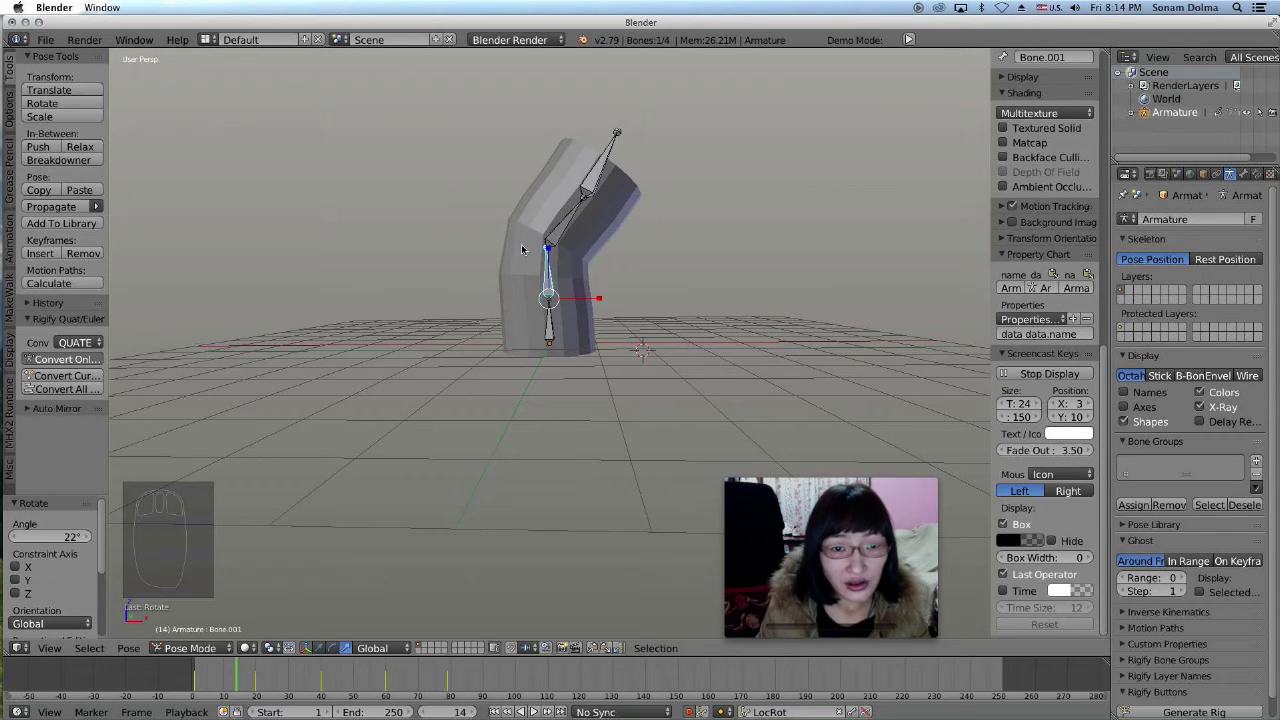
pyautogui.click(494, 712)
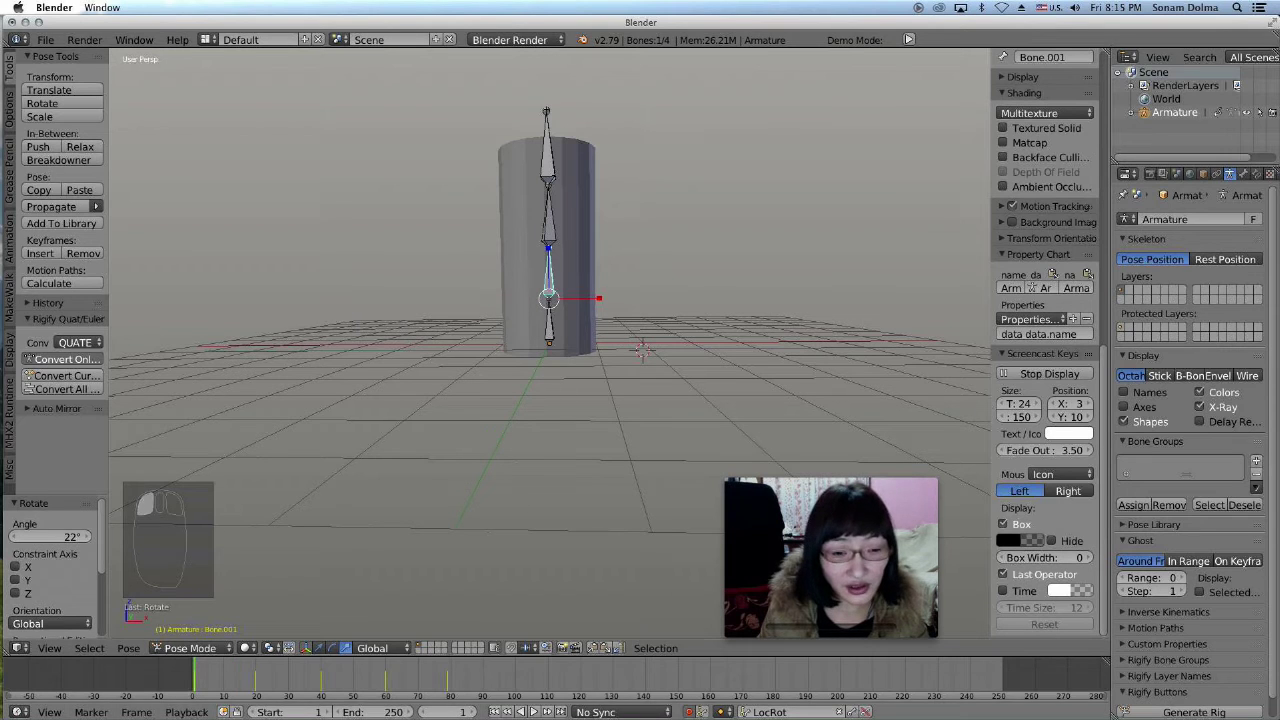
pyautogui.click(534, 712)
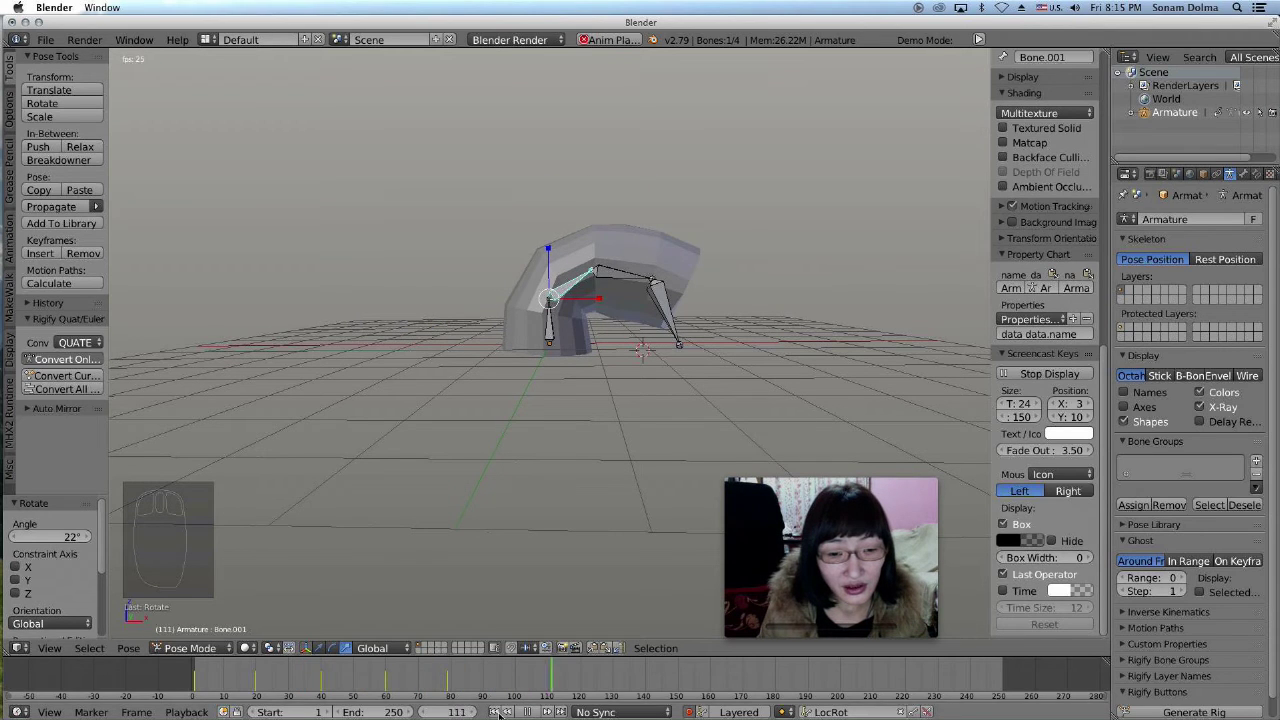
pyautogui.click(494, 712)
pyautogui.click(520, 712)
pyautogui.click(520, 712)
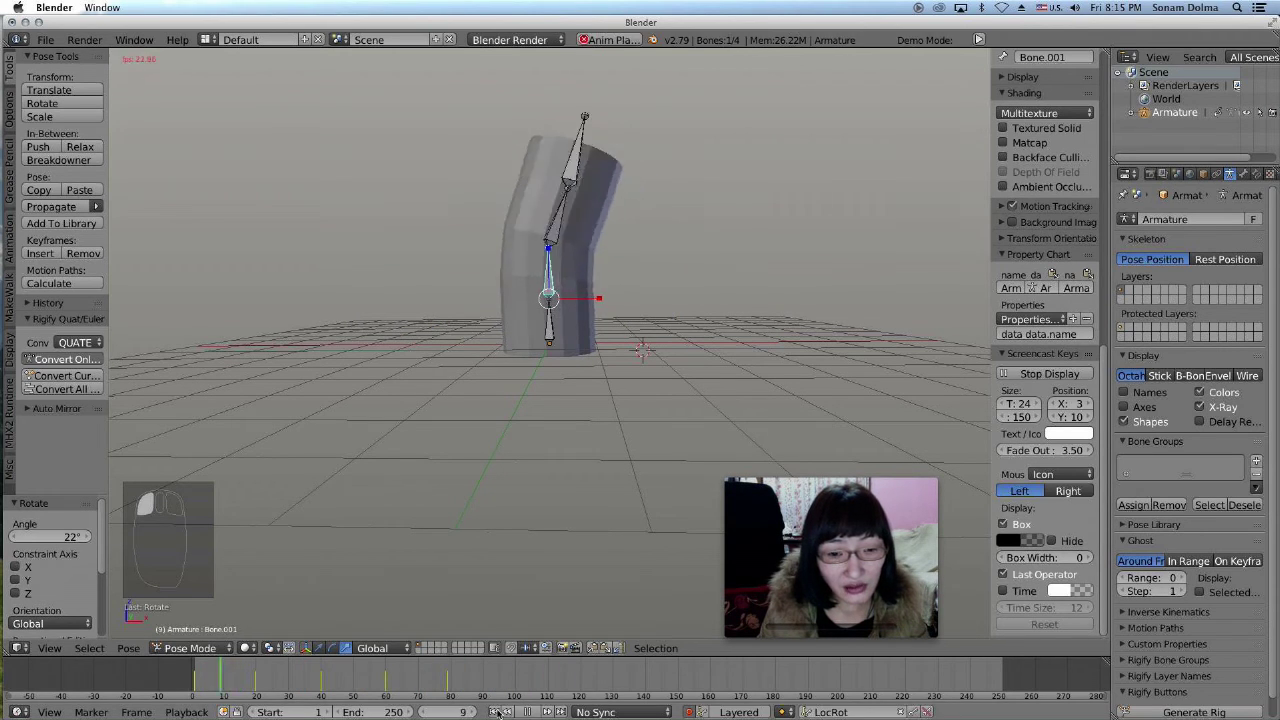
pyautogui.click(521, 712)
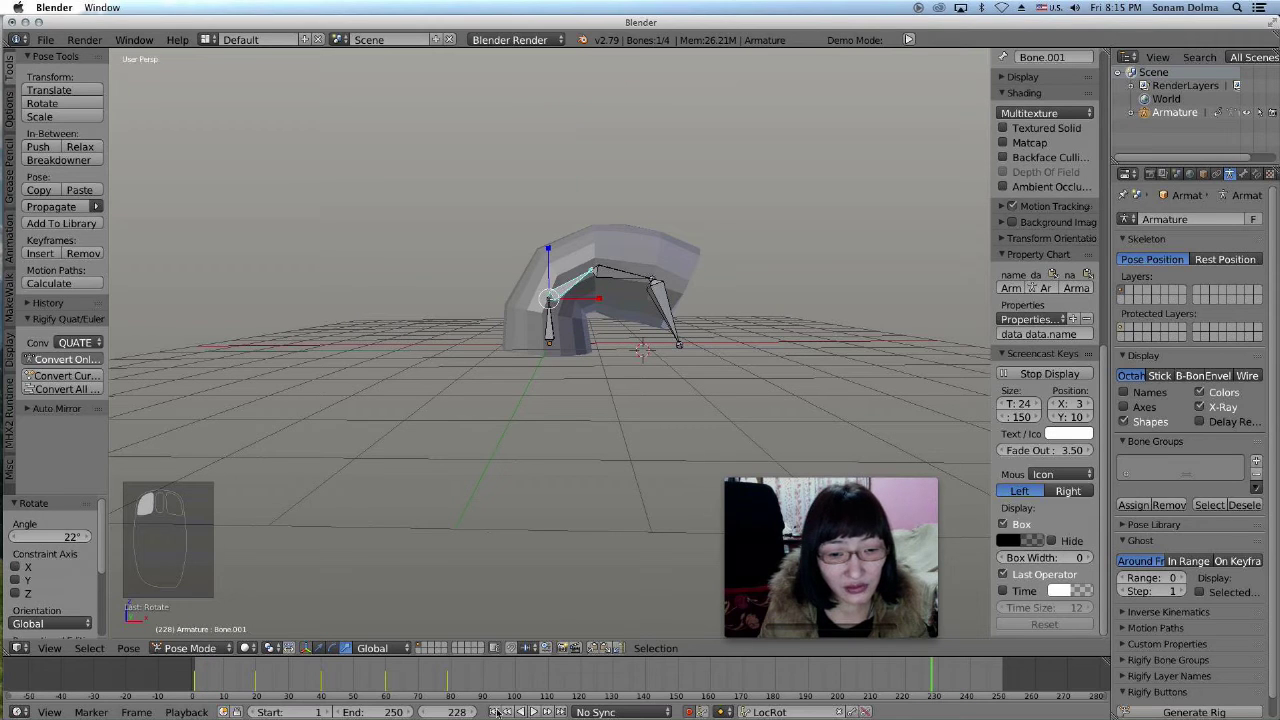
pyautogui.click(495, 712)
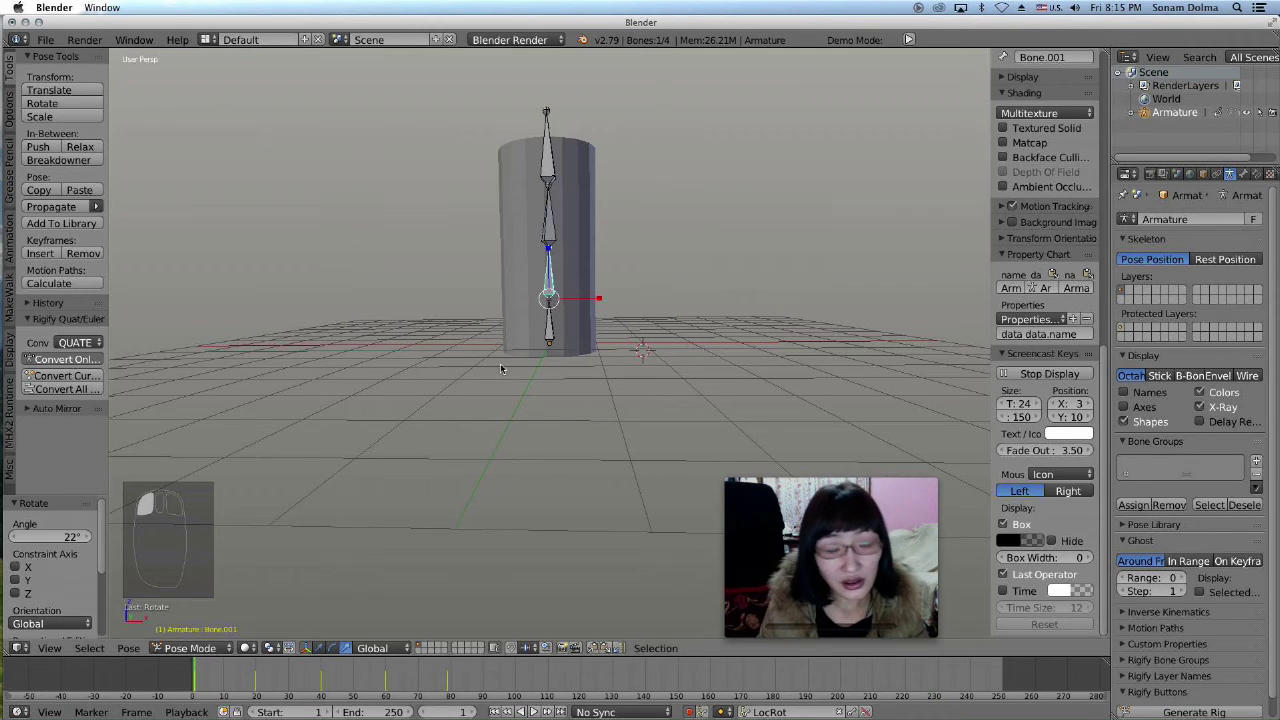
# Leave Pose Mode for Object Mode, open the cylinder in Edit Mode and select a single vertex on its lowest loop above the base
pyautogui.click(190, 648)
pyautogui.click(190, 648)
pyautogui.click(192, 649)
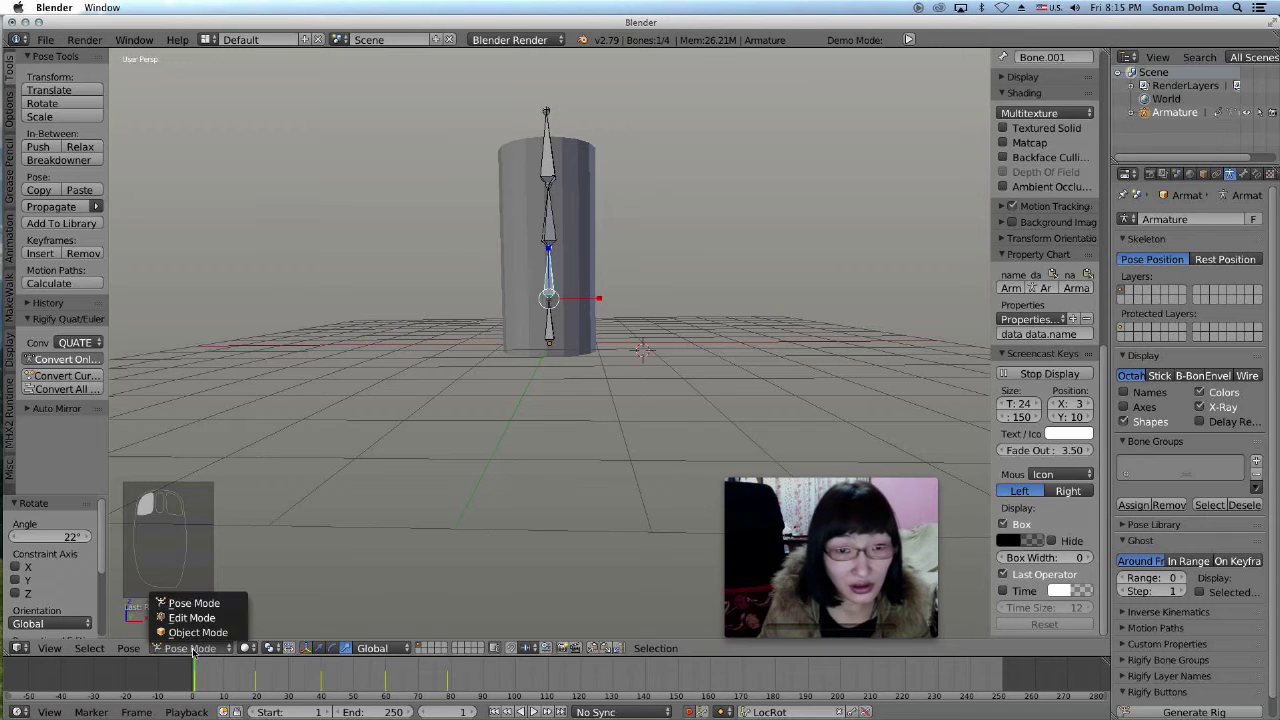
pyautogui.click(198, 632)
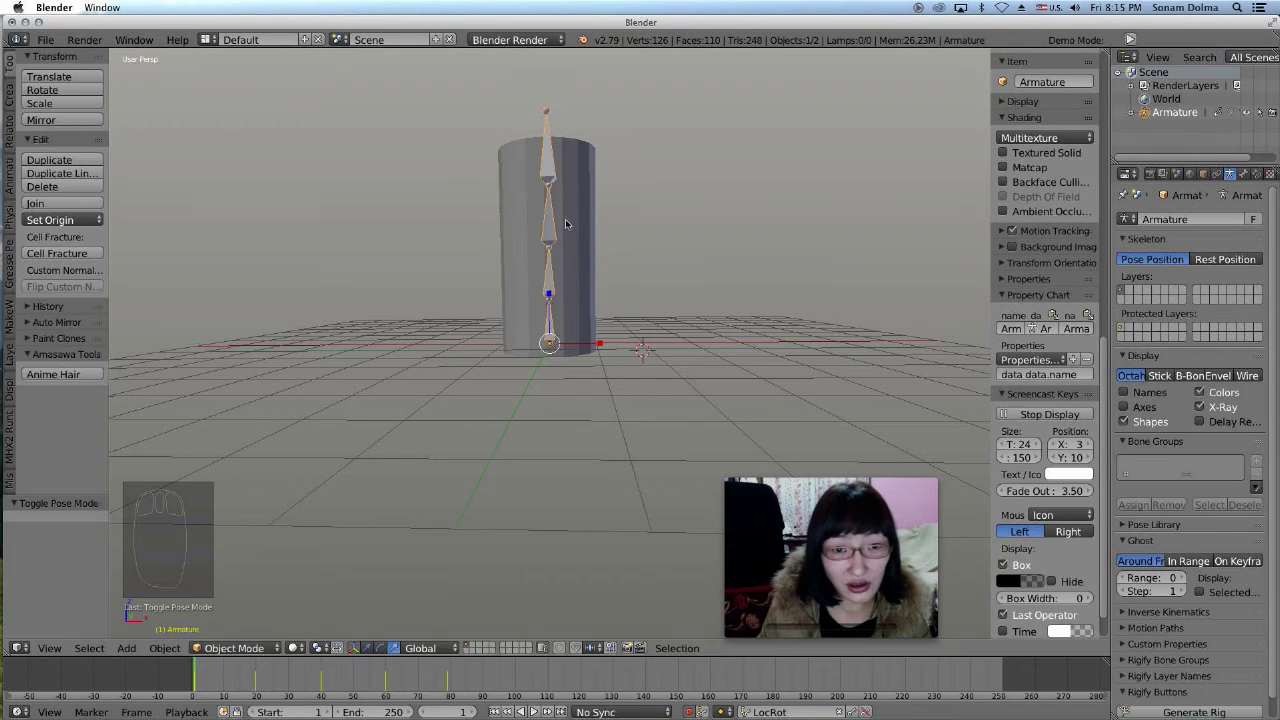
pyautogui.rightClick(578, 220)
pyautogui.click(226, 648)
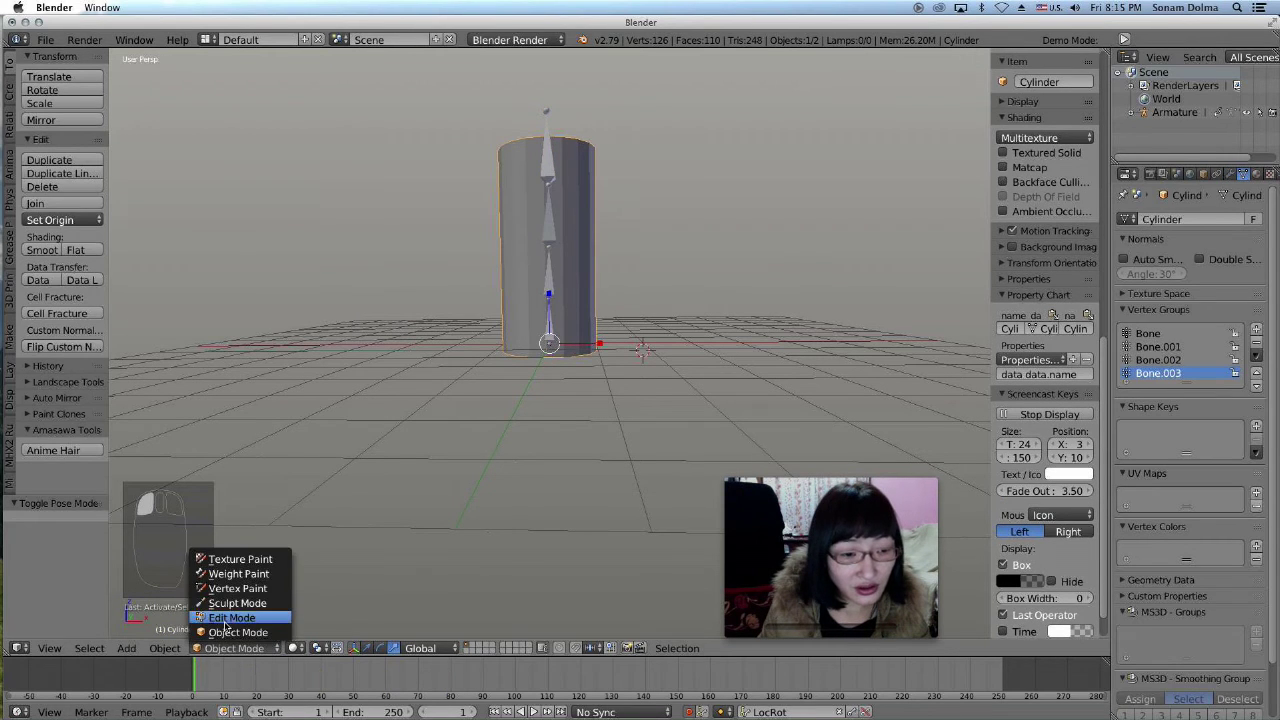
pyautogui.click(226, 617)
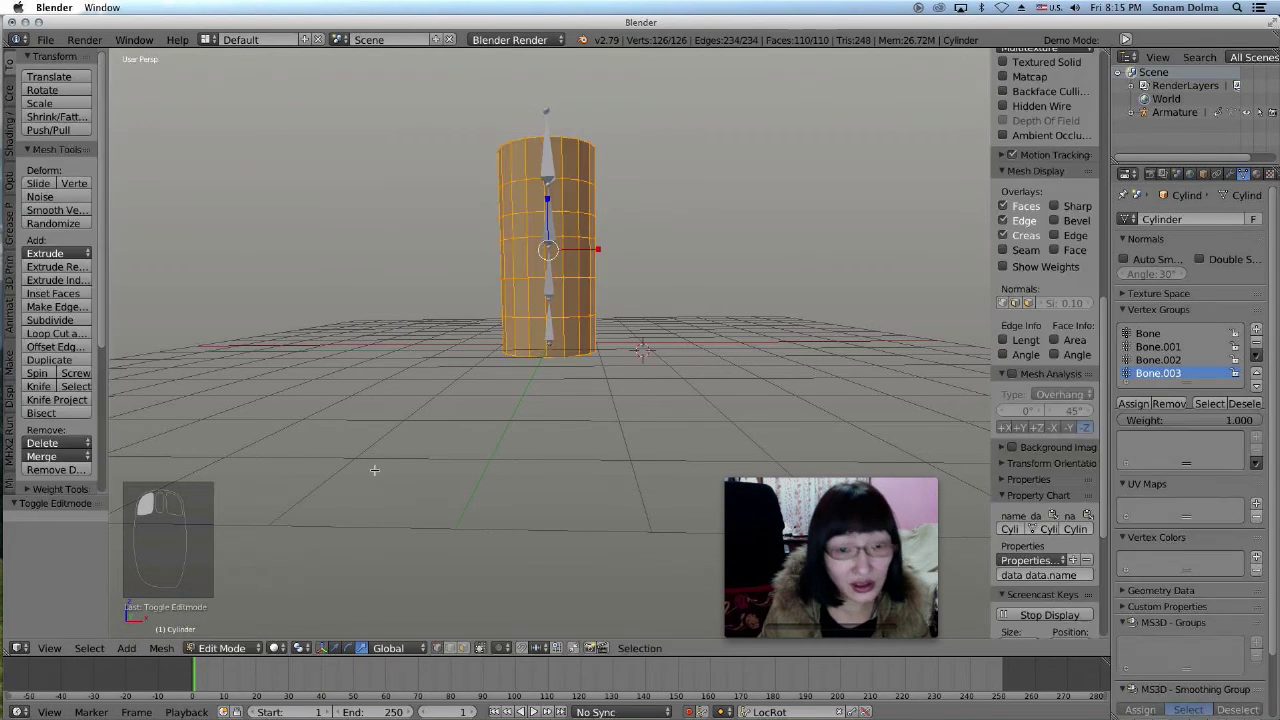
pyautogui.rightClick(575, 317)
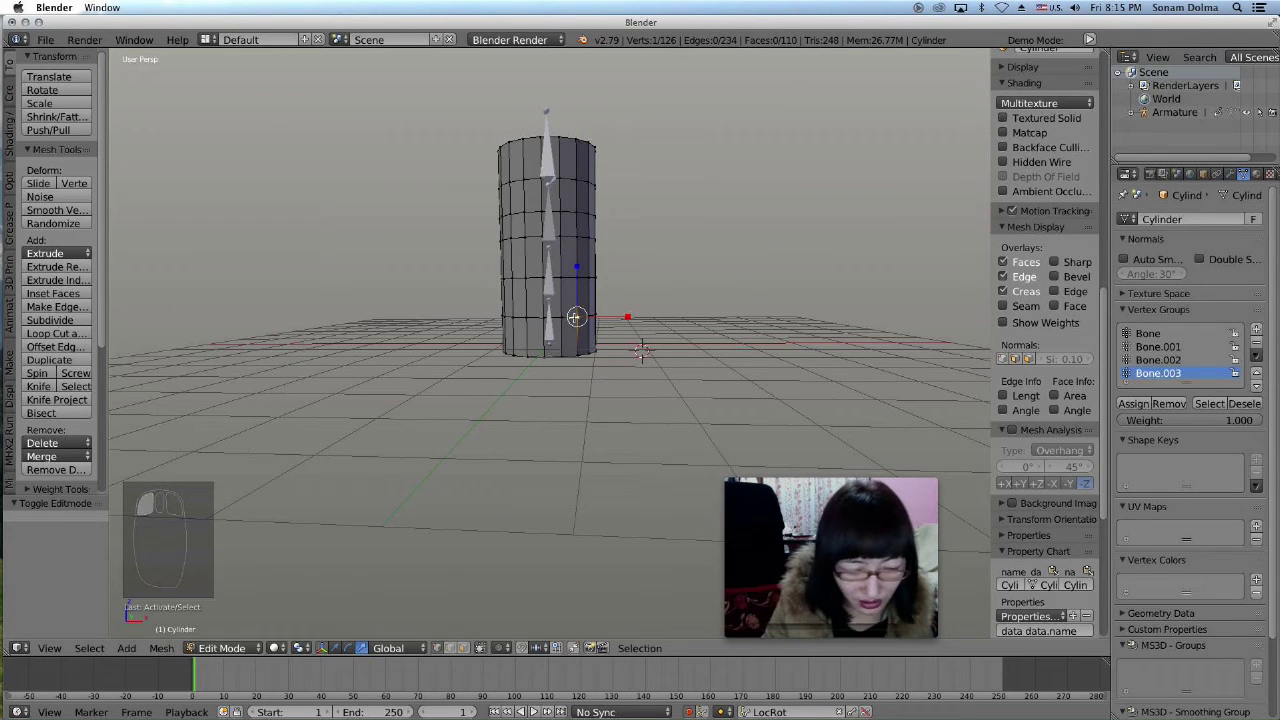
# Add a horizontal loop cut between the cylinder's lowest two inner loops and another between its second and third loops from the base
pyautogui.hotkey('ctrl', 'r')
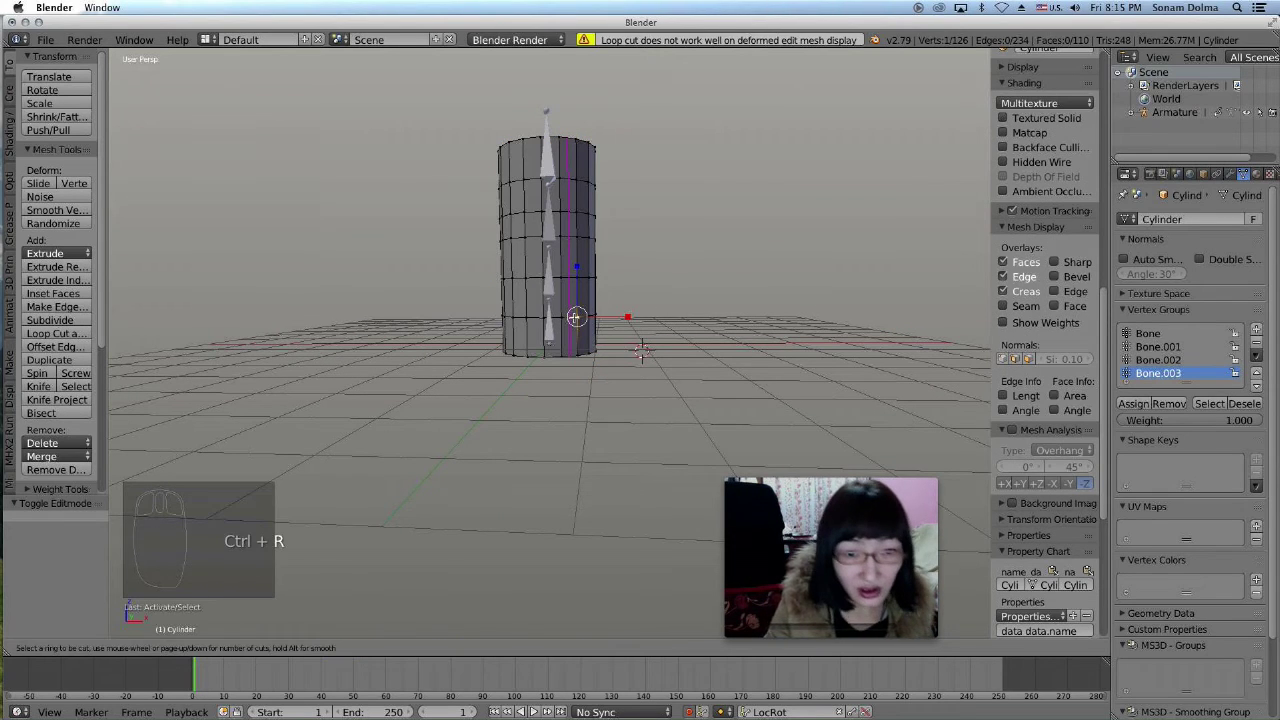
pyautogui.click(560, 306)
pyautogui.click(560, 306)
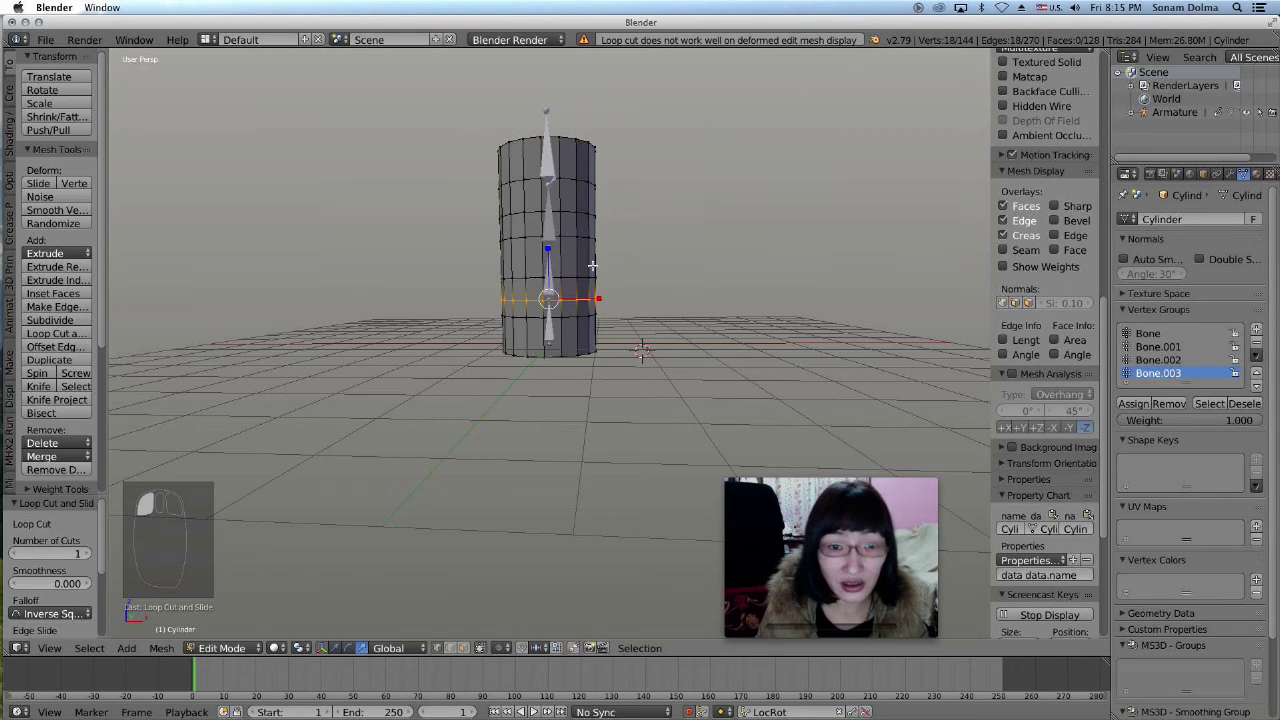
pyautogui.rightClick(588, 237)
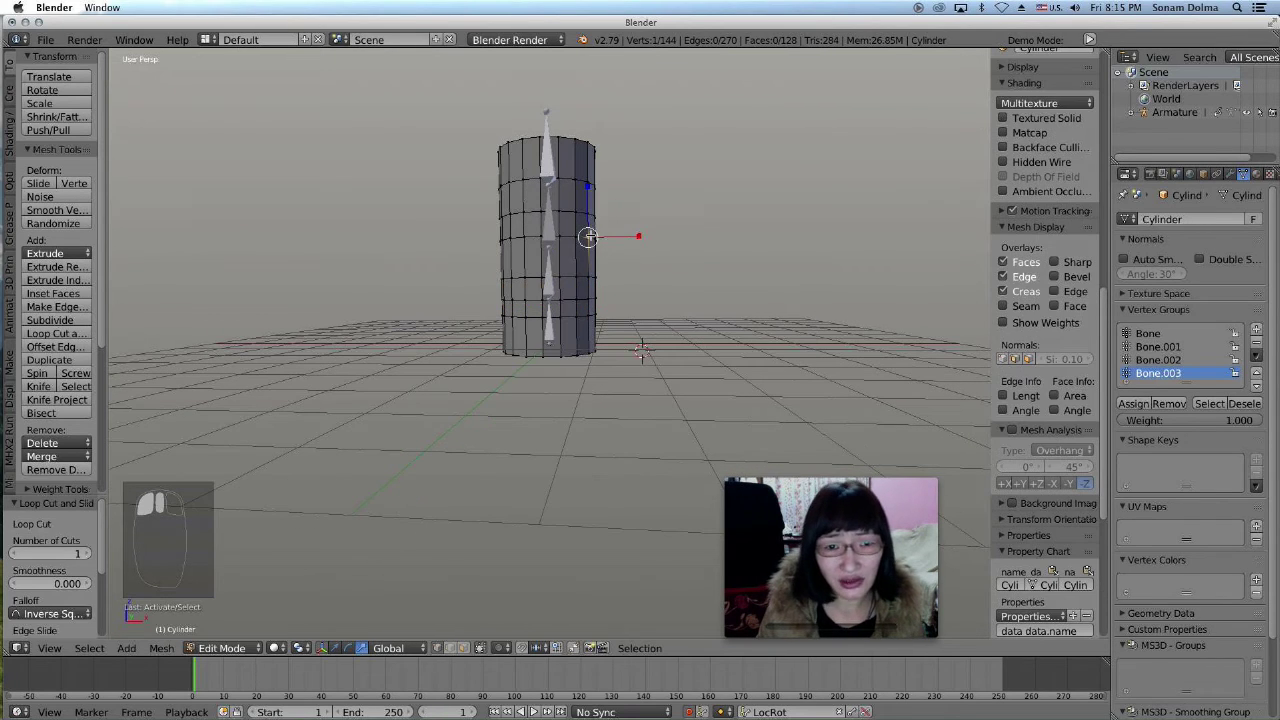
pyautogui.hotkey('ctrl', 'r')
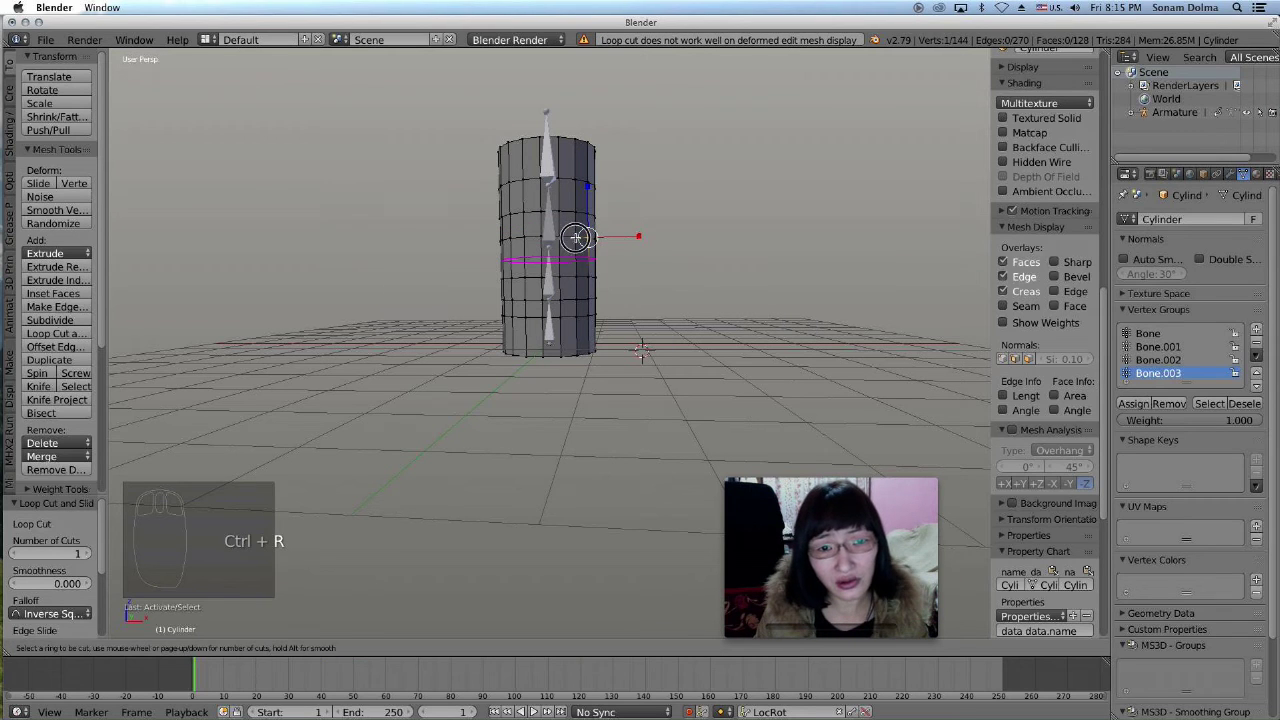
pyautogui.click(577, 237)
pyautogui.click(578, 254)
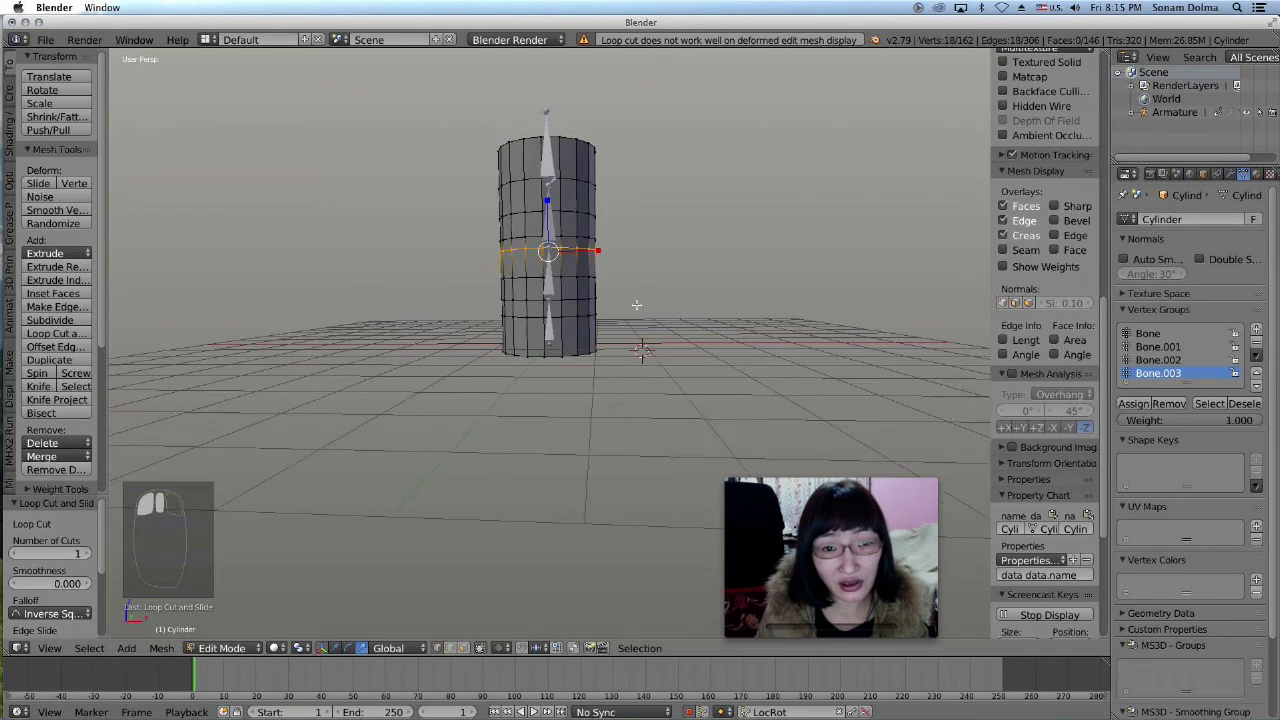
# Add a single horizontal loop cut between the cylinder's two uppermost inner loops and return to Object Mode
pyautogui.click(575, 179)
pyautogui.hotkey('ctrl', 'r')
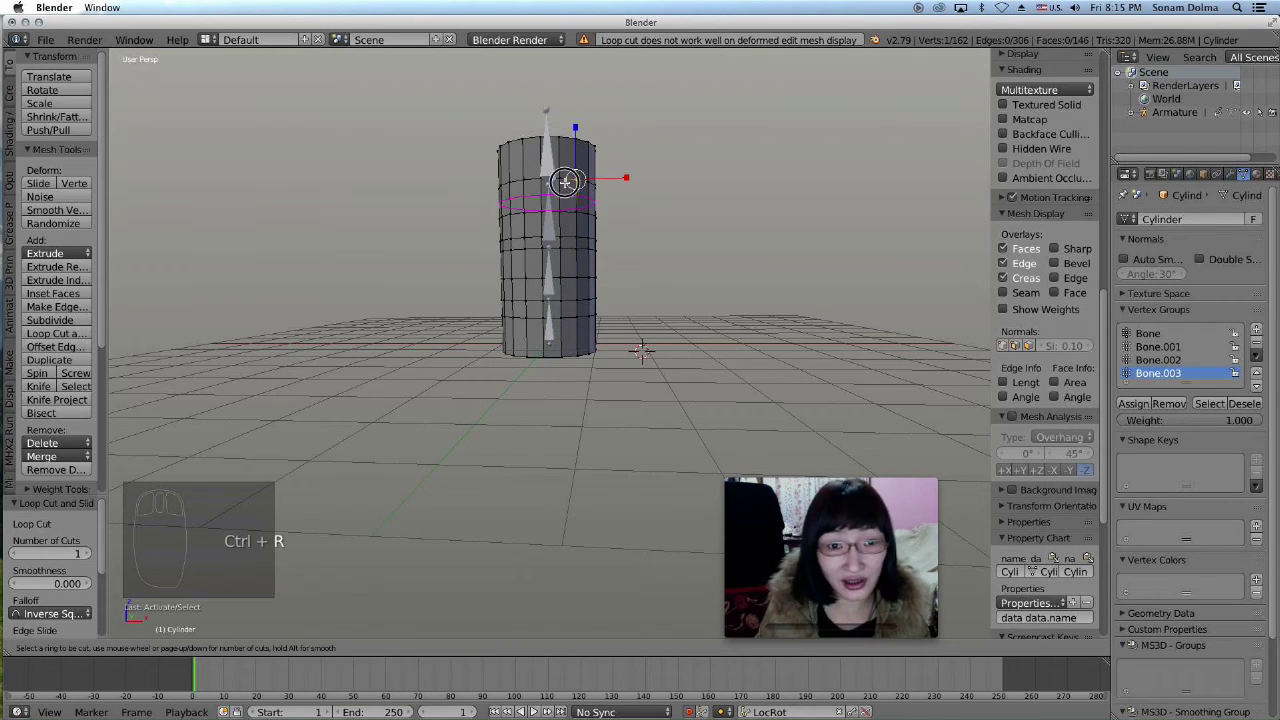
pyautogui.click(565, 181)
pyautogui.click(563, 186)
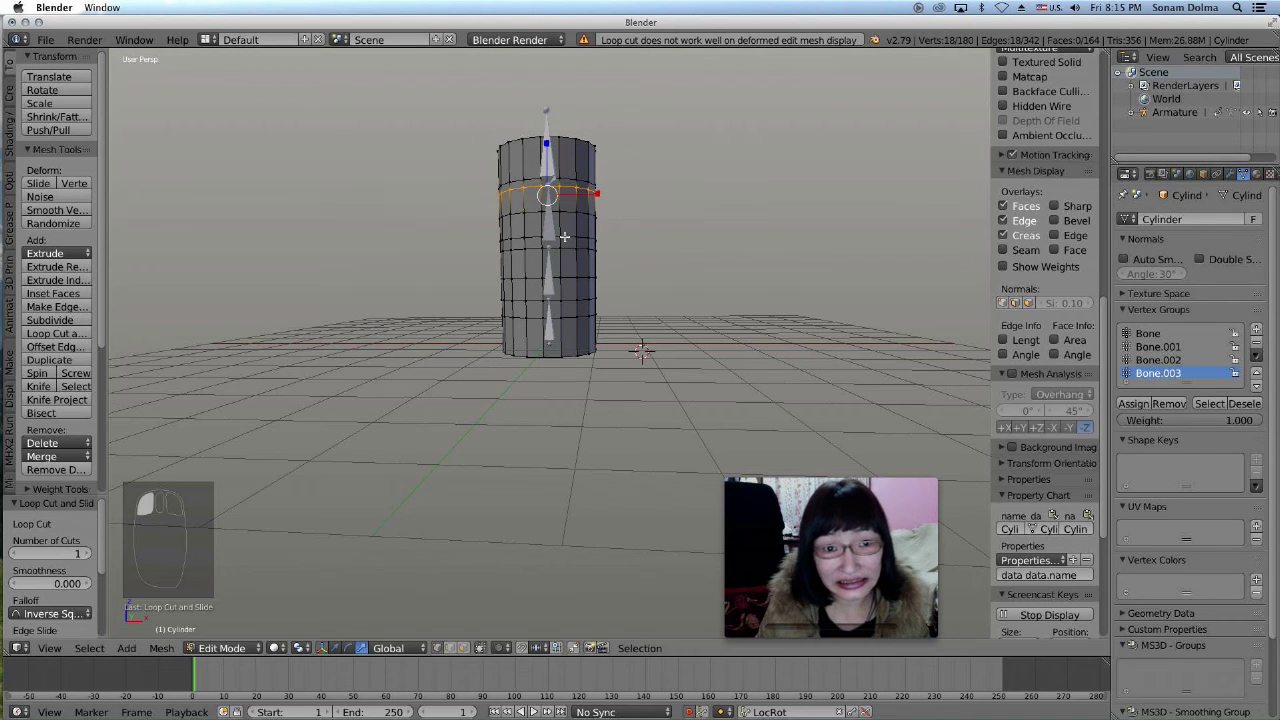
pyautogui.click(230, 648)
pyautogui.click(235, 637)
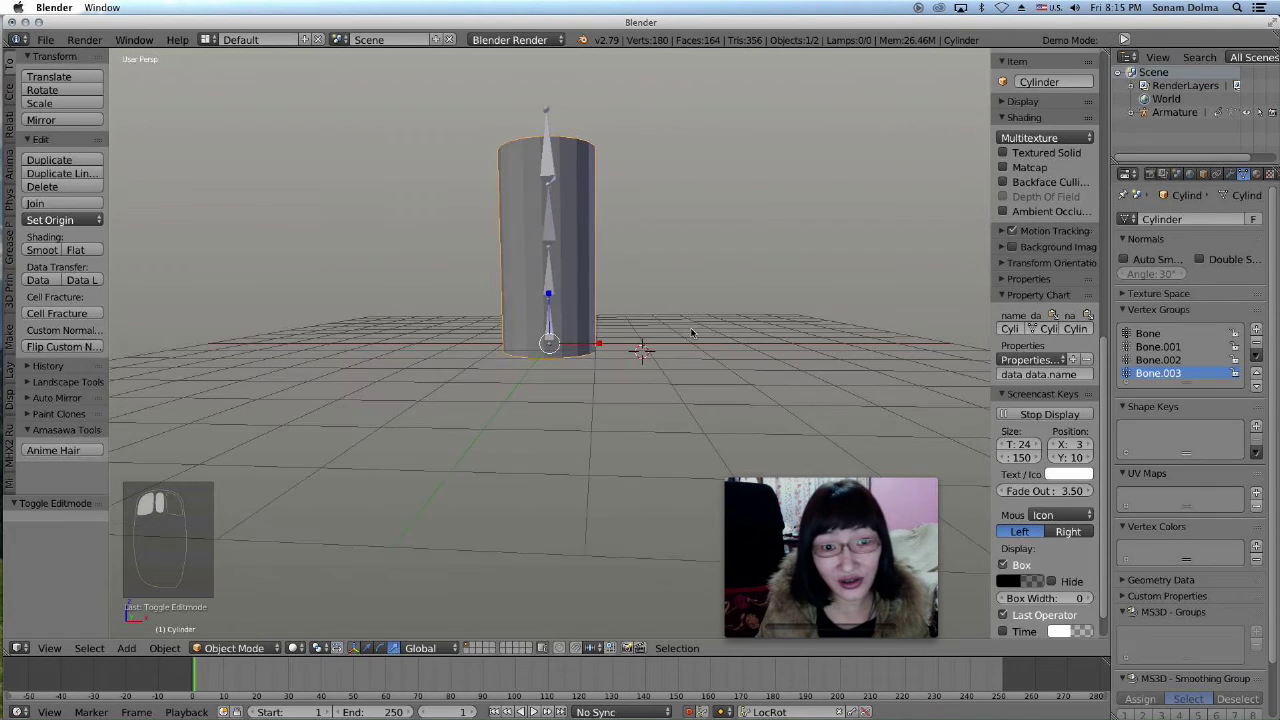
# Play the animation three times from frame 1 to review how the subdivided cylinder bends, and return to frame 1
pyautogui.click(532, 712)
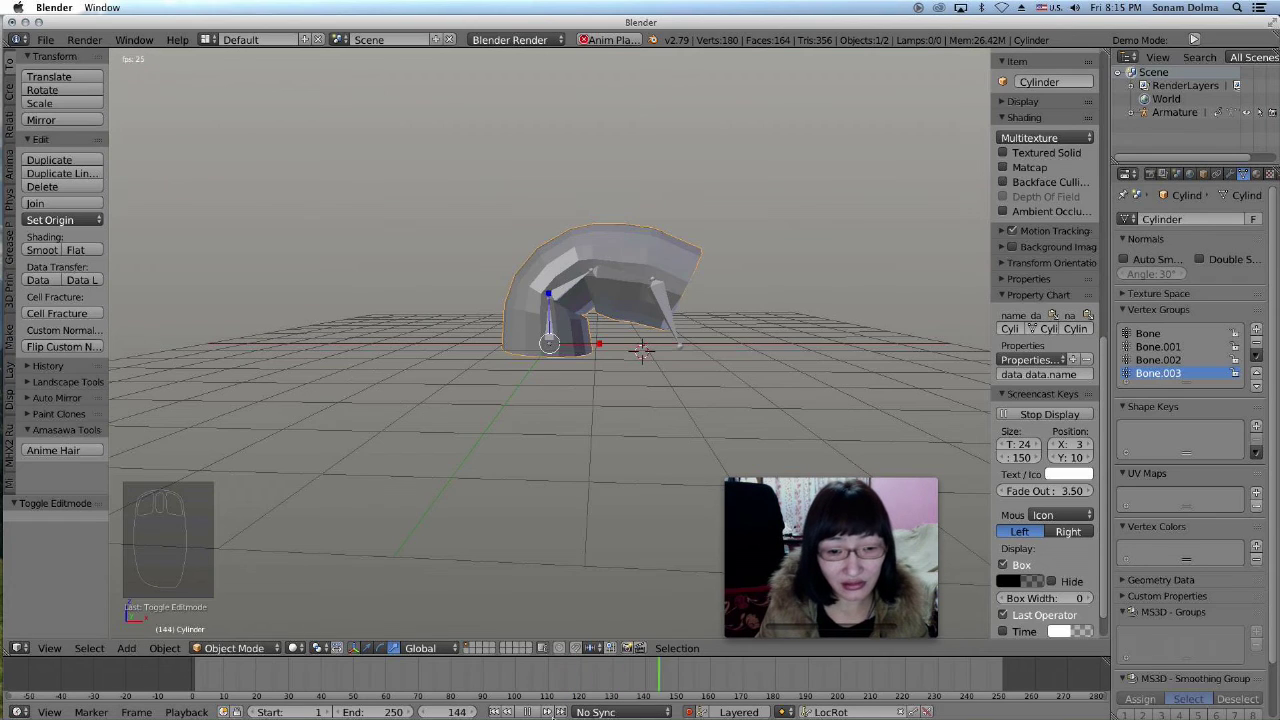
pyautogui.click(530, 712)
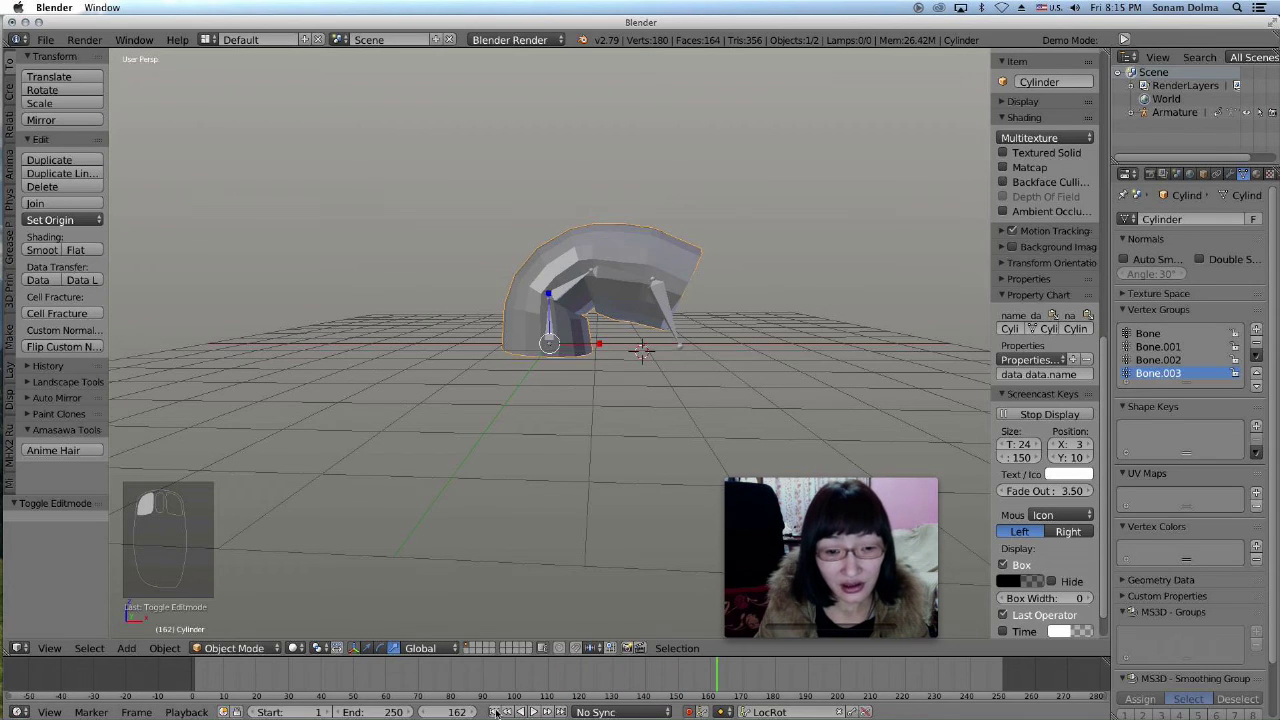
pyautogui.click(497, 712)
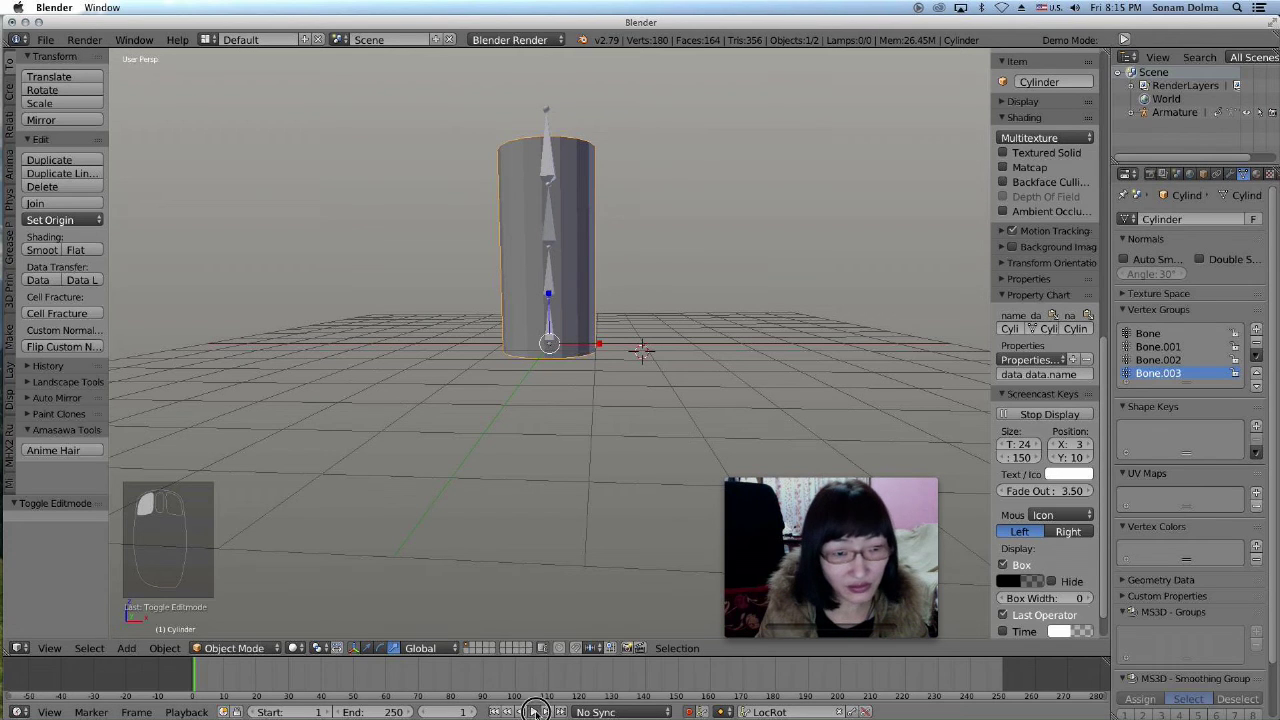
pyautogui.click(533, 712)
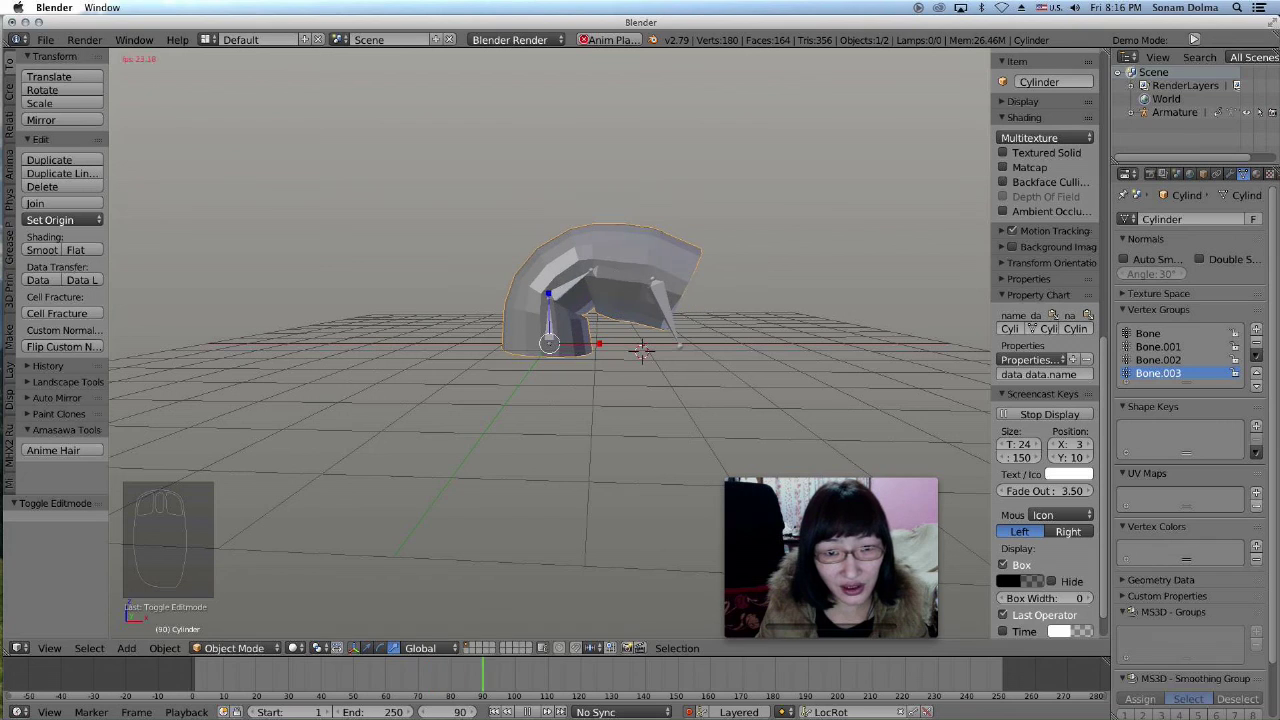
pyautogui.click(533, 712)
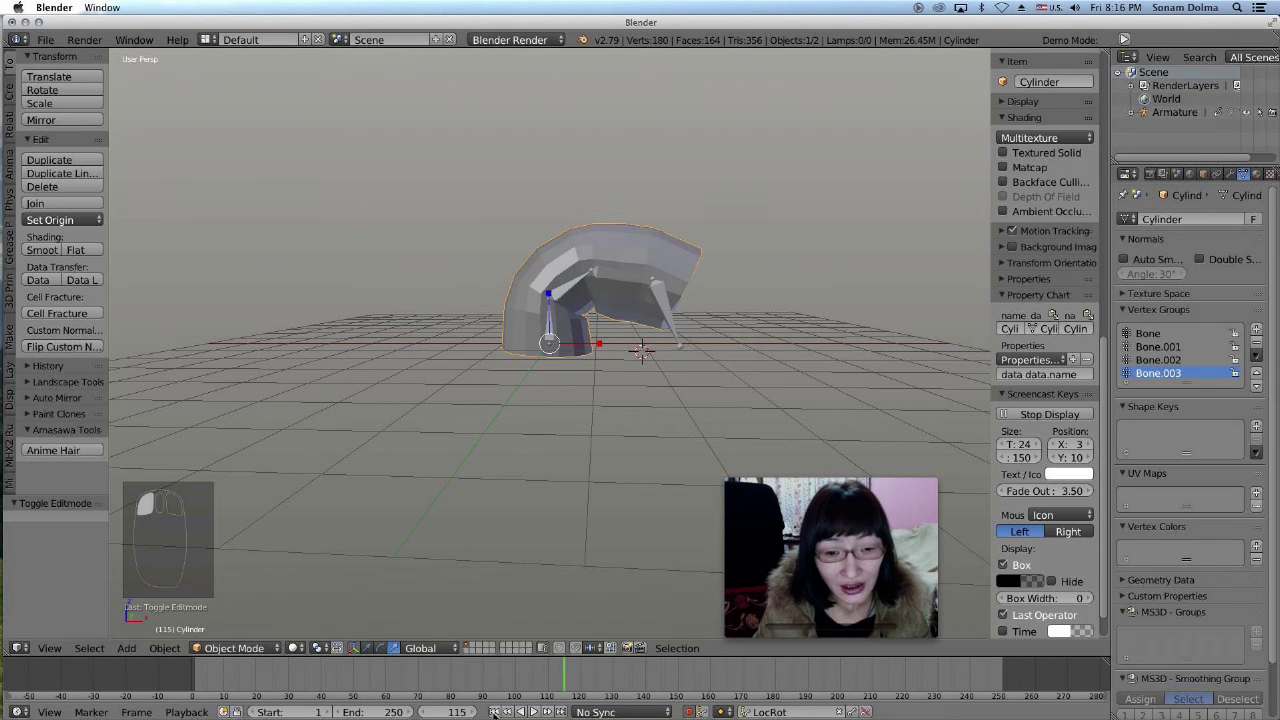
pyautogui.click(494, 712)
pyautogui.click(533, 712)
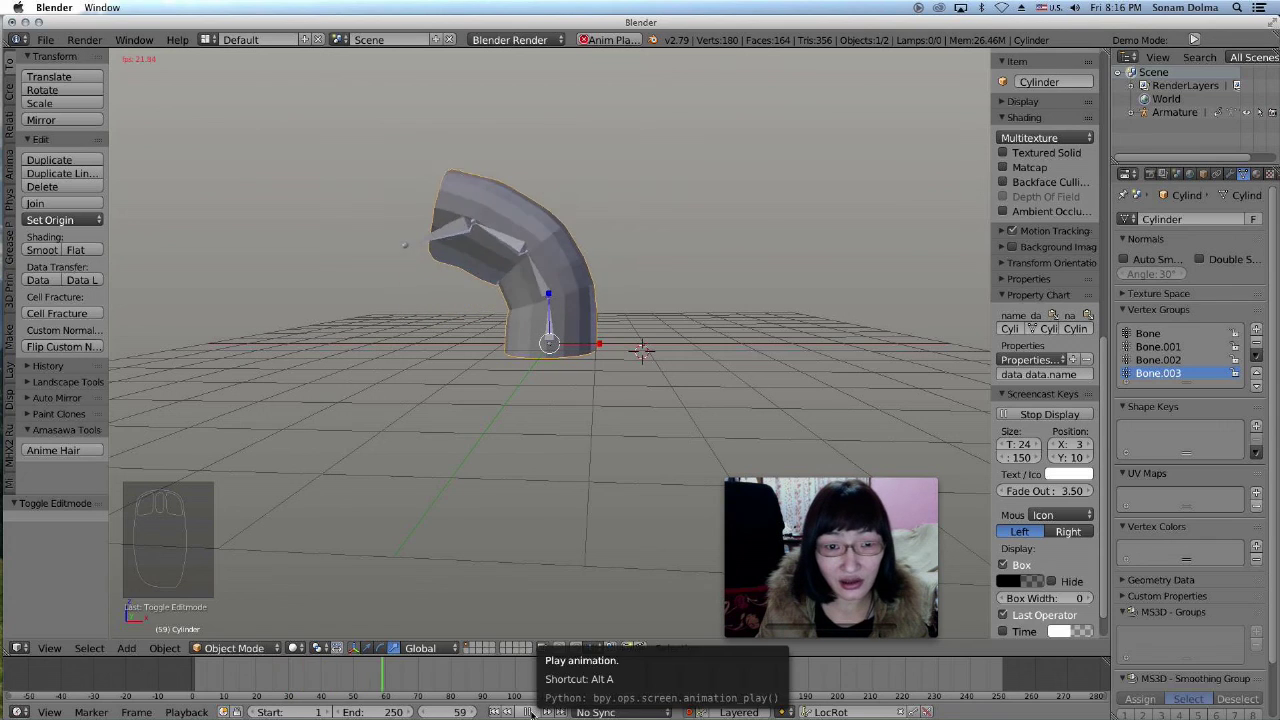
pyautogui.click(533, 712)
pyautogui.click(494, 712)
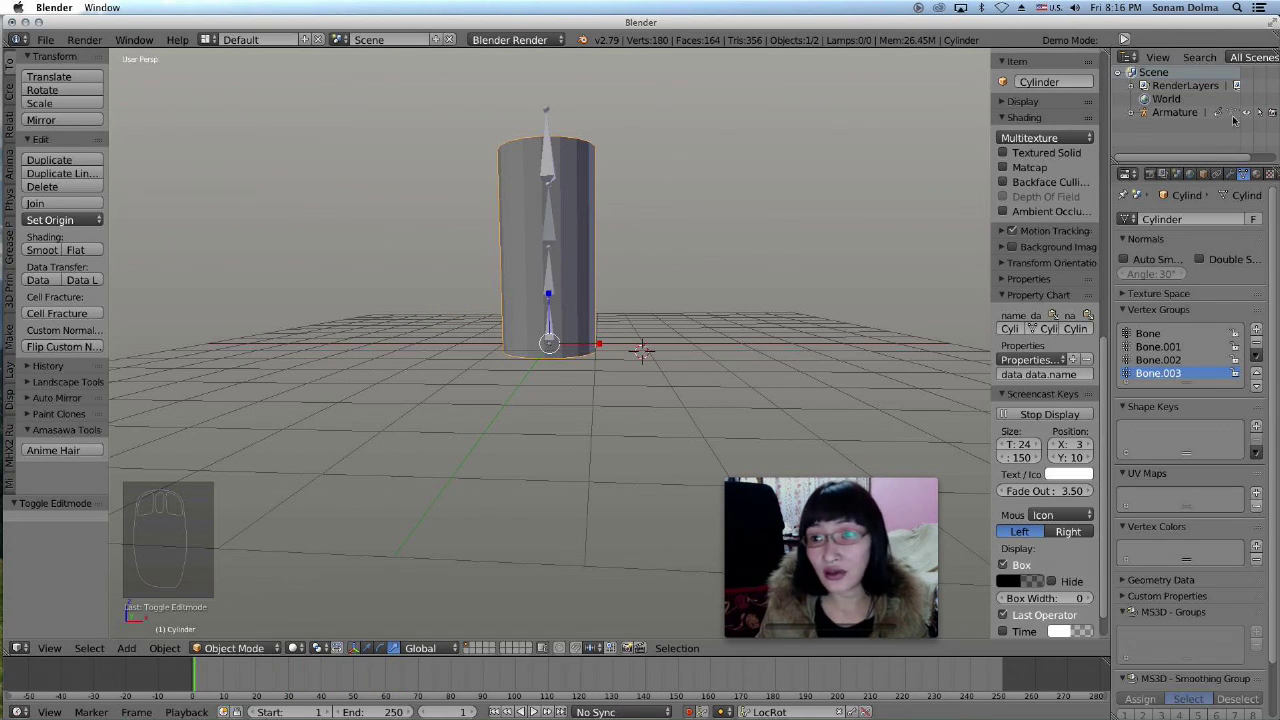
pyautogui.click(576, 176)
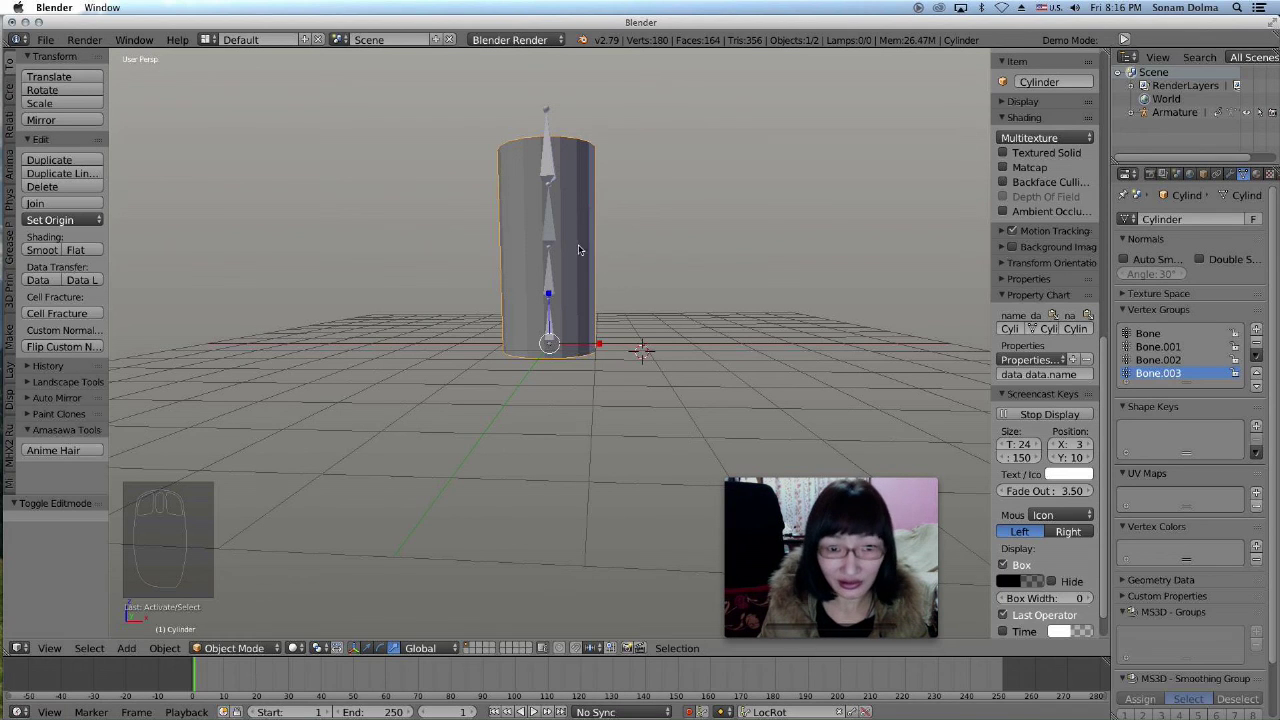
pyautogui.moveTo(637, 247); pyautogui.dragTo(647, 251, button='middle')
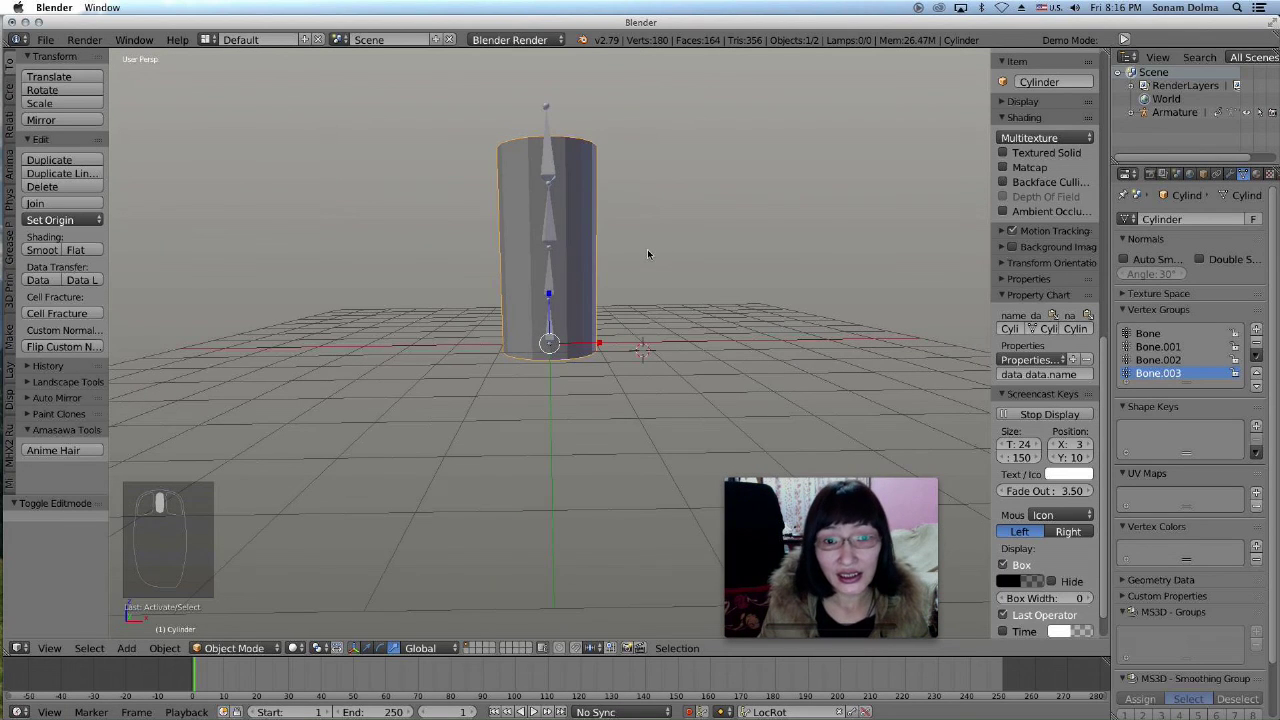
pyautogui.scroll(-1, 640, 258)
pyautogui.scroll(-1, 640, 258)
pyautogui.scroll(2, 638, 260)
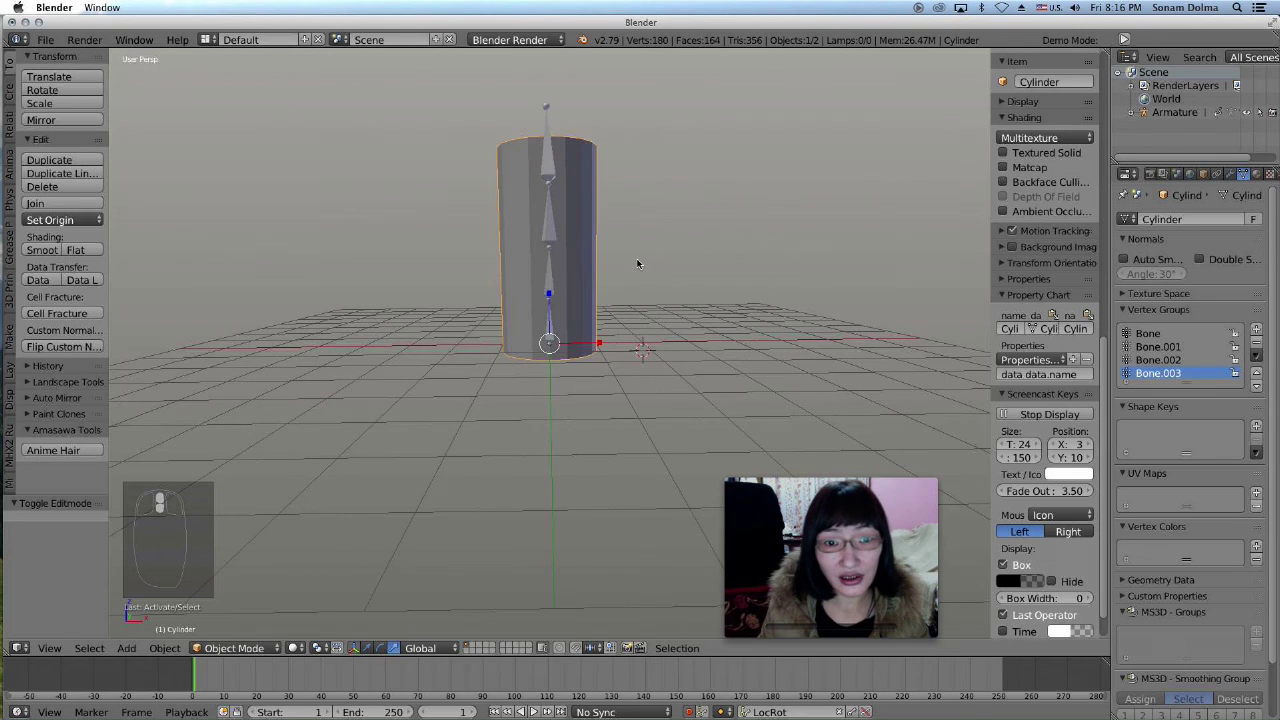
pyautogui.moveTo(643, 257); pyautogui.dragTo(643, 255, button='middle')
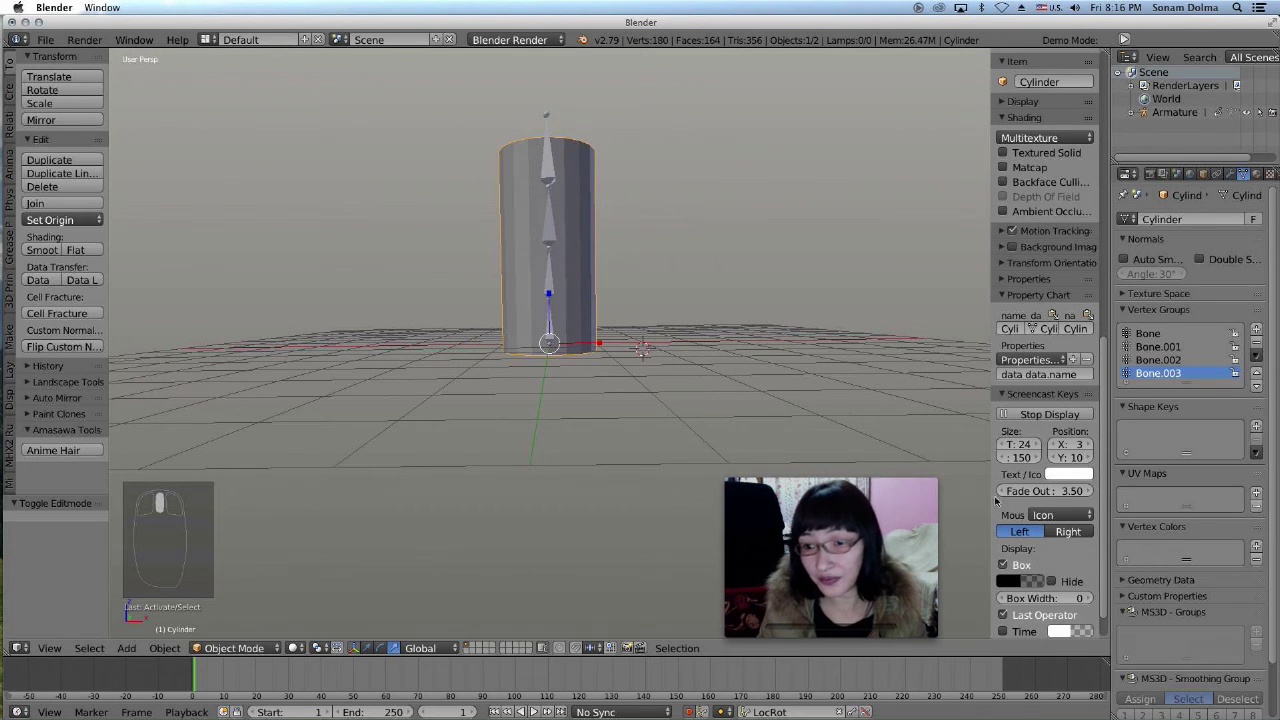